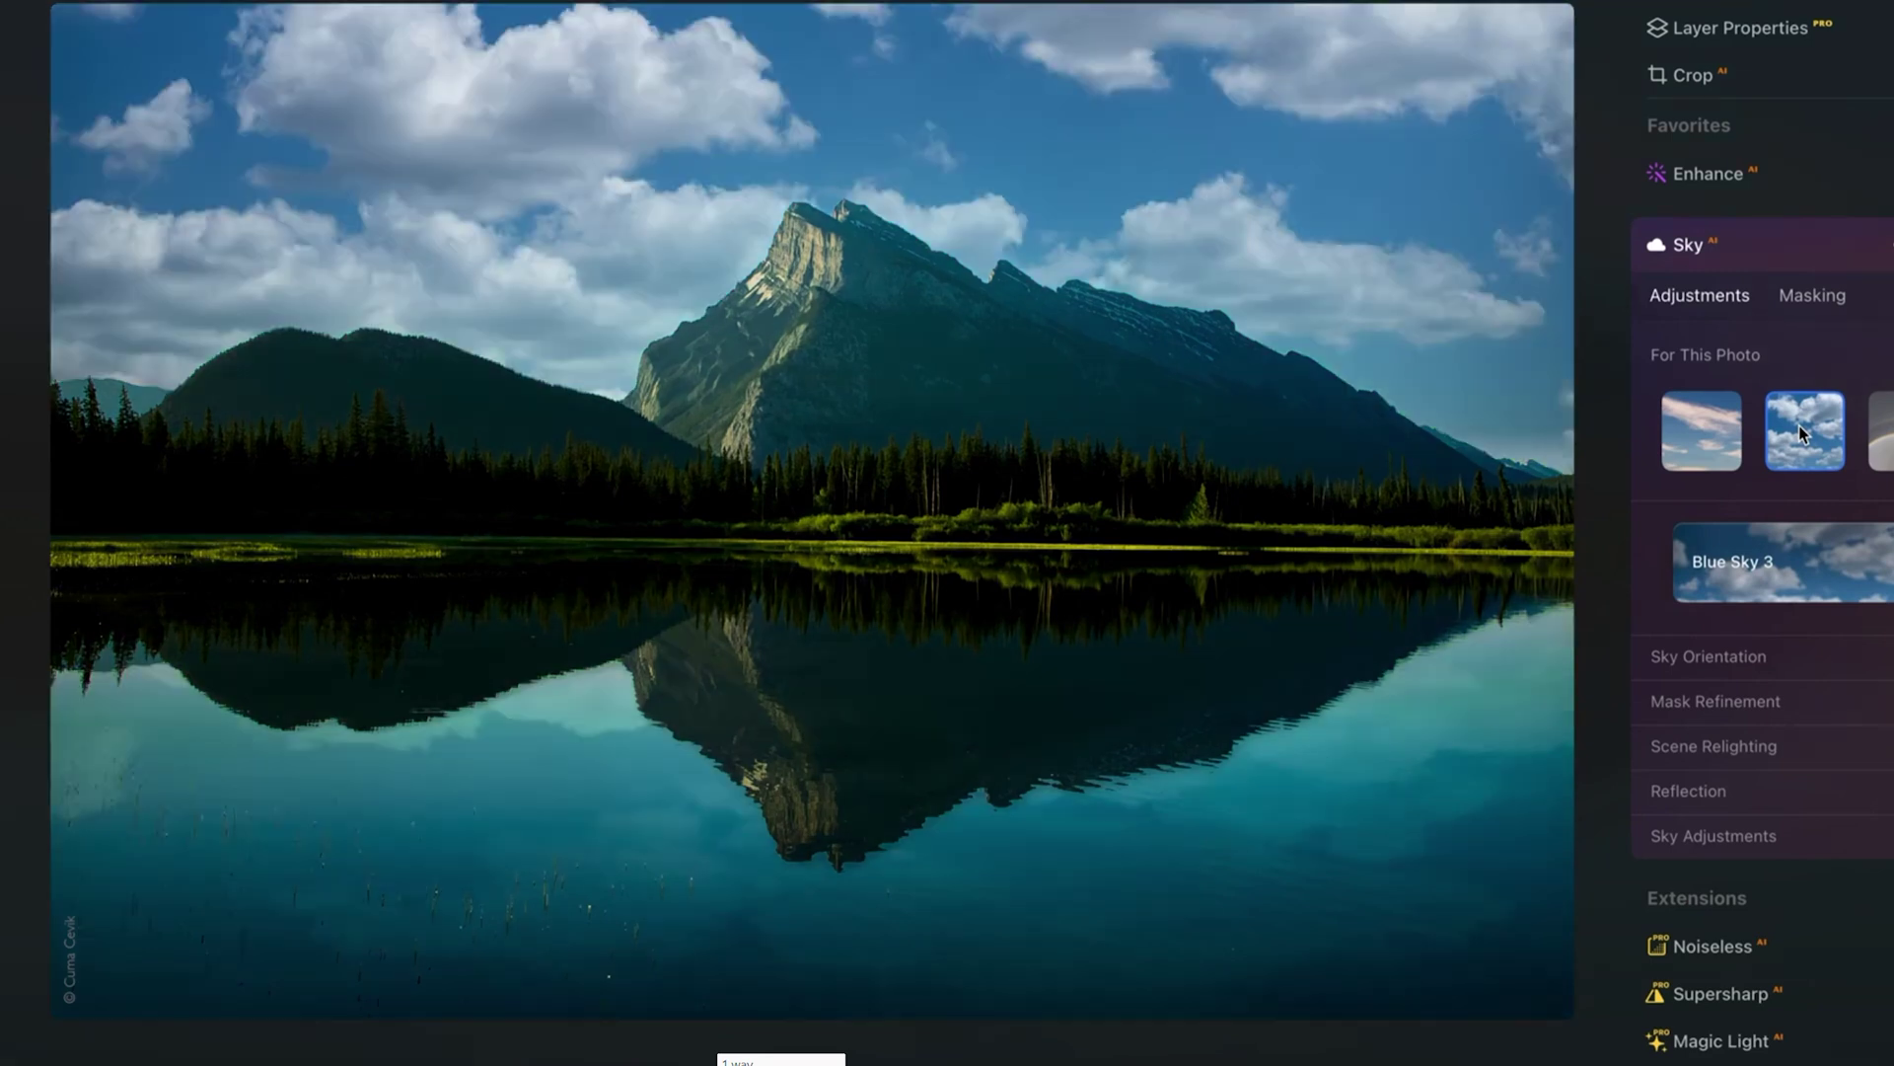
Lower the new sky's horizon, shift it sideways slightly, and enable the lake reflection
click(1806, 657)
drag(1805, 731, 1776, 731)
drag(1805, 841, 1764, 841)
click(1717, 1033)
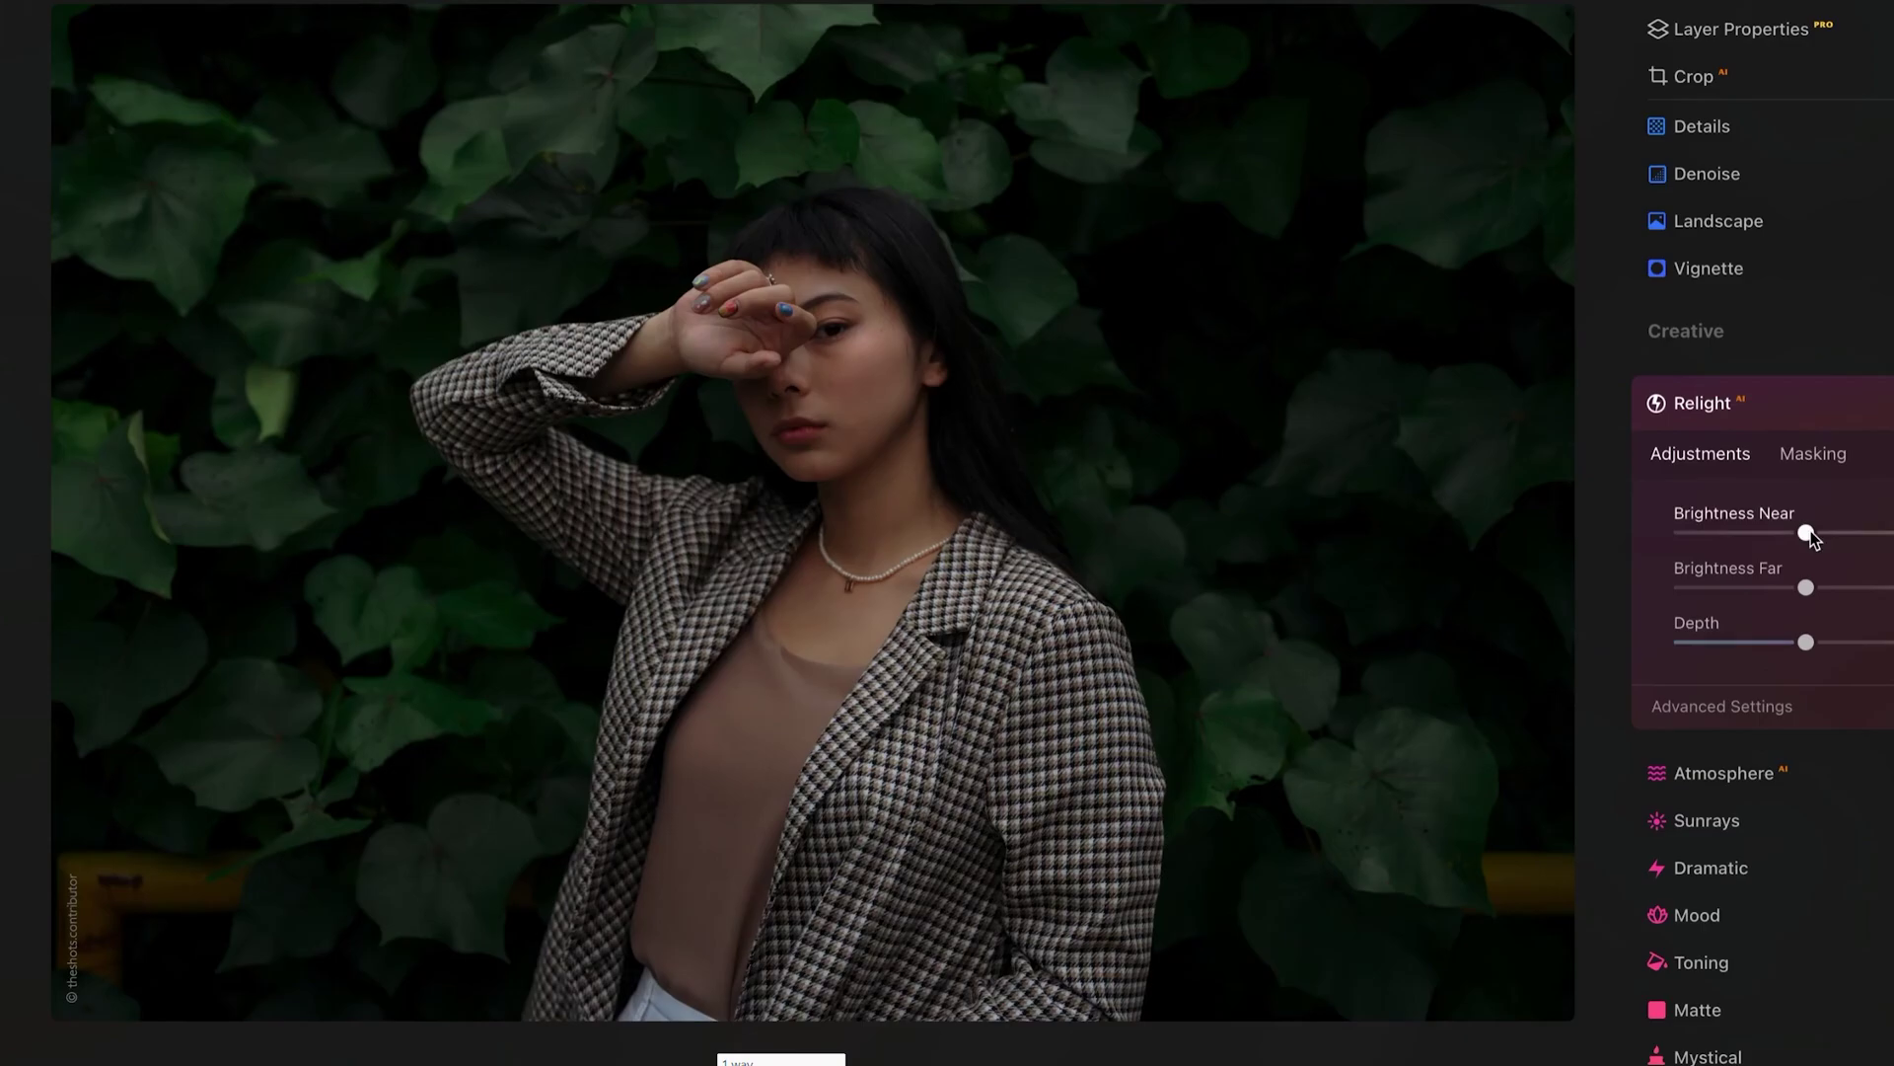
Brighten the portrait's foreground, move the sun centre right, and add deep fog to the forest photo
drag(1810, 531, 1889, 530)
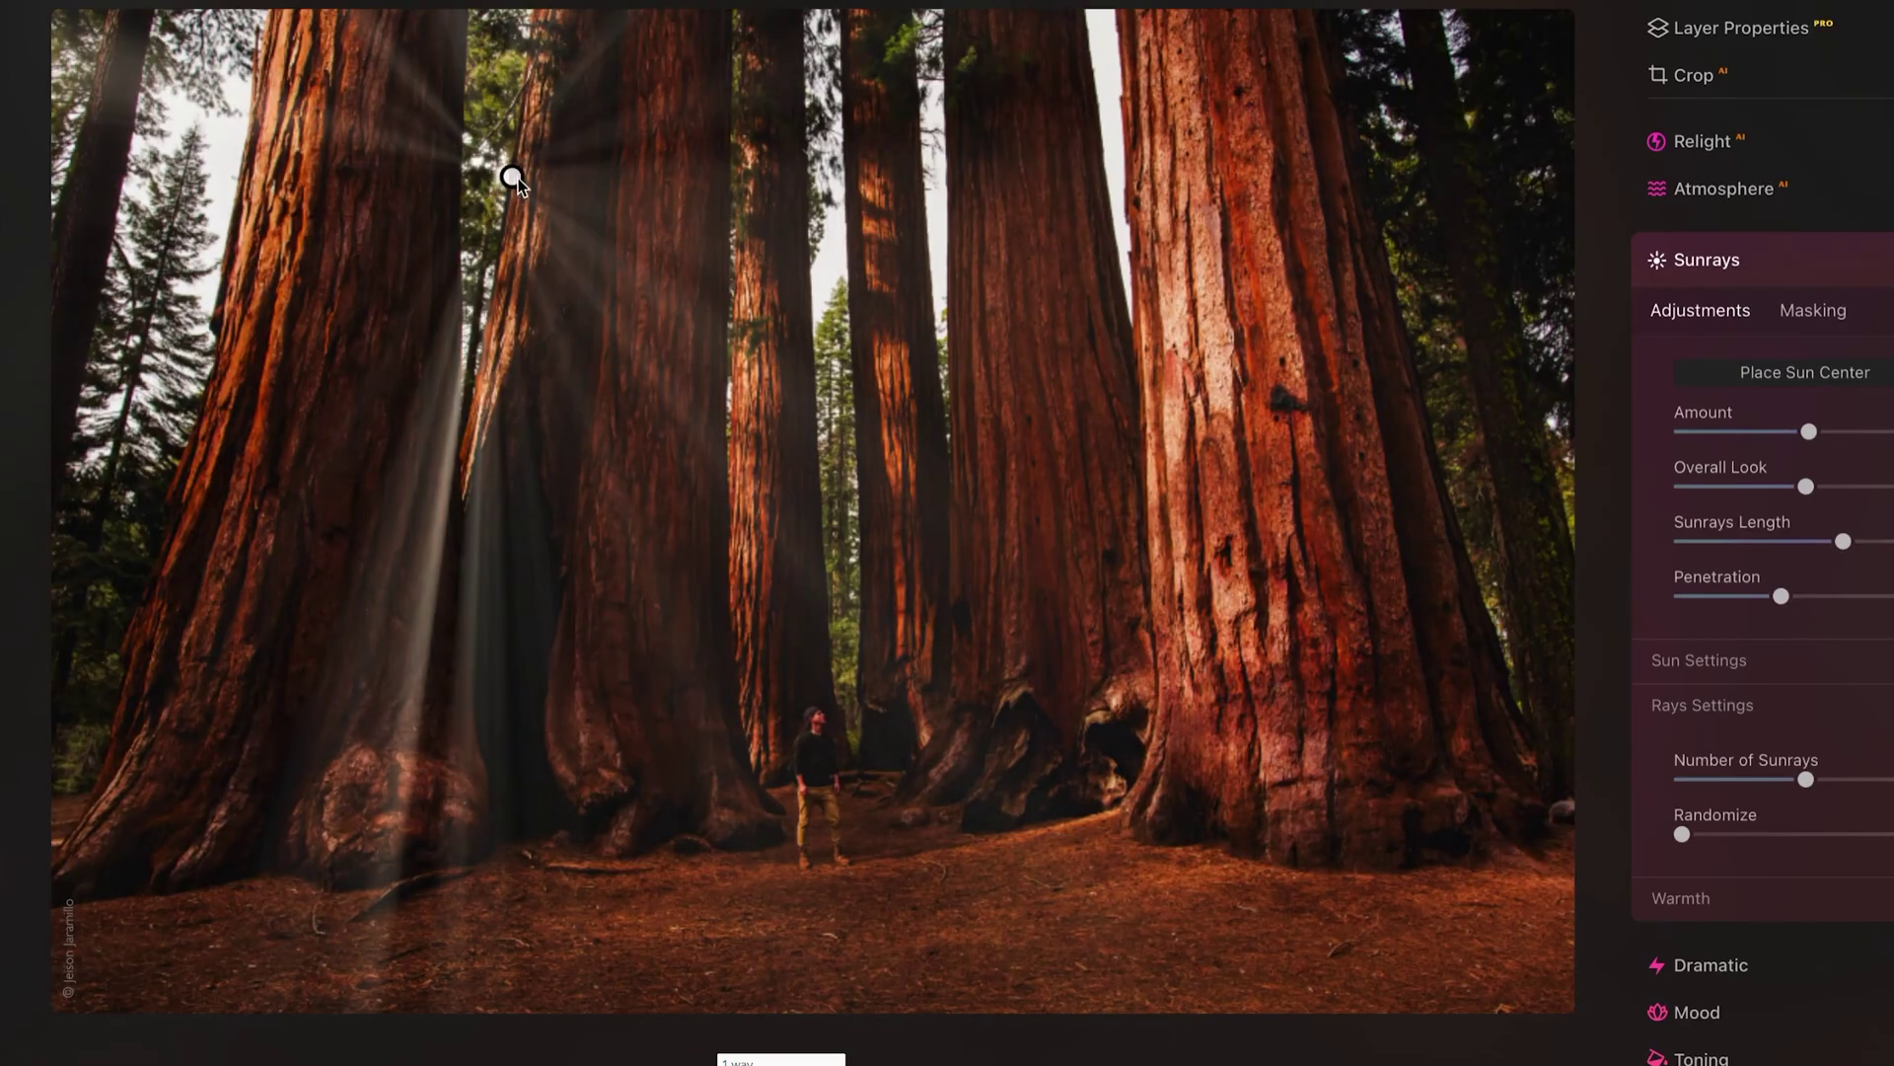
drag(508, 178, 1408, 217)
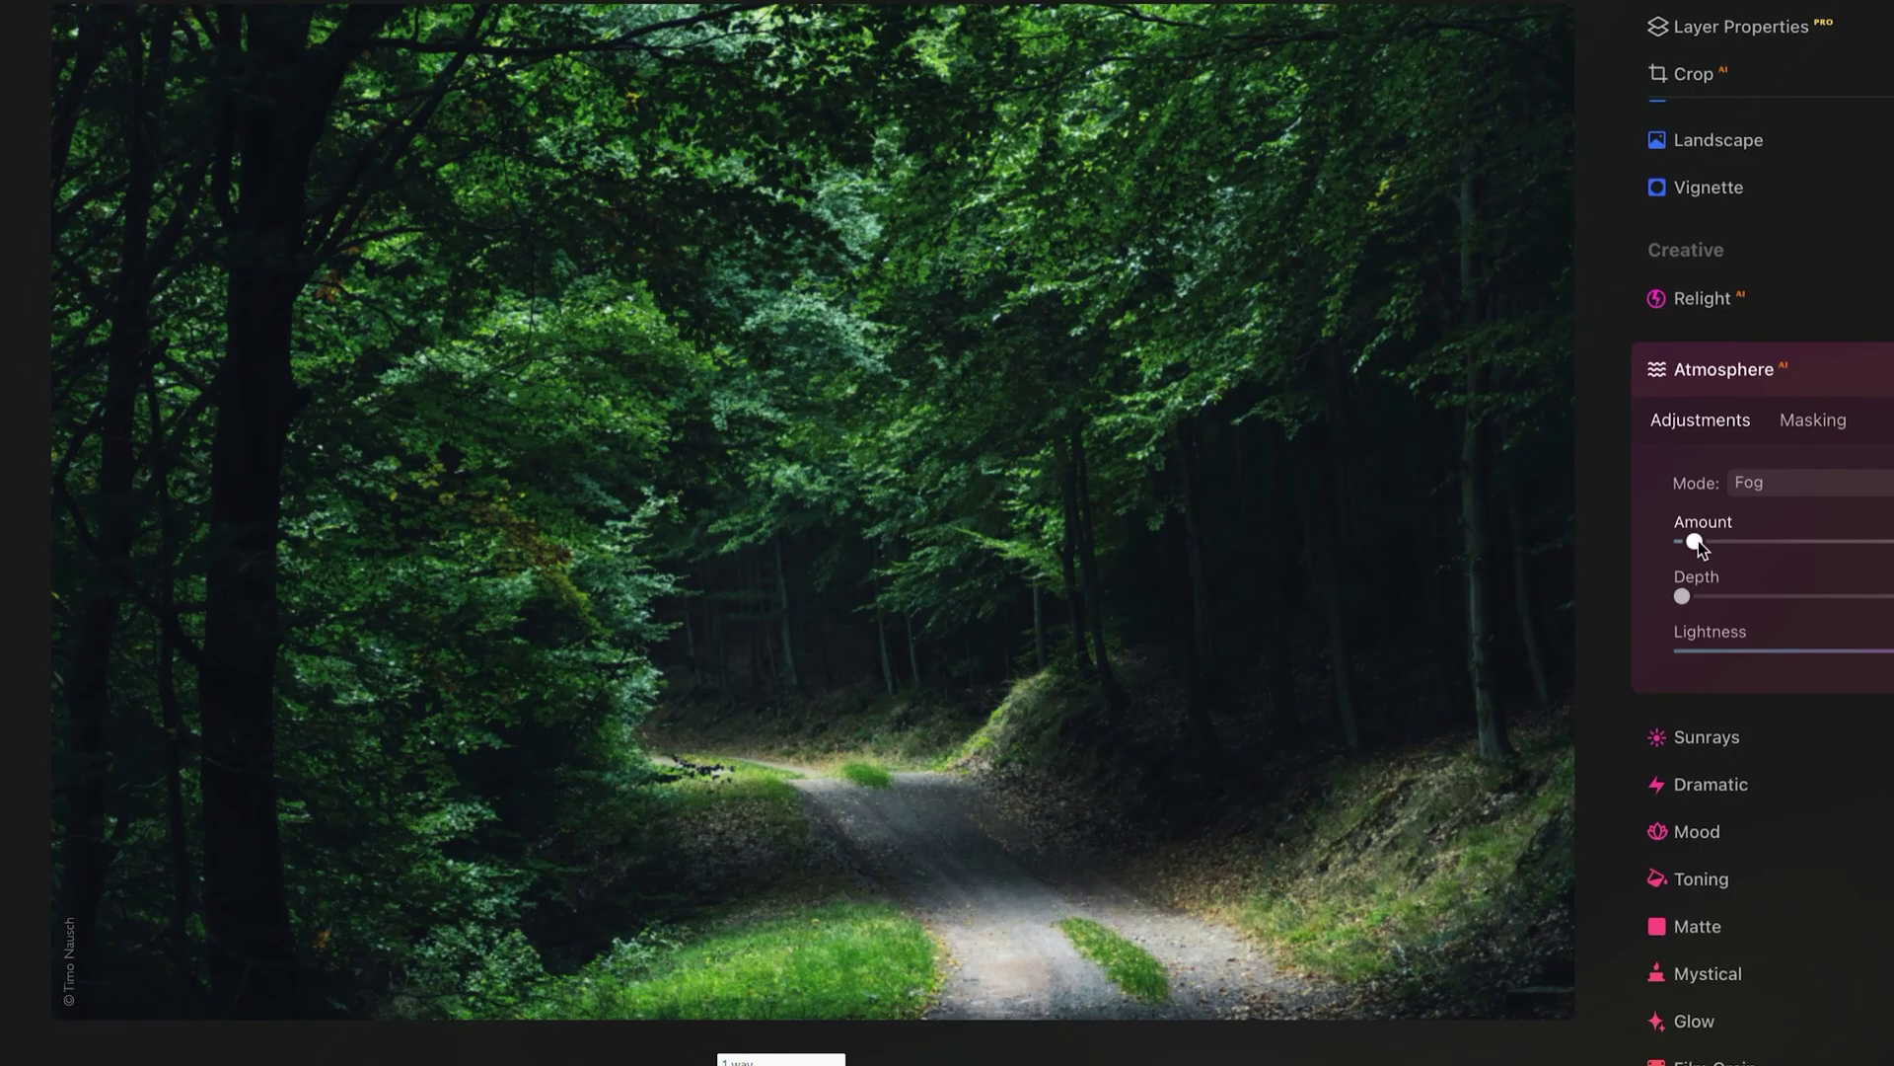
drag(1697, 541, 1865, 541)
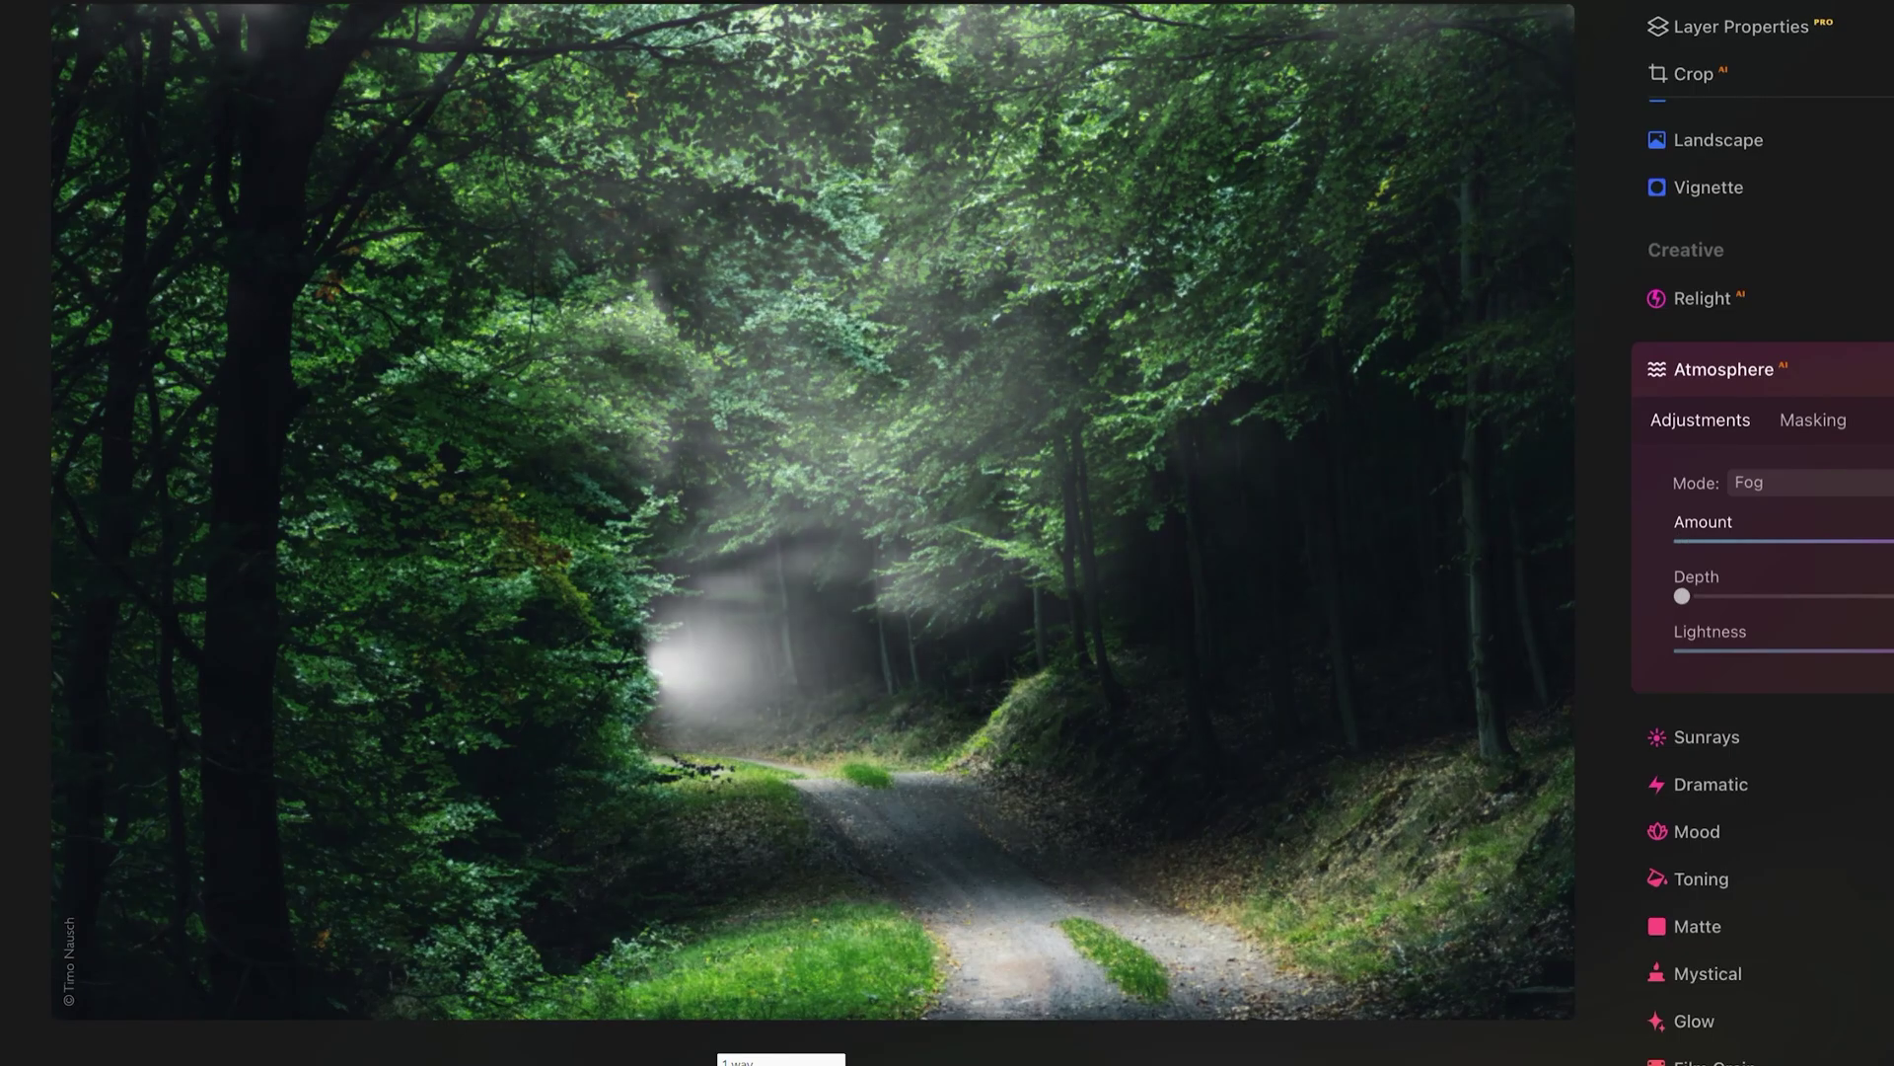
drag(1683, 597, 1855, 597)
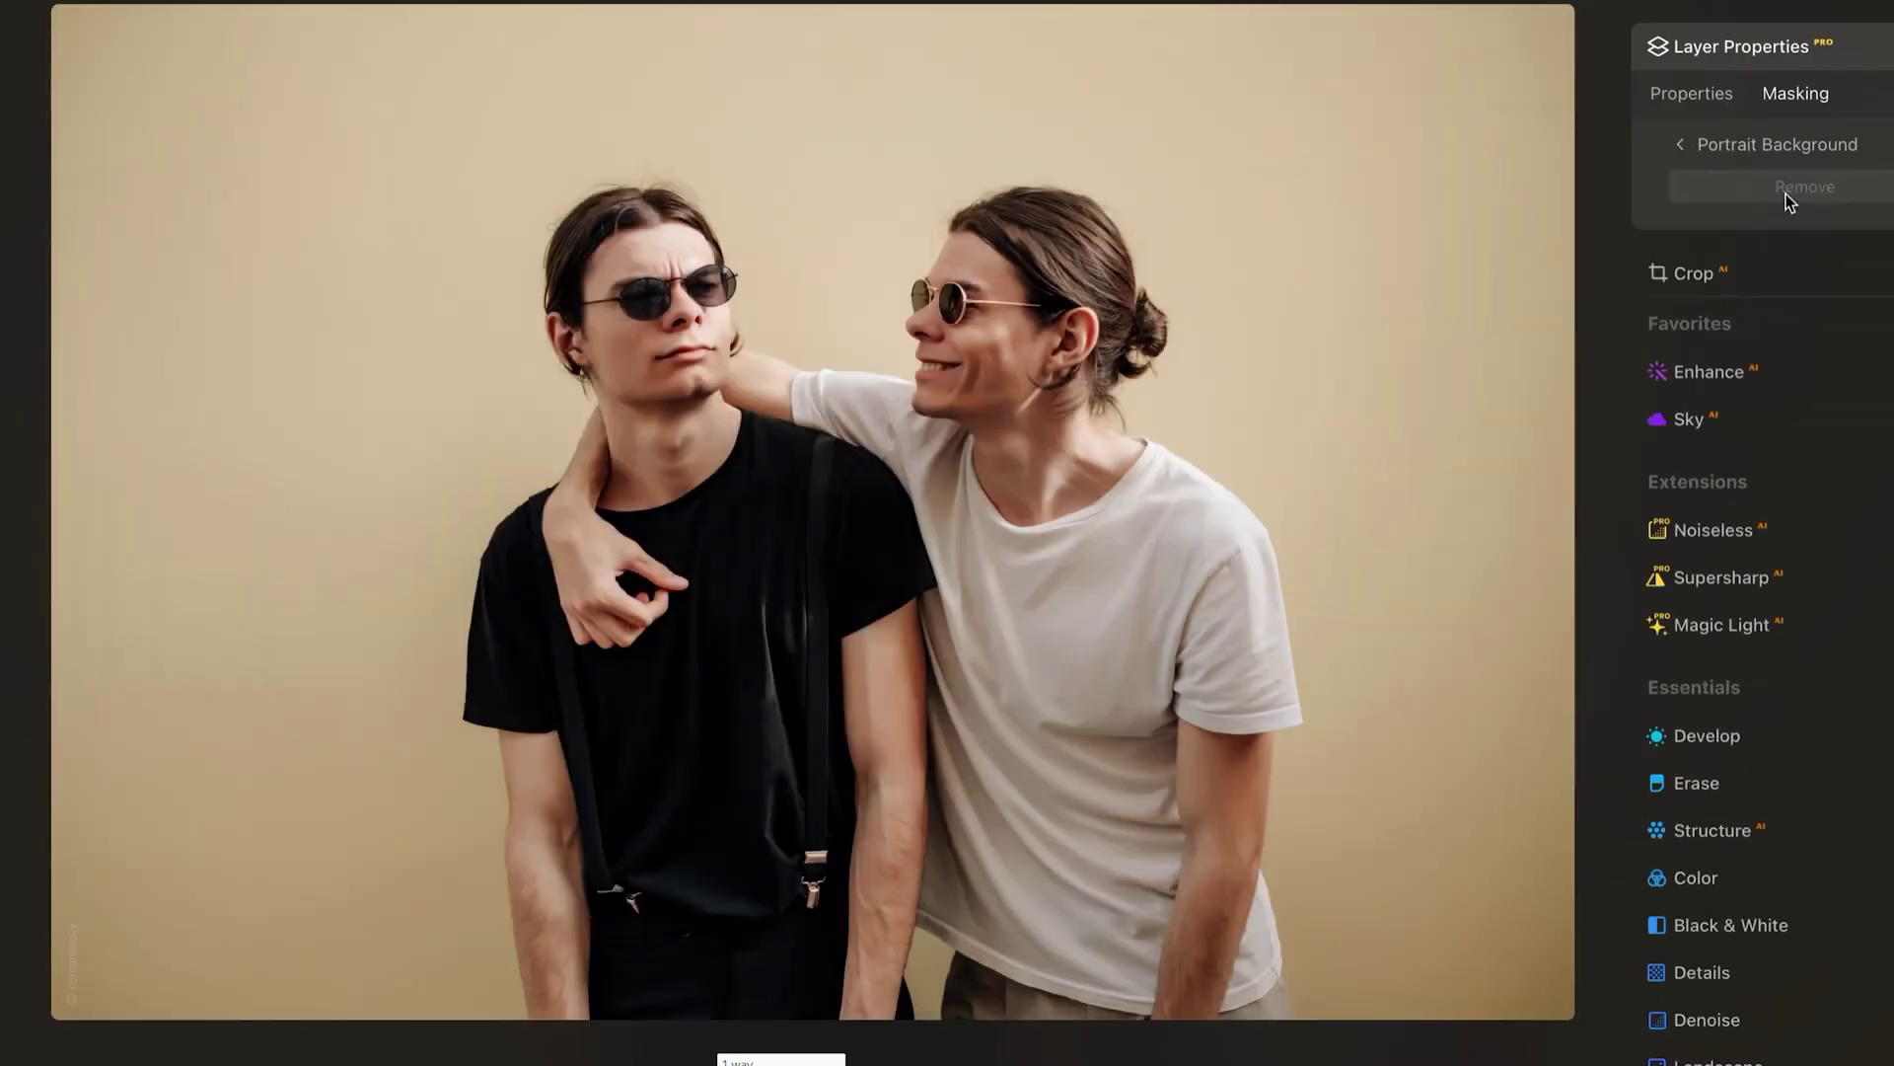
Remove the background, max out Accent and Sky Enhancer, then brighten and slim the face
click(1786, 190)
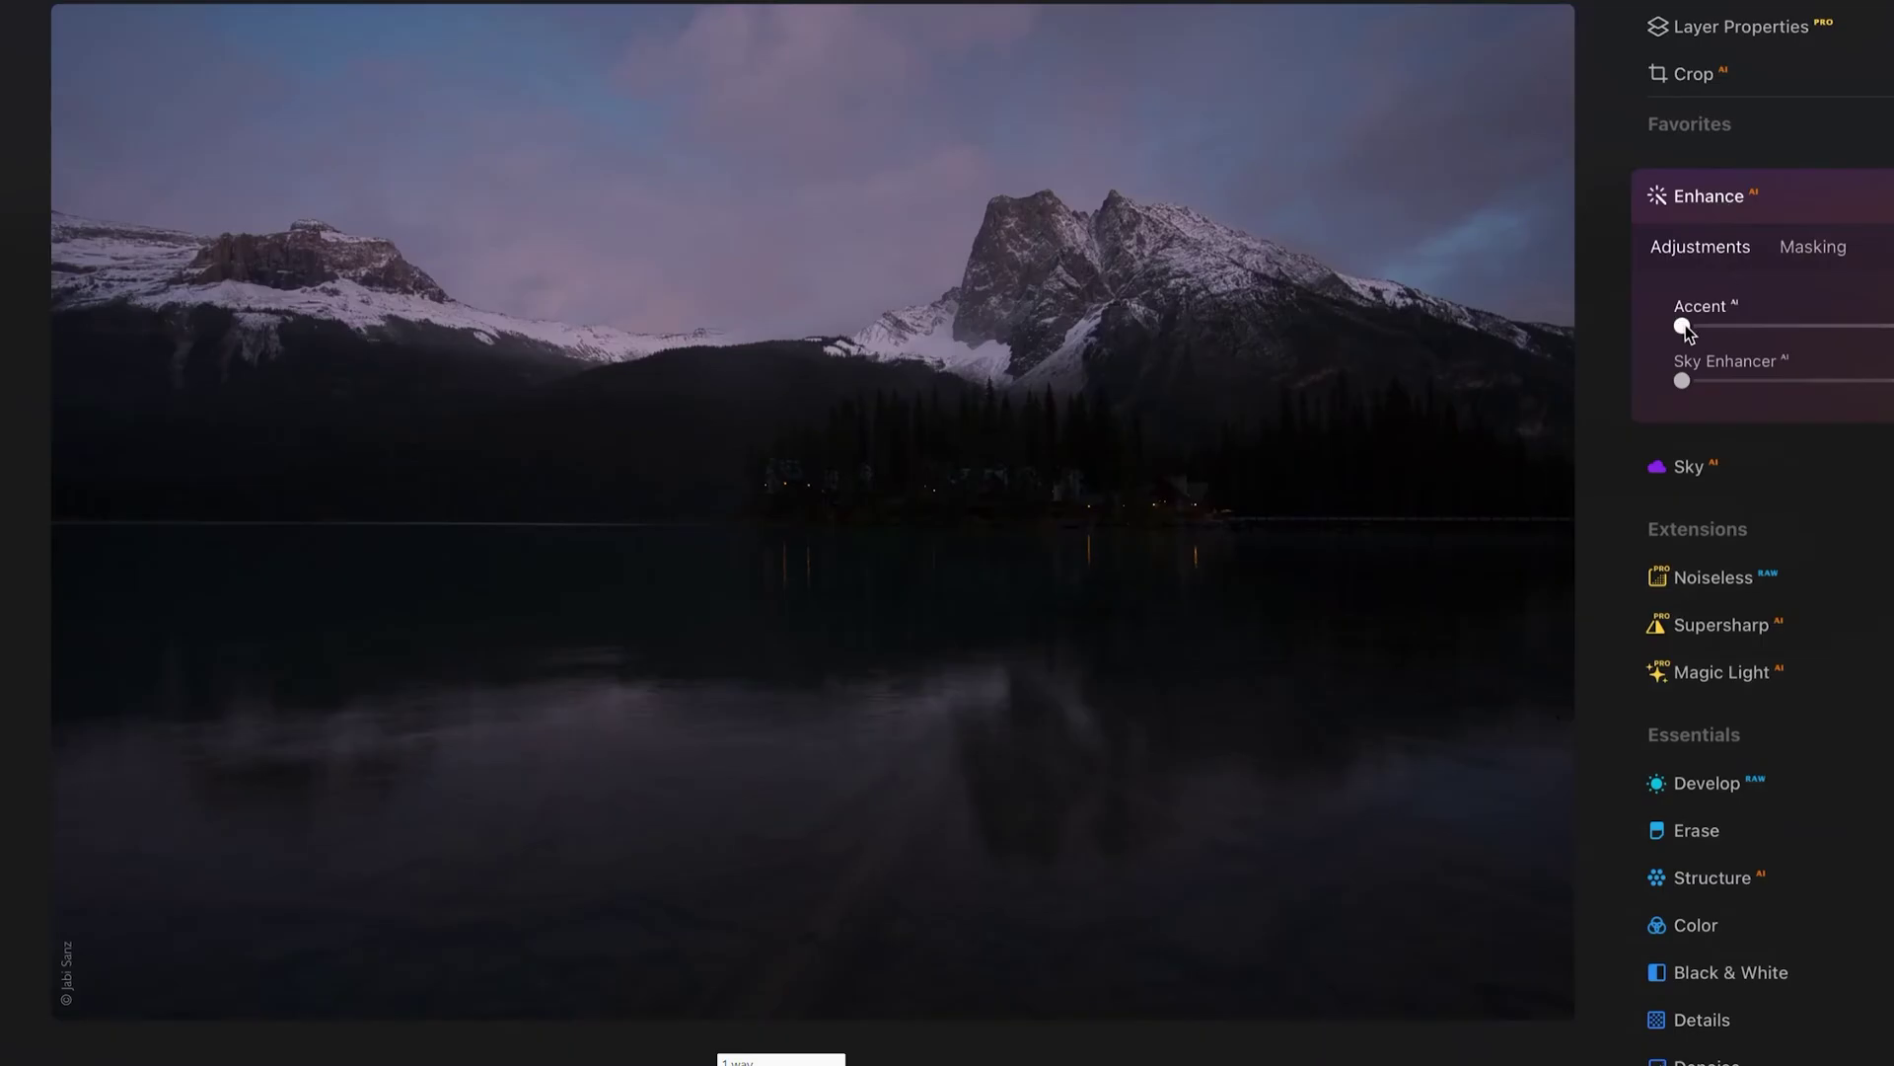
drag(1737, 334, 1890, 326)
drag(1687, 378, 1893, 387)
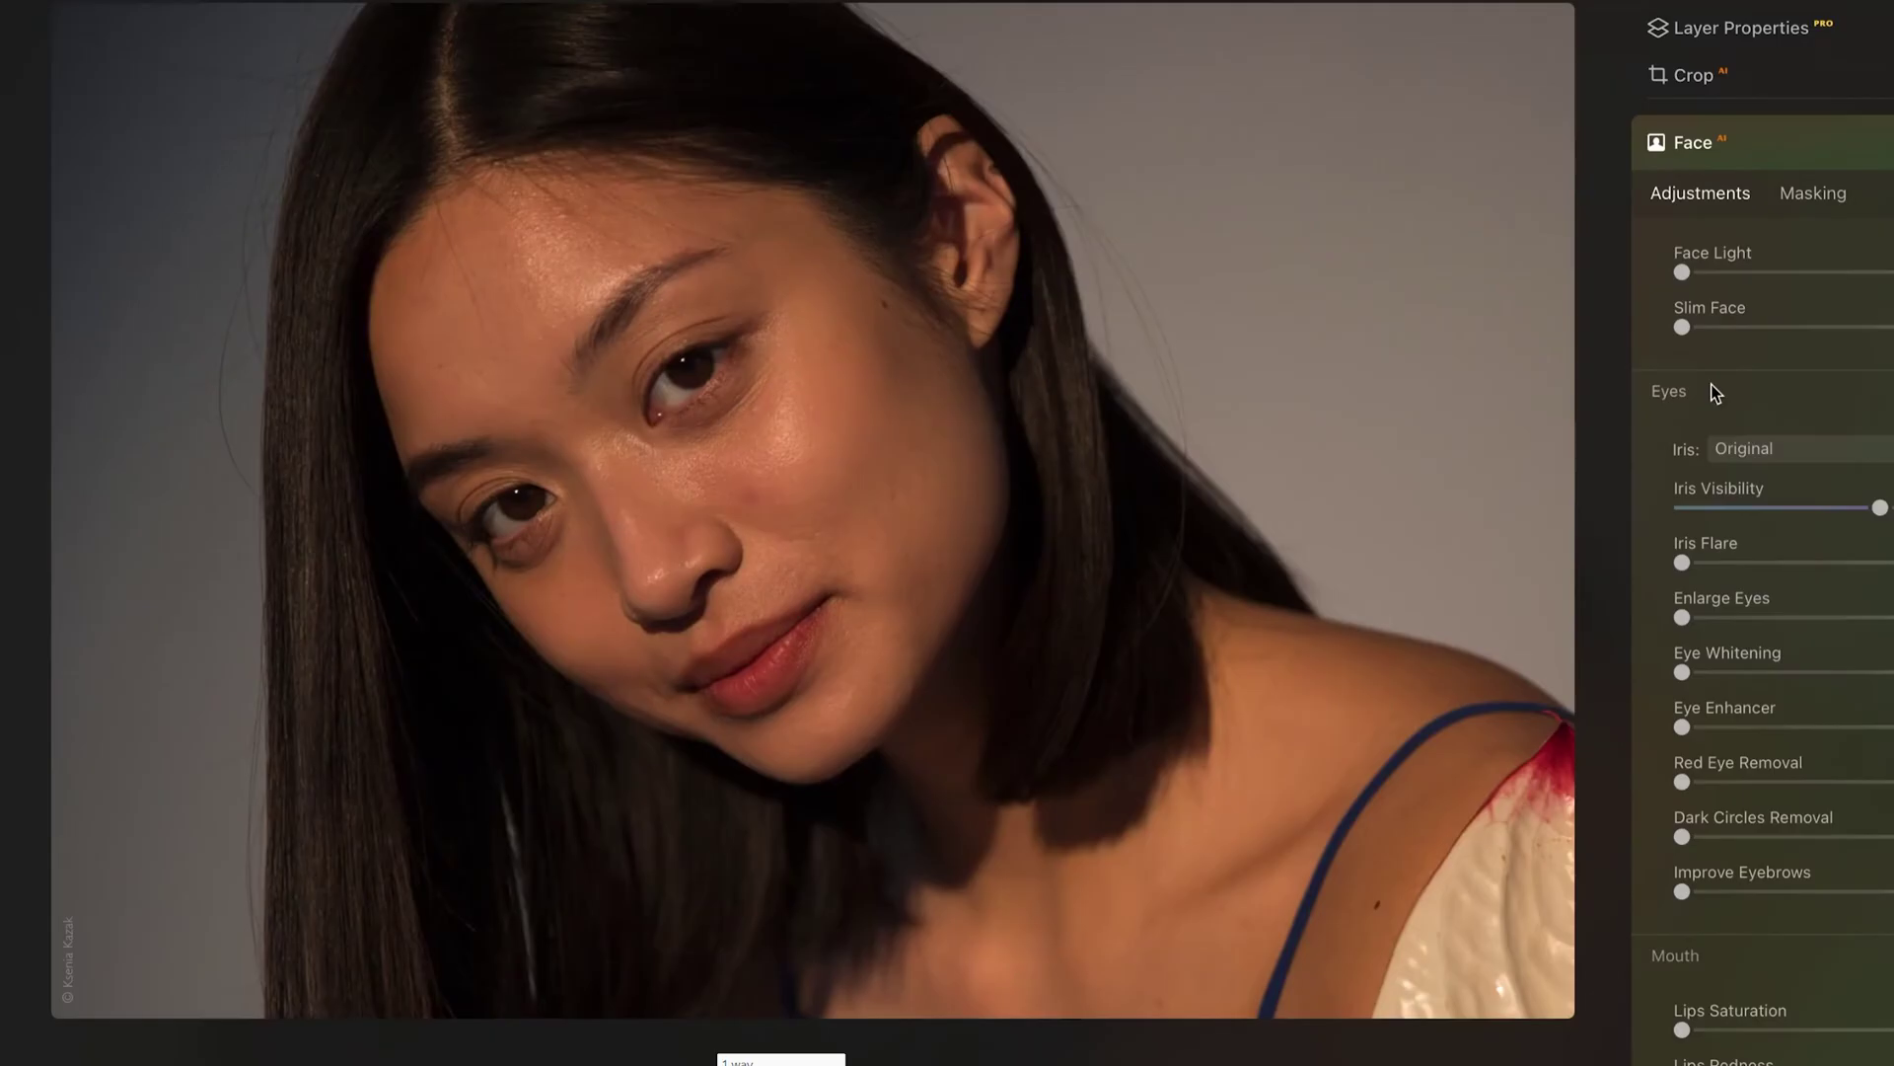
drag(1682, 259, 1762, 259)
drag(1682, 313, 1767, 314)
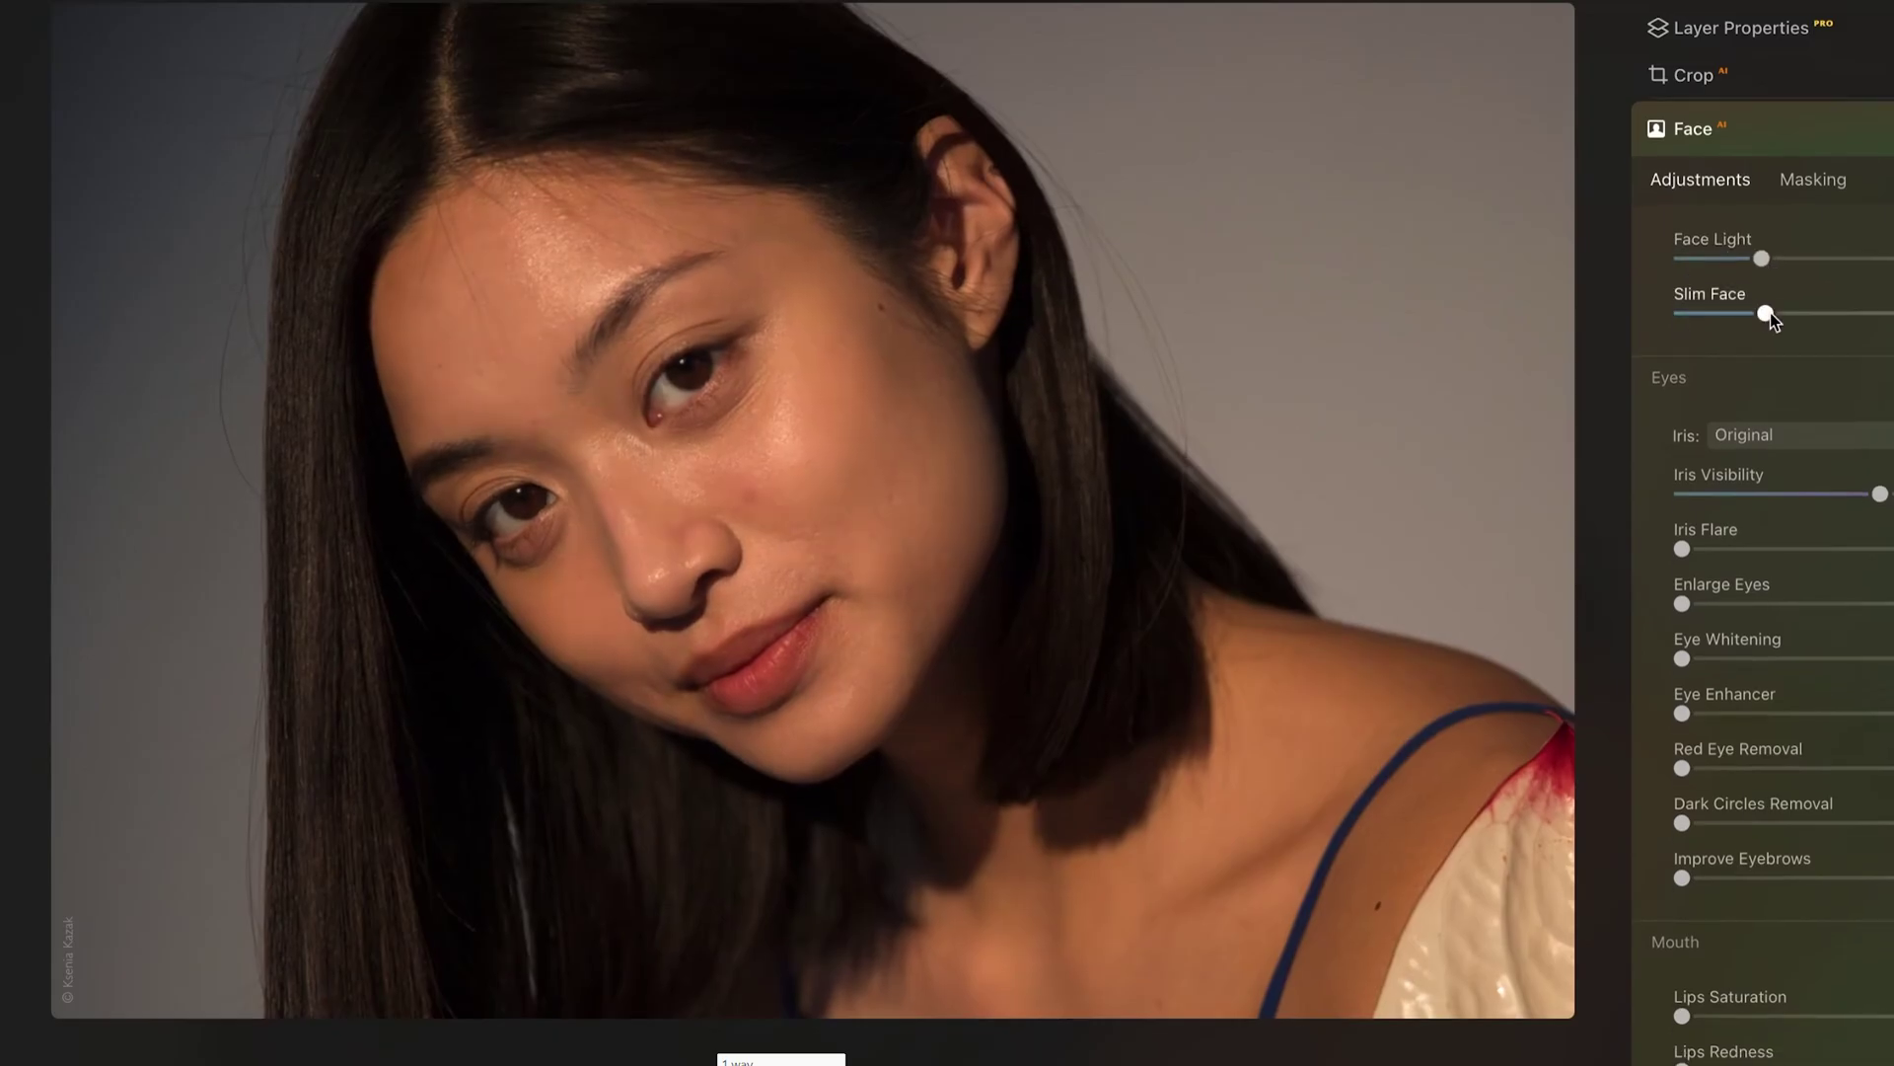
Try Brown and Green irises, settle on Grey at reduced visibility, and whiten the eyes
click(1776, 435)
click(1777, 523)
drag(1880, 493, 1805, 495)
click(1795, 435)
click(1762, 555)
click(1782, 436)
click(1756, 584)
click(1796, 435)
click(1793, 584)
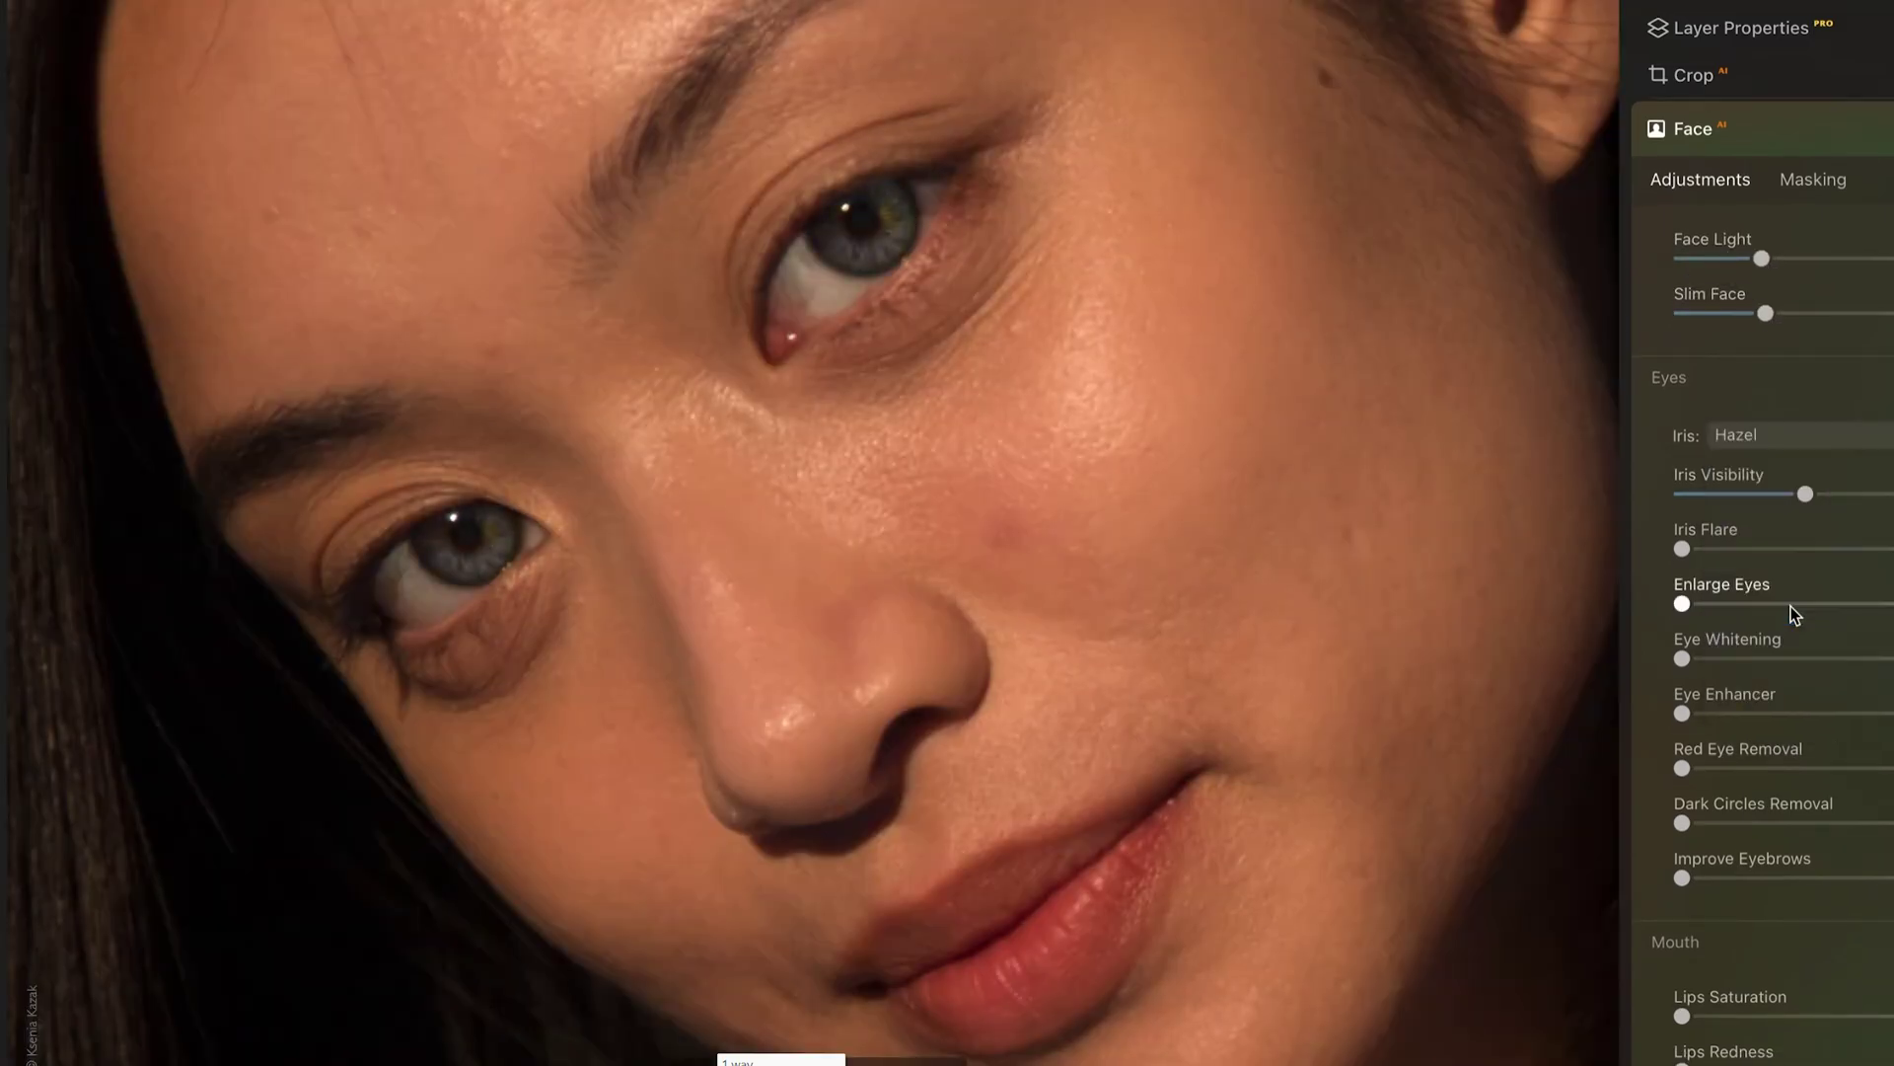
drag(1682, 658, 1727, 658)
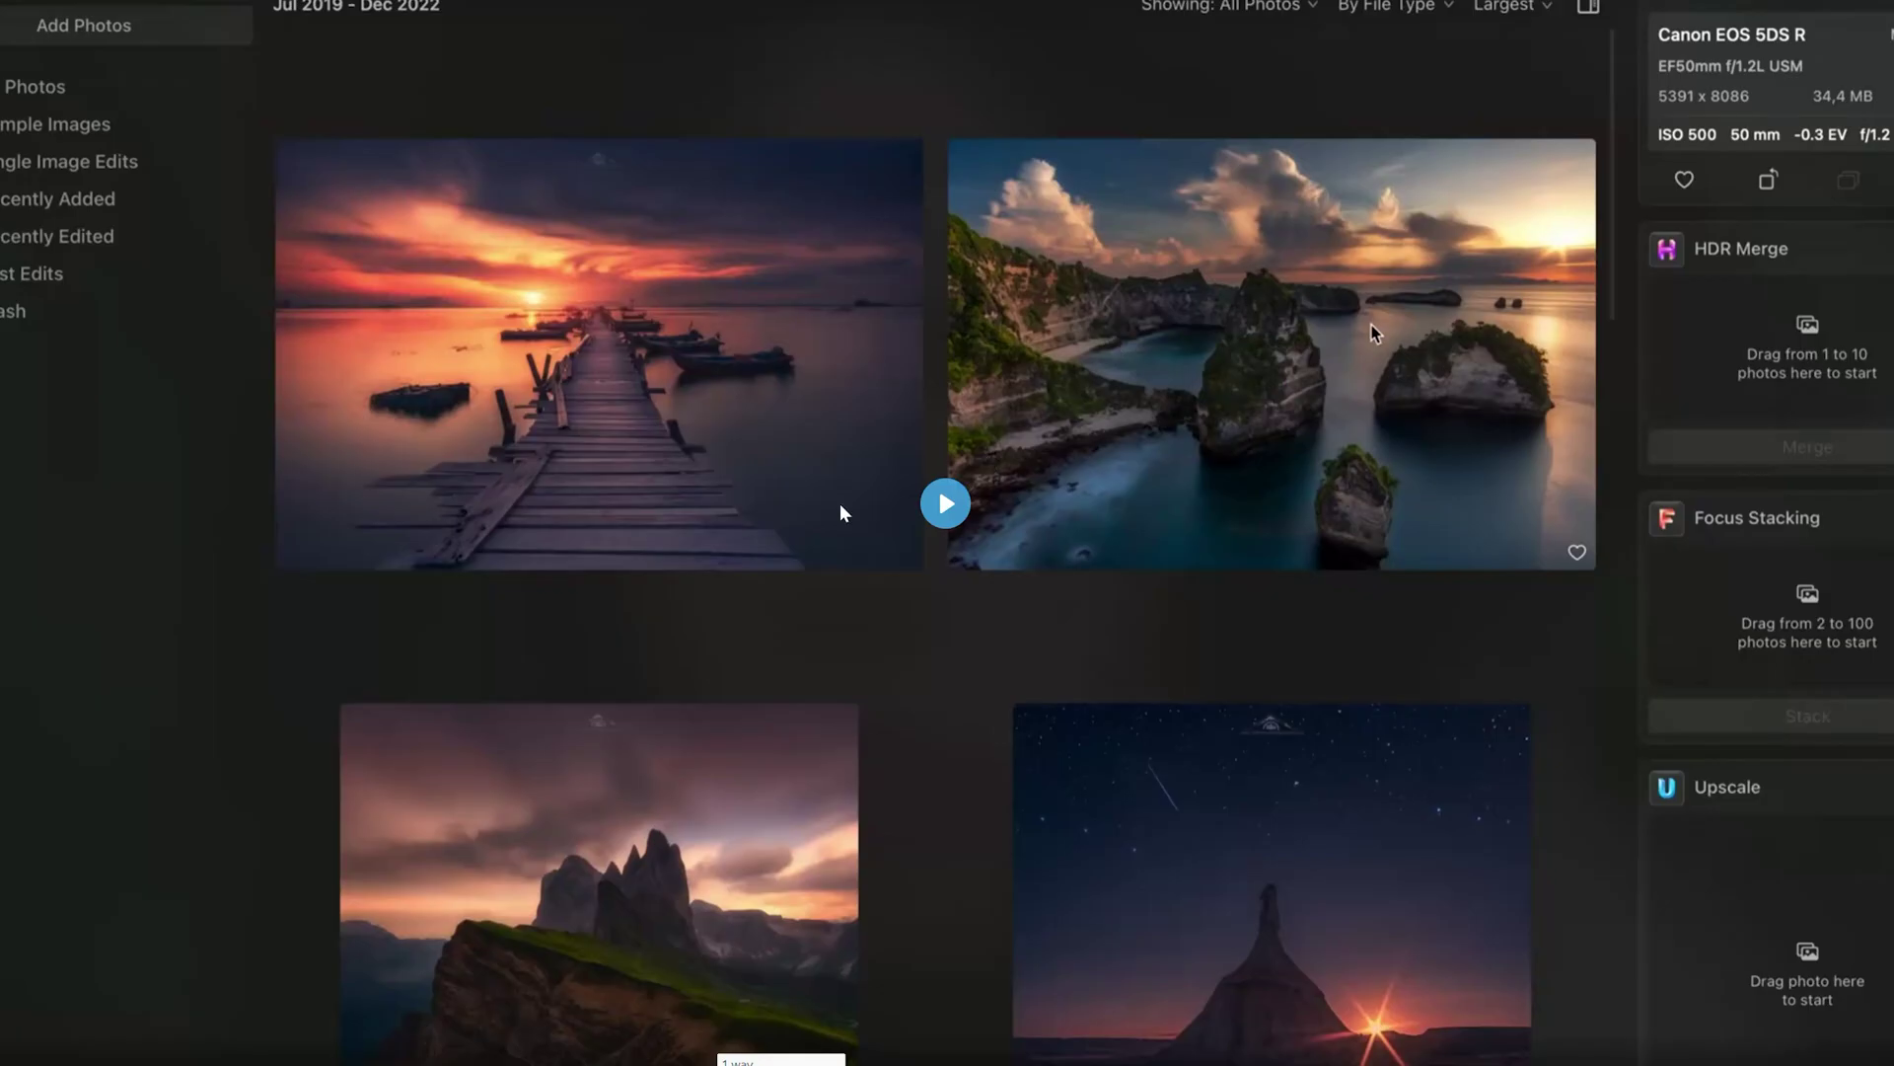
Scroll the library grid down to the Light Depth 'Coming November 2025' preview
scroll(1372, 330, down, 10)
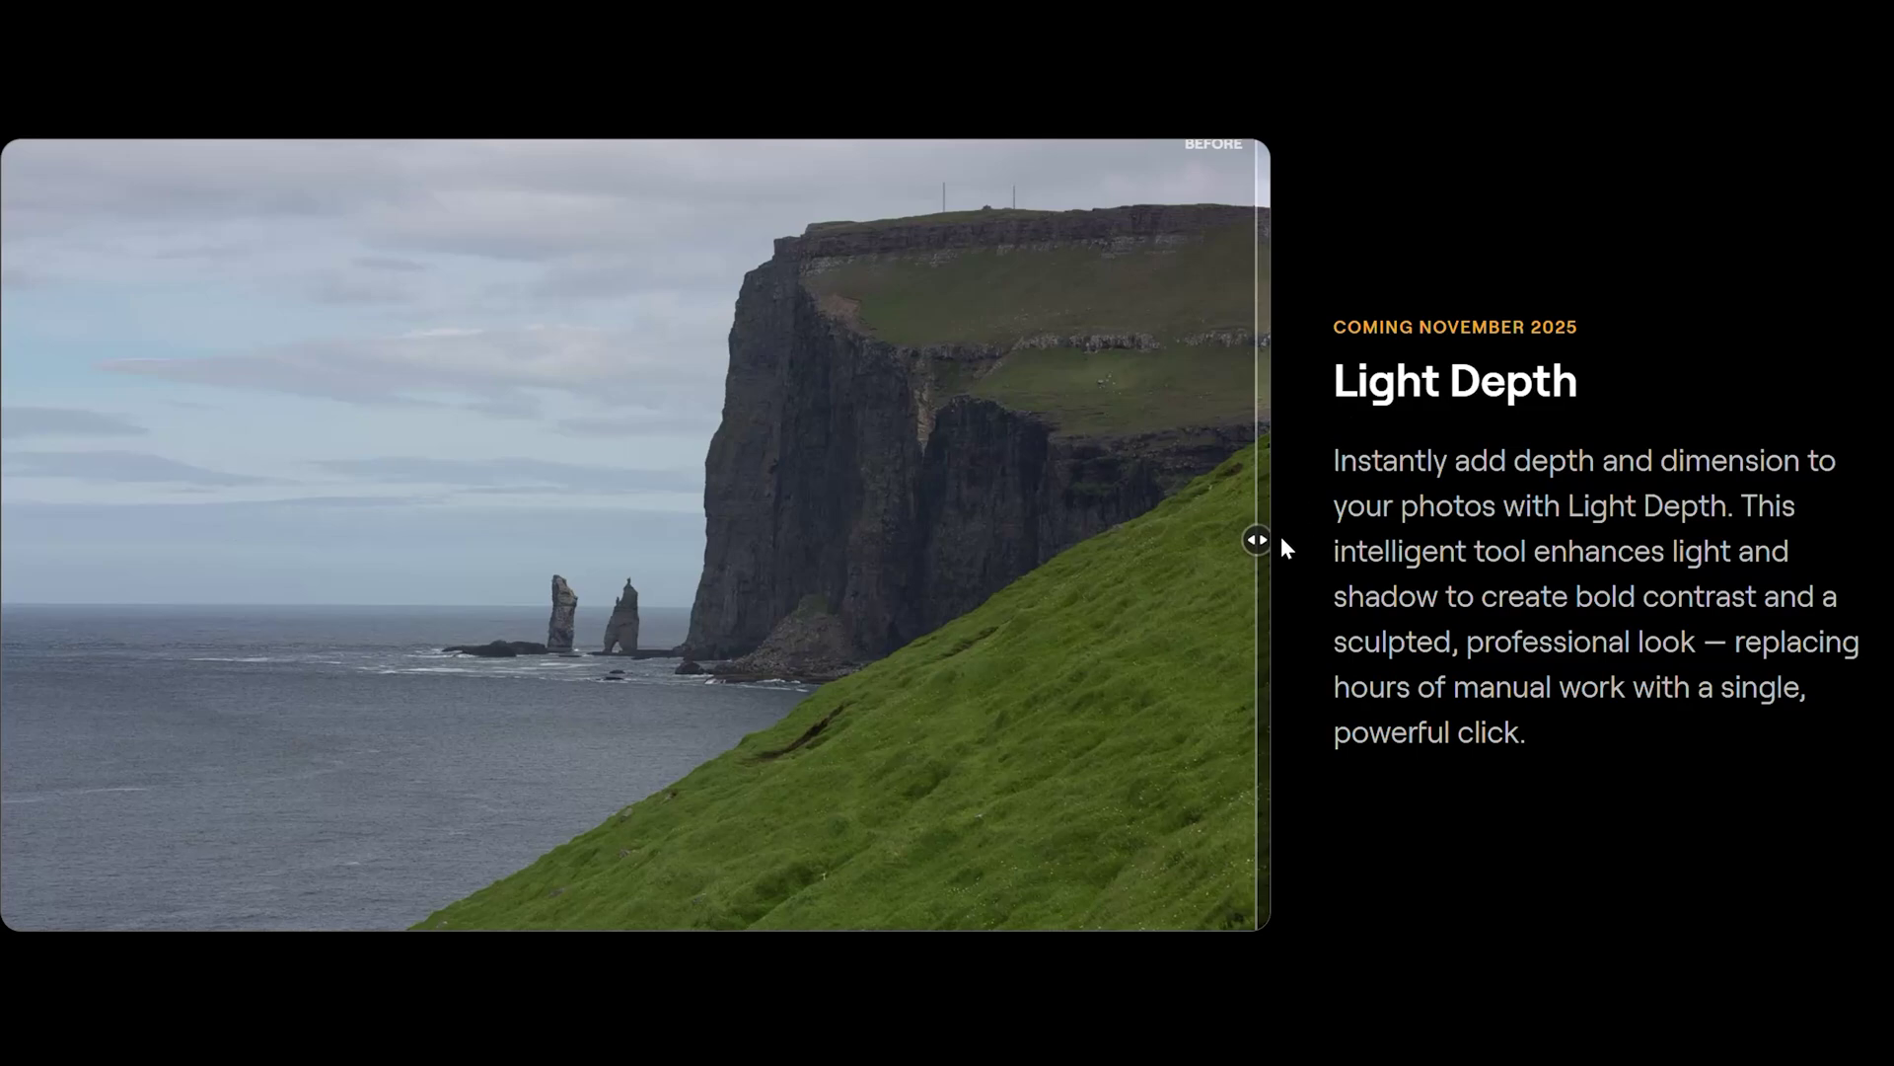
Drag the before/after divider across the sea-cliff photo to compare the Light Depth result
drag(1260, 542, 2, 379)
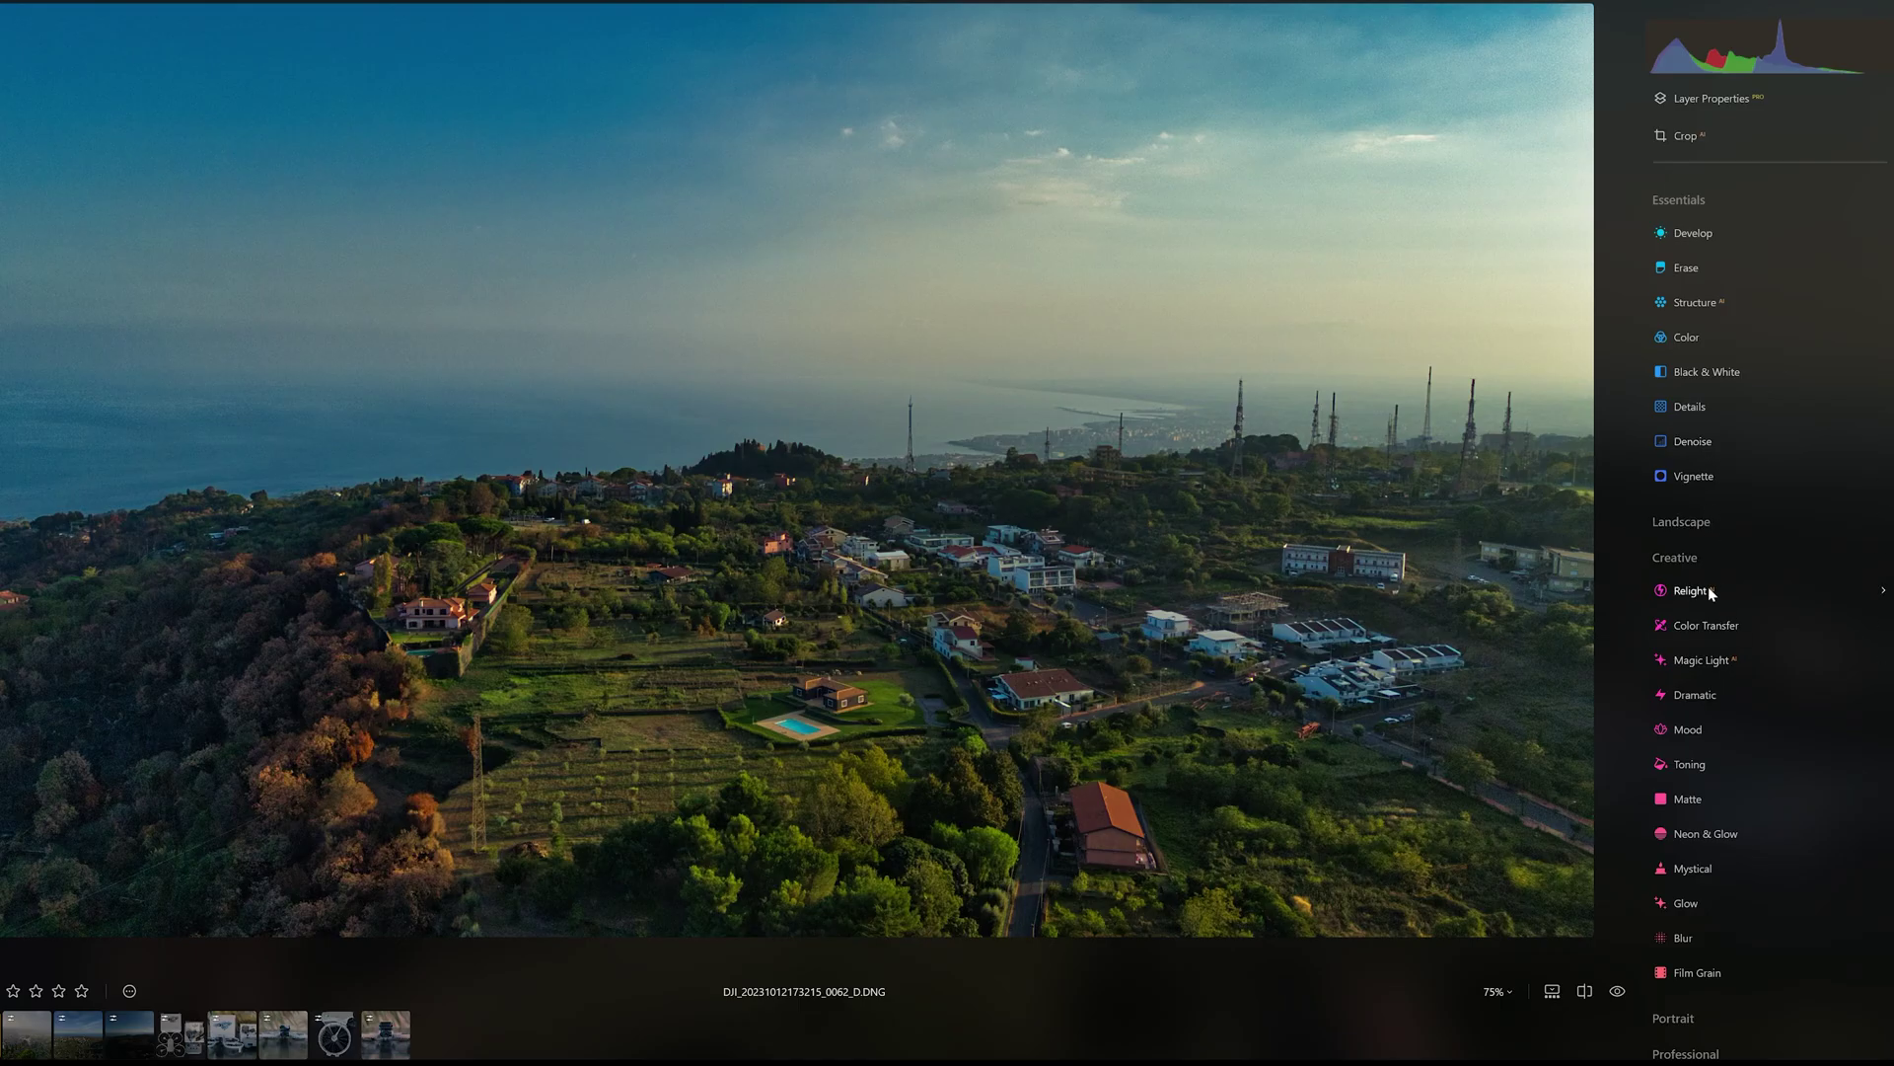
Raise Relight Brightness Near to 43 on the aerial photo, then bring up Light Depth for the fountain
click(1710, 590)
drag(1772, 685, 1806, 760)
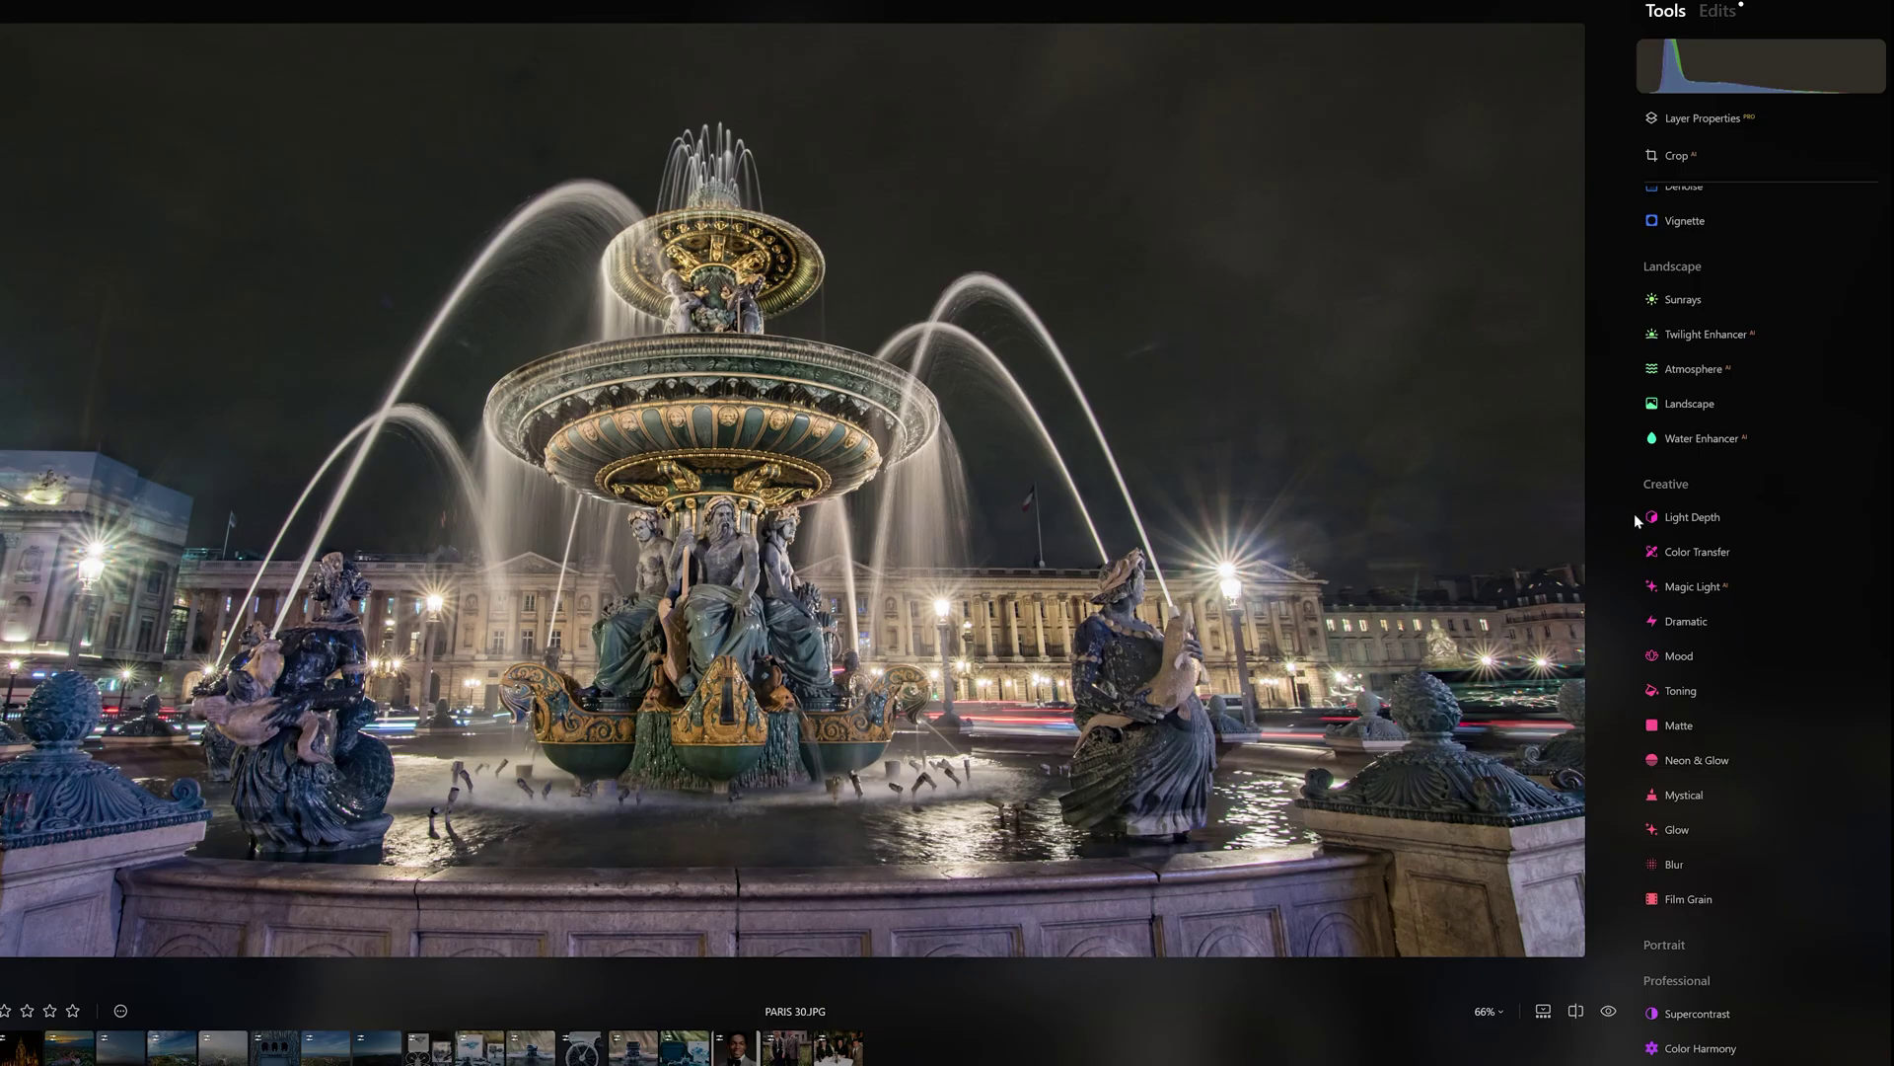
click(1695, 517)
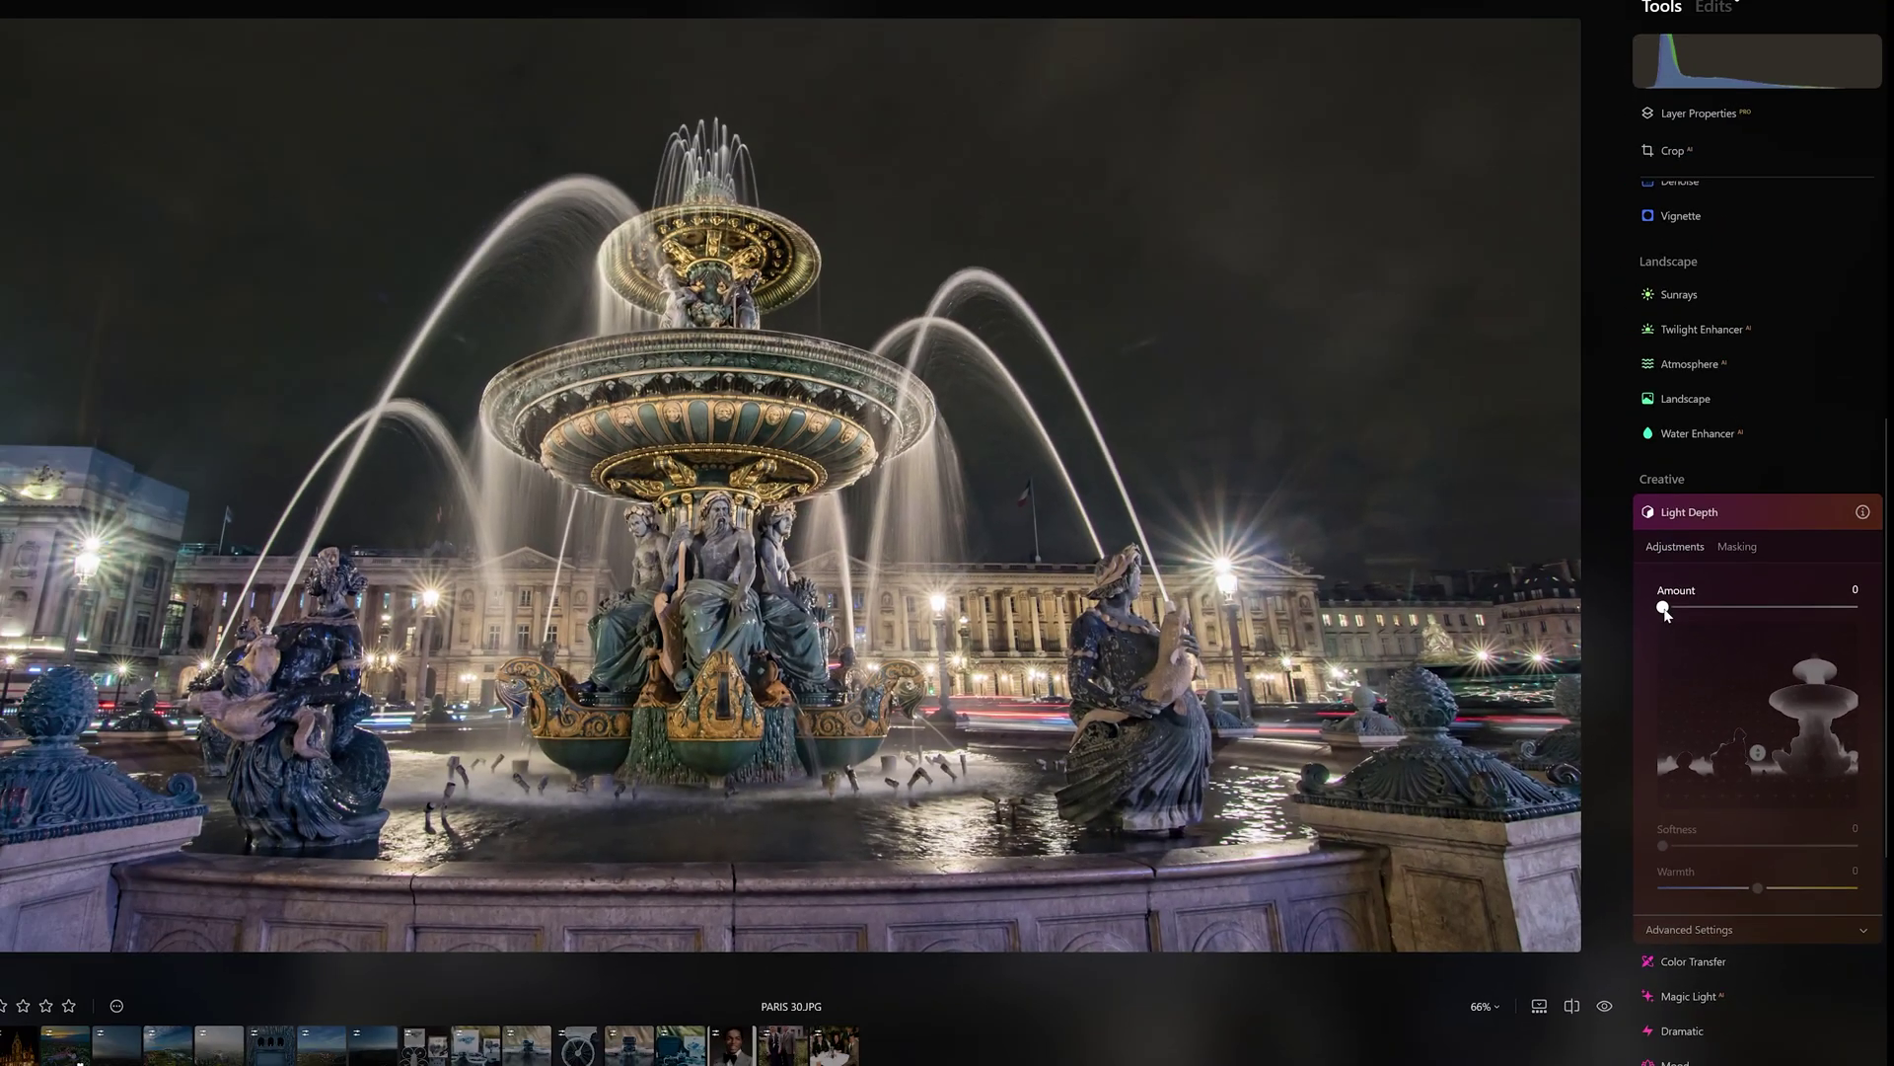
Try out the fountain's Light Depth Amount and nudge the light source slightly lower
drag(1664, 608, 1878, 620)
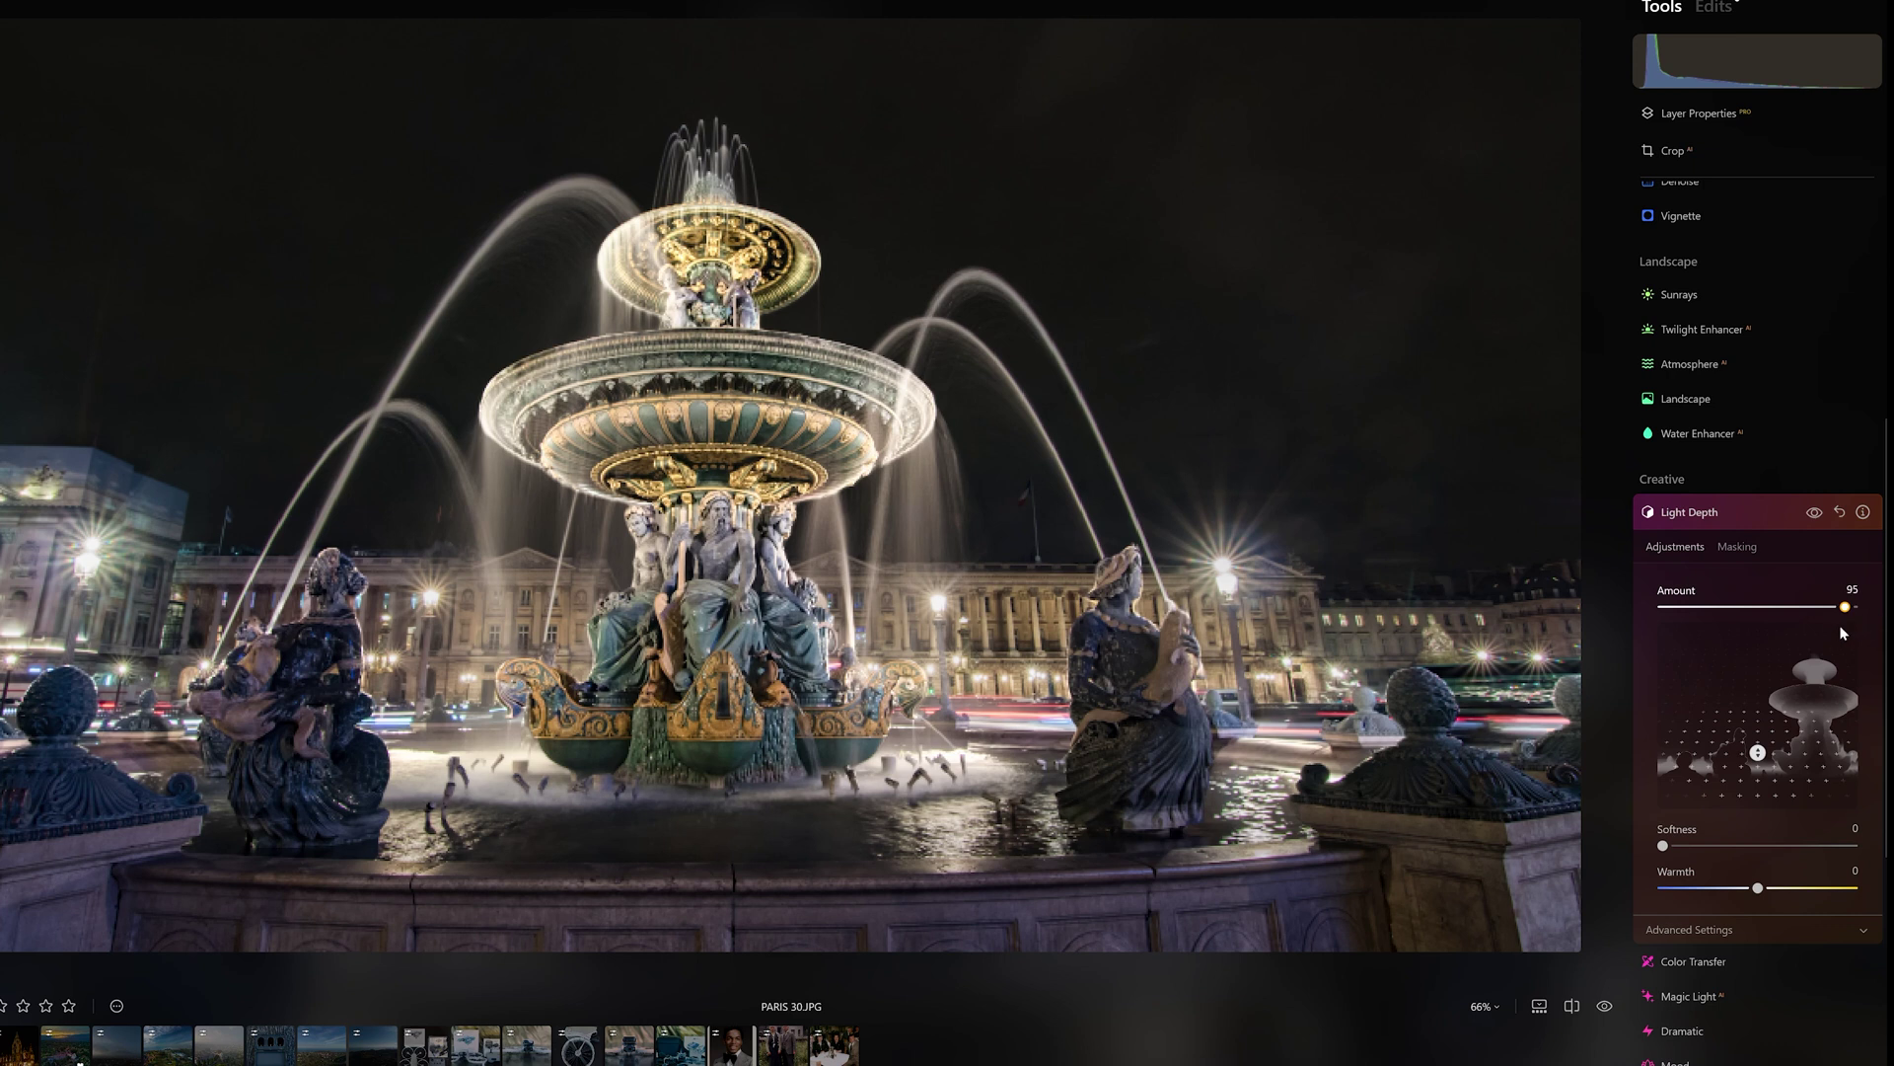
drag(1730, 626, 1658, 618)
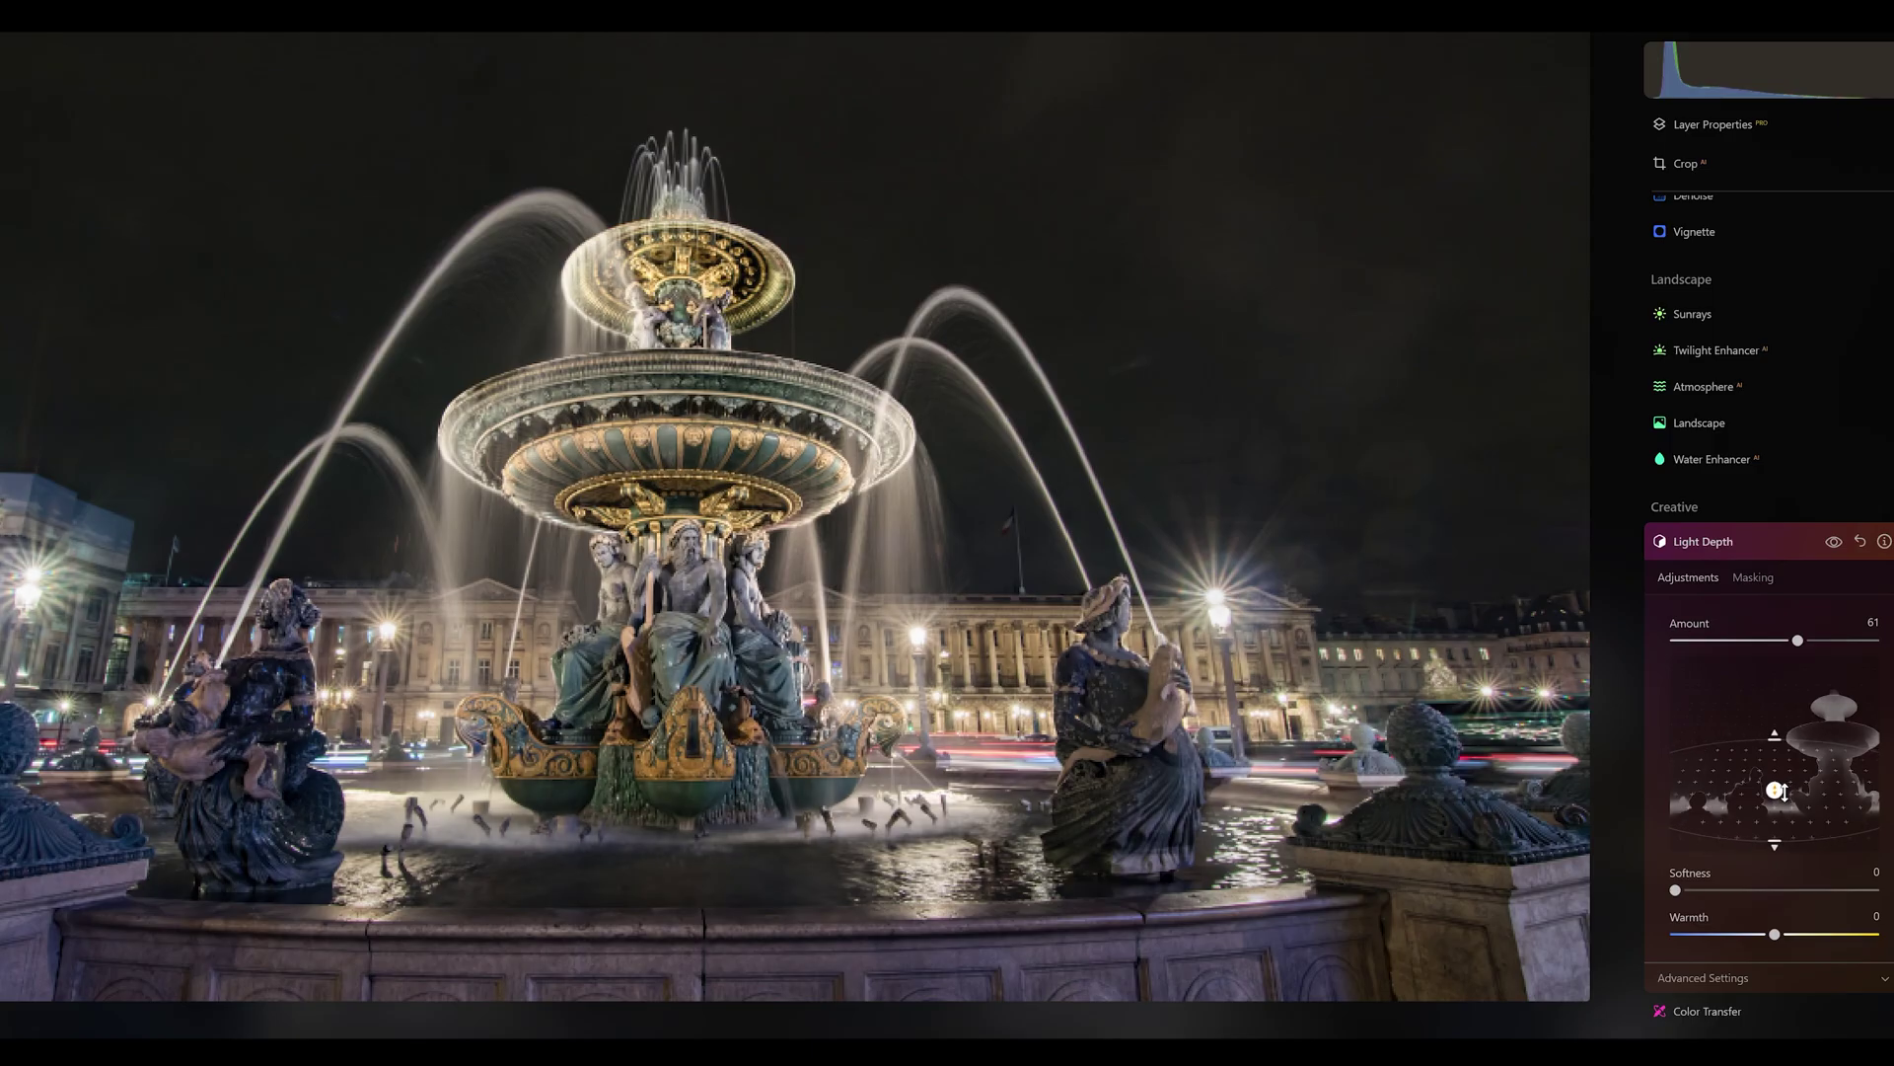
drag(1784, 791, 1782, 795)
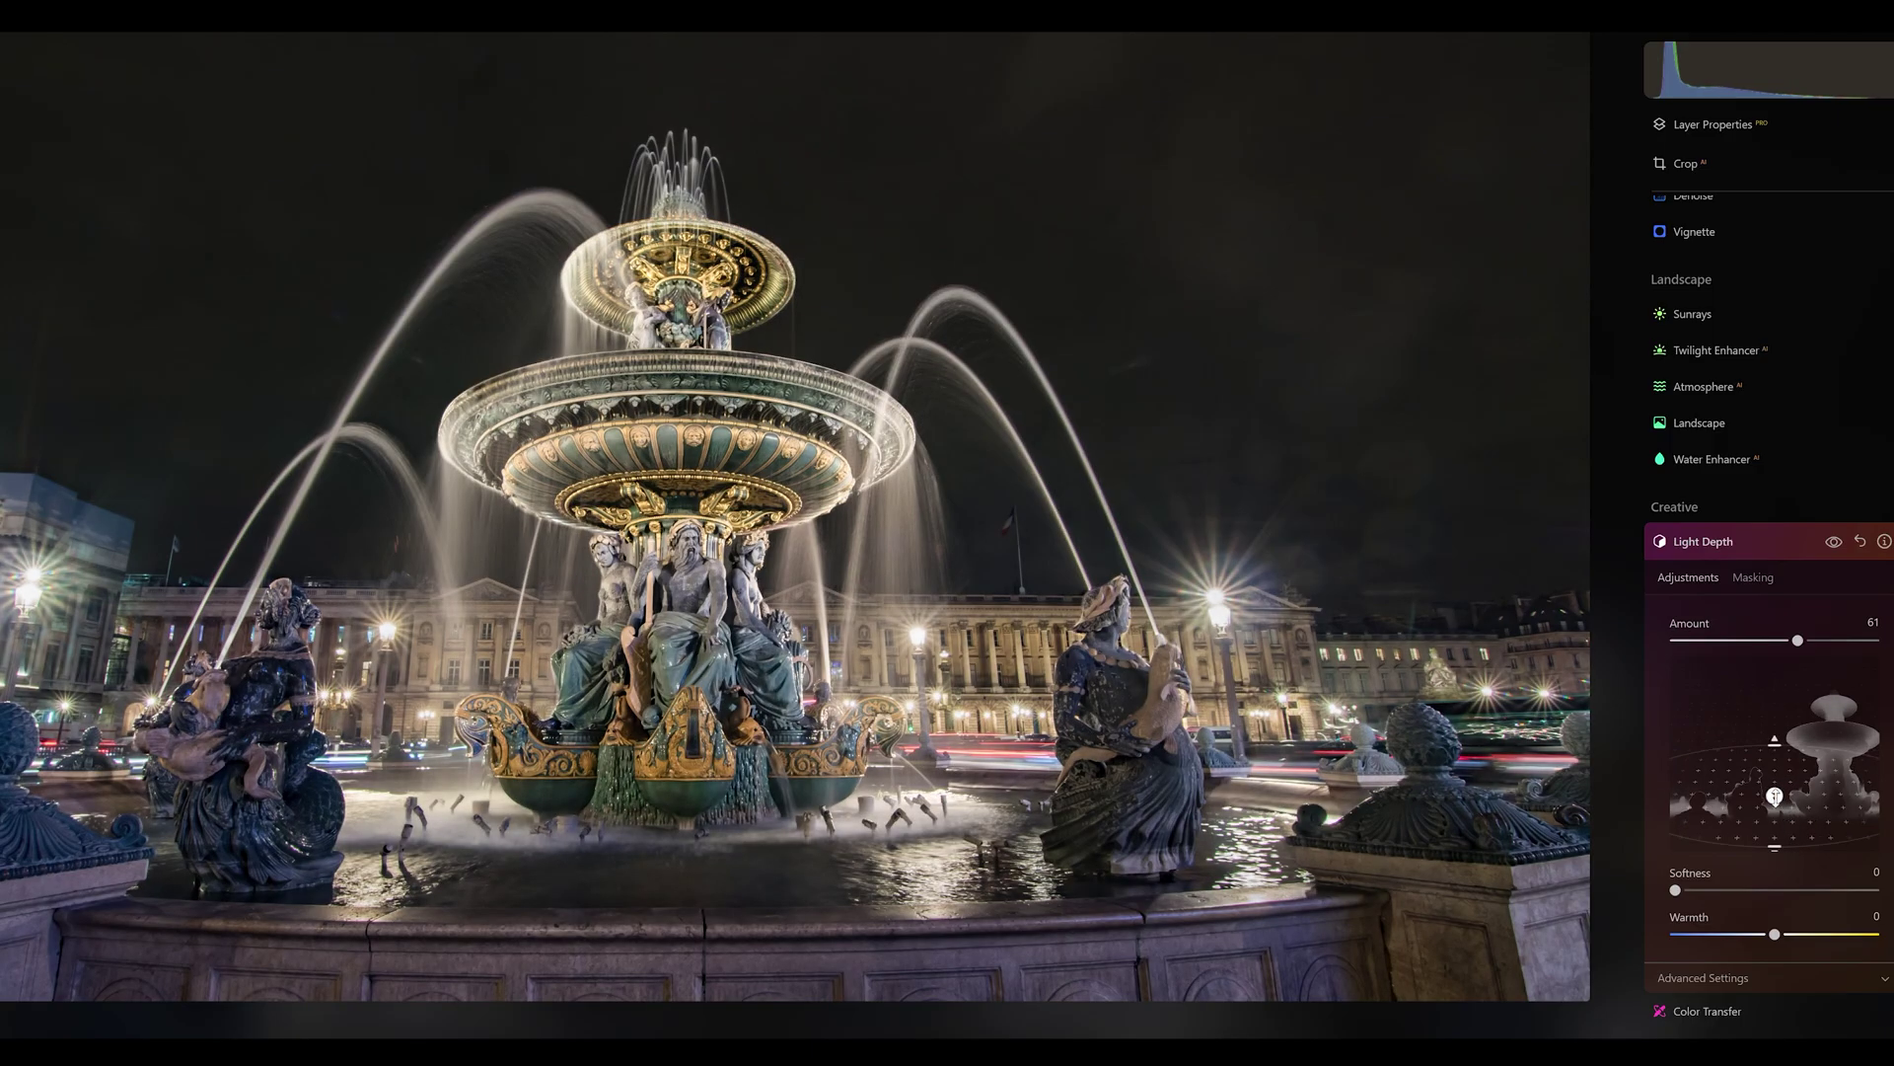
Move the Light Depth light source and depth range lower, and set Amount to 68
mouse_move(1775, 796)
mouse_down()
mouse_move(1780, 861)
mouse_move(1775, 809)
mouse_up()
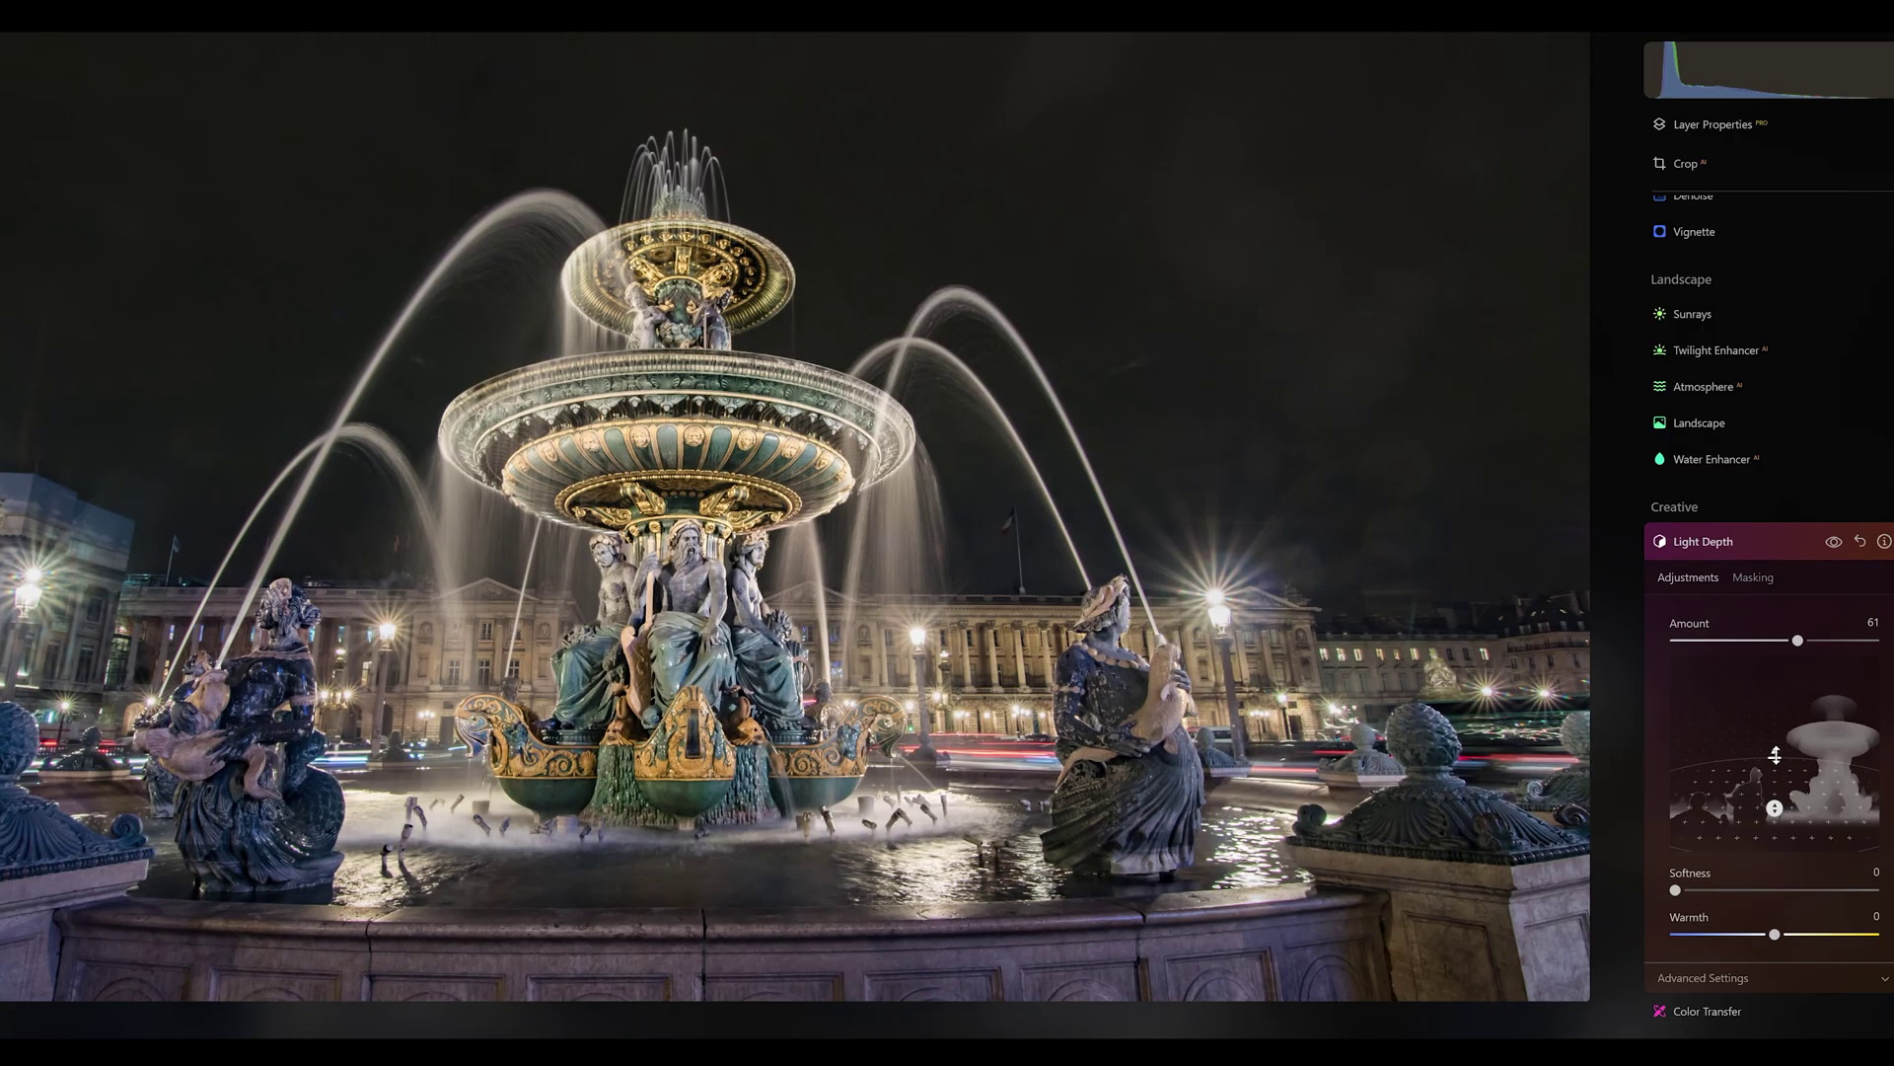
drag(1776, 756, 1775, 807)
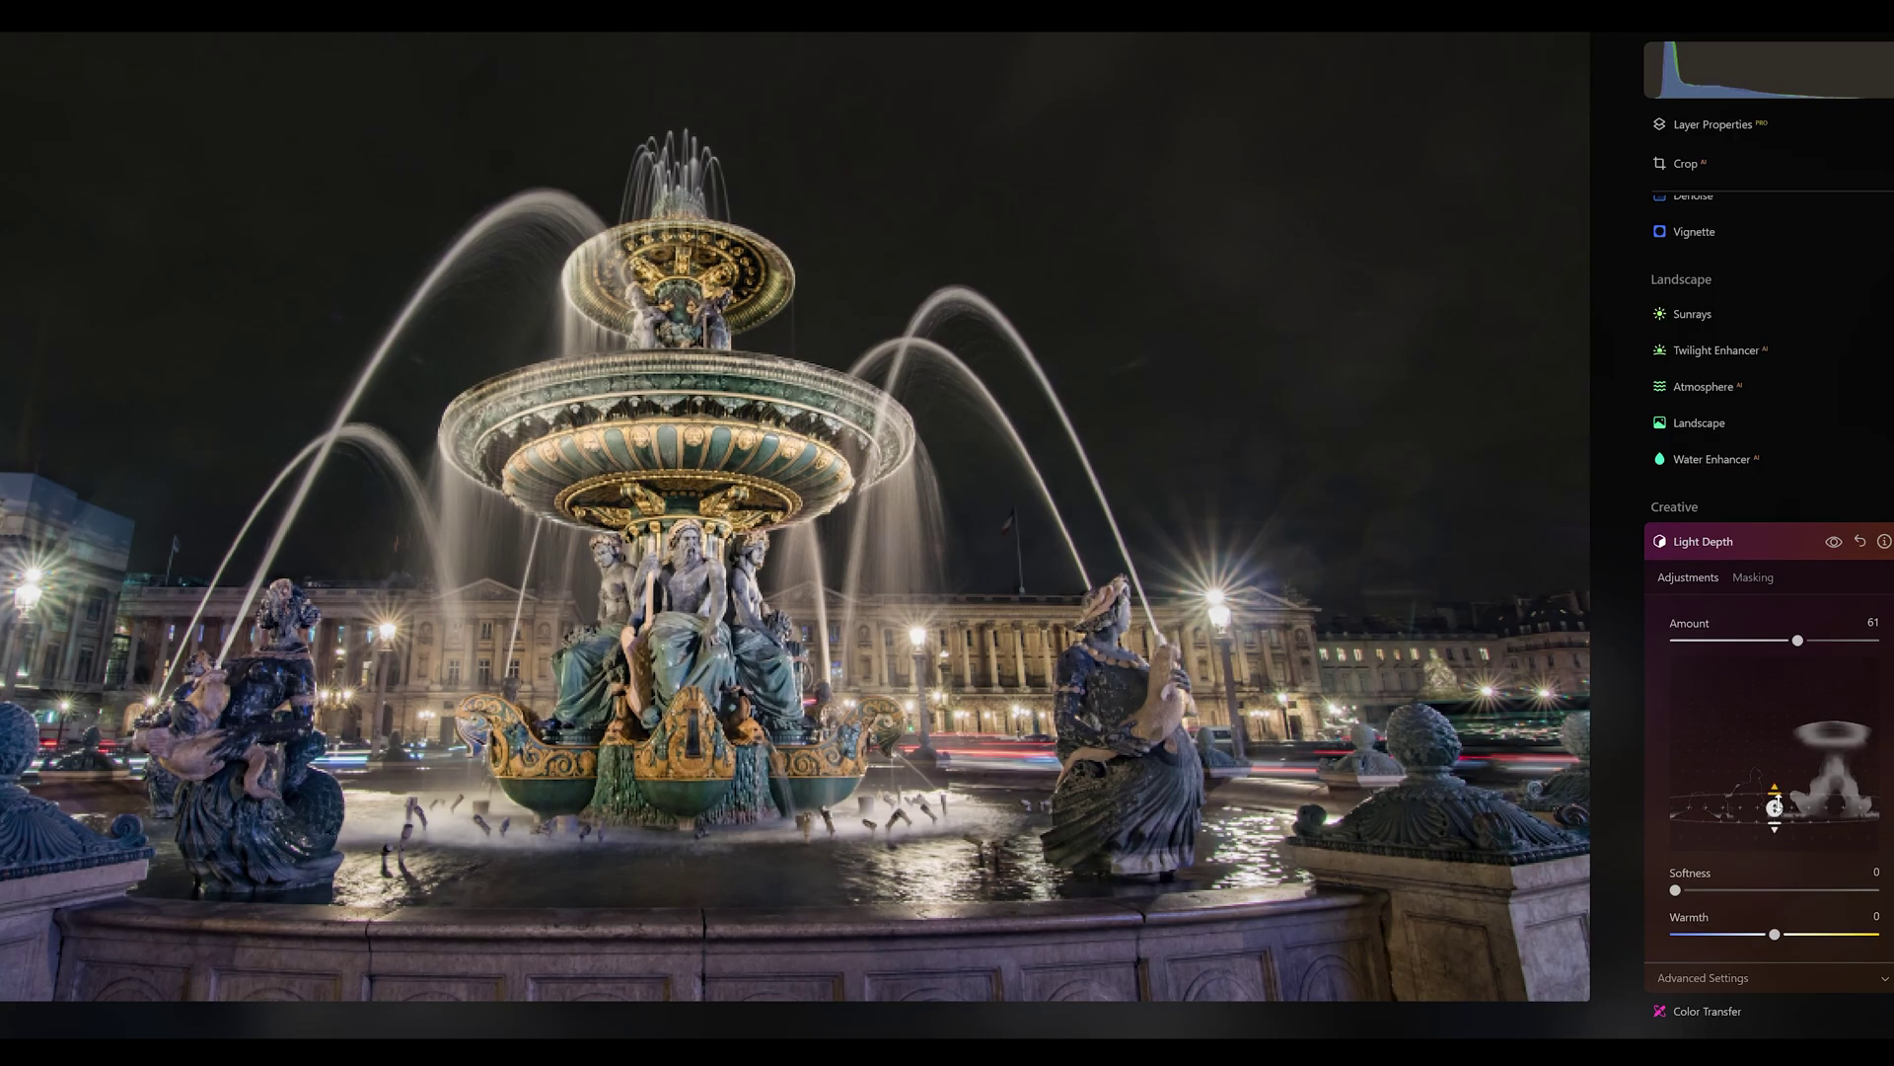
mouse_move(1775, 807)
mouse_down()
mouse_move(1775, 781)
mouse_move(1775, 803)
mouse_up()
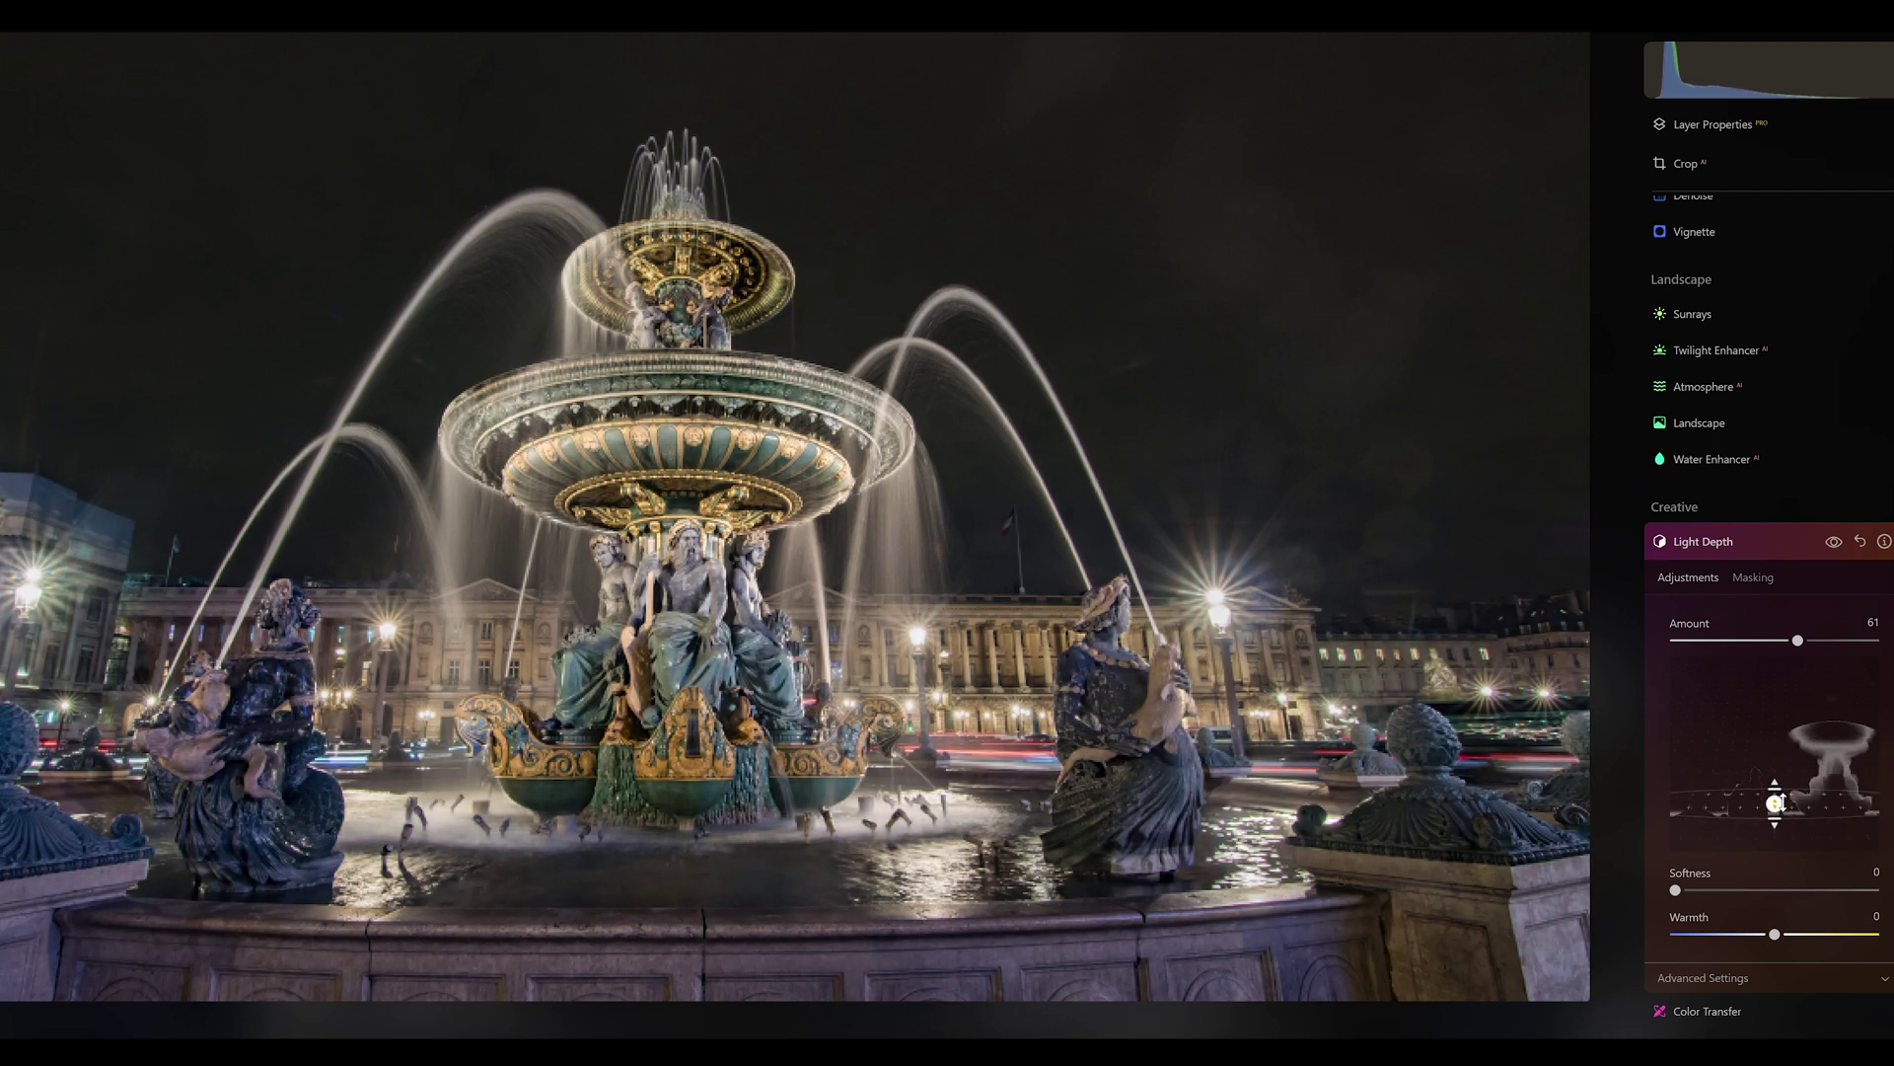
drag(1774, 652, 1893, 646)
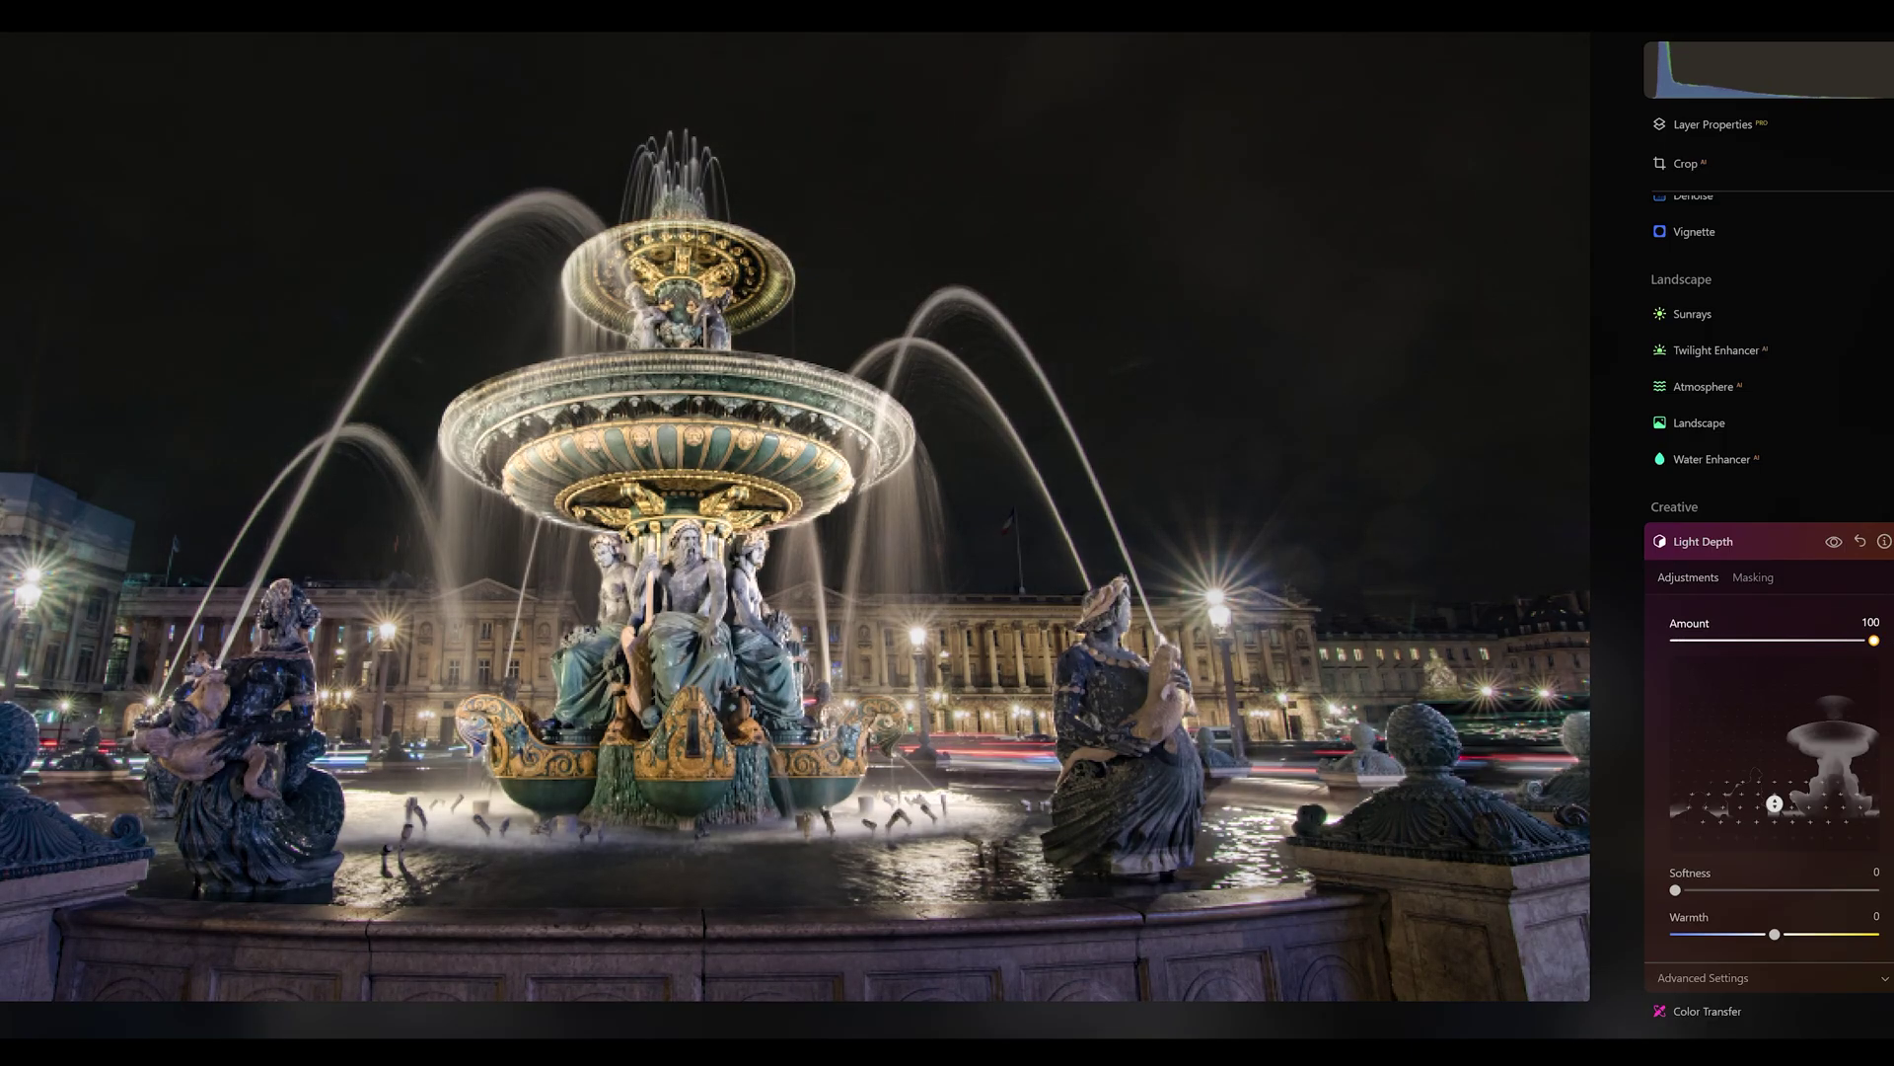
drag(1849, 653, 1812, 657)
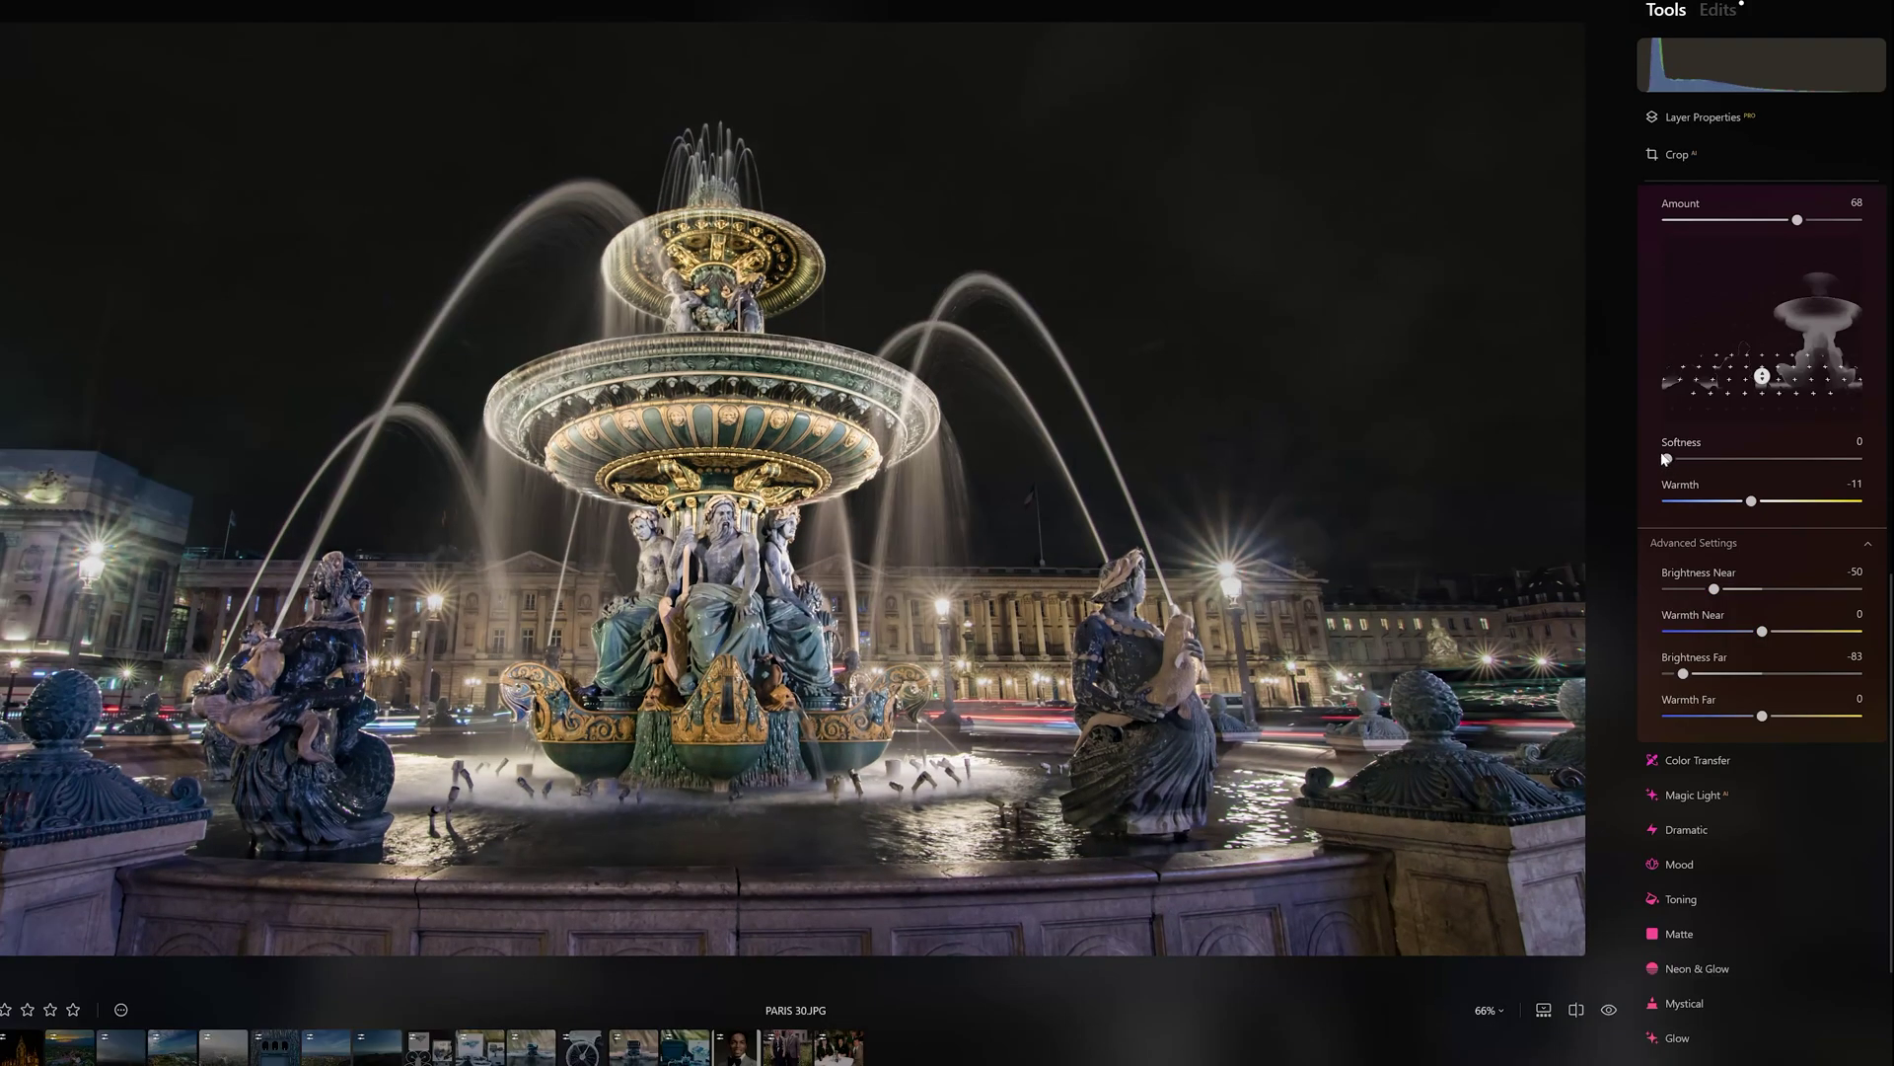
Fine-tune Light Depth softness, warmth and near brightness, and raise Brightness Far to about -26
drag(1670, 459, 1752, 470)
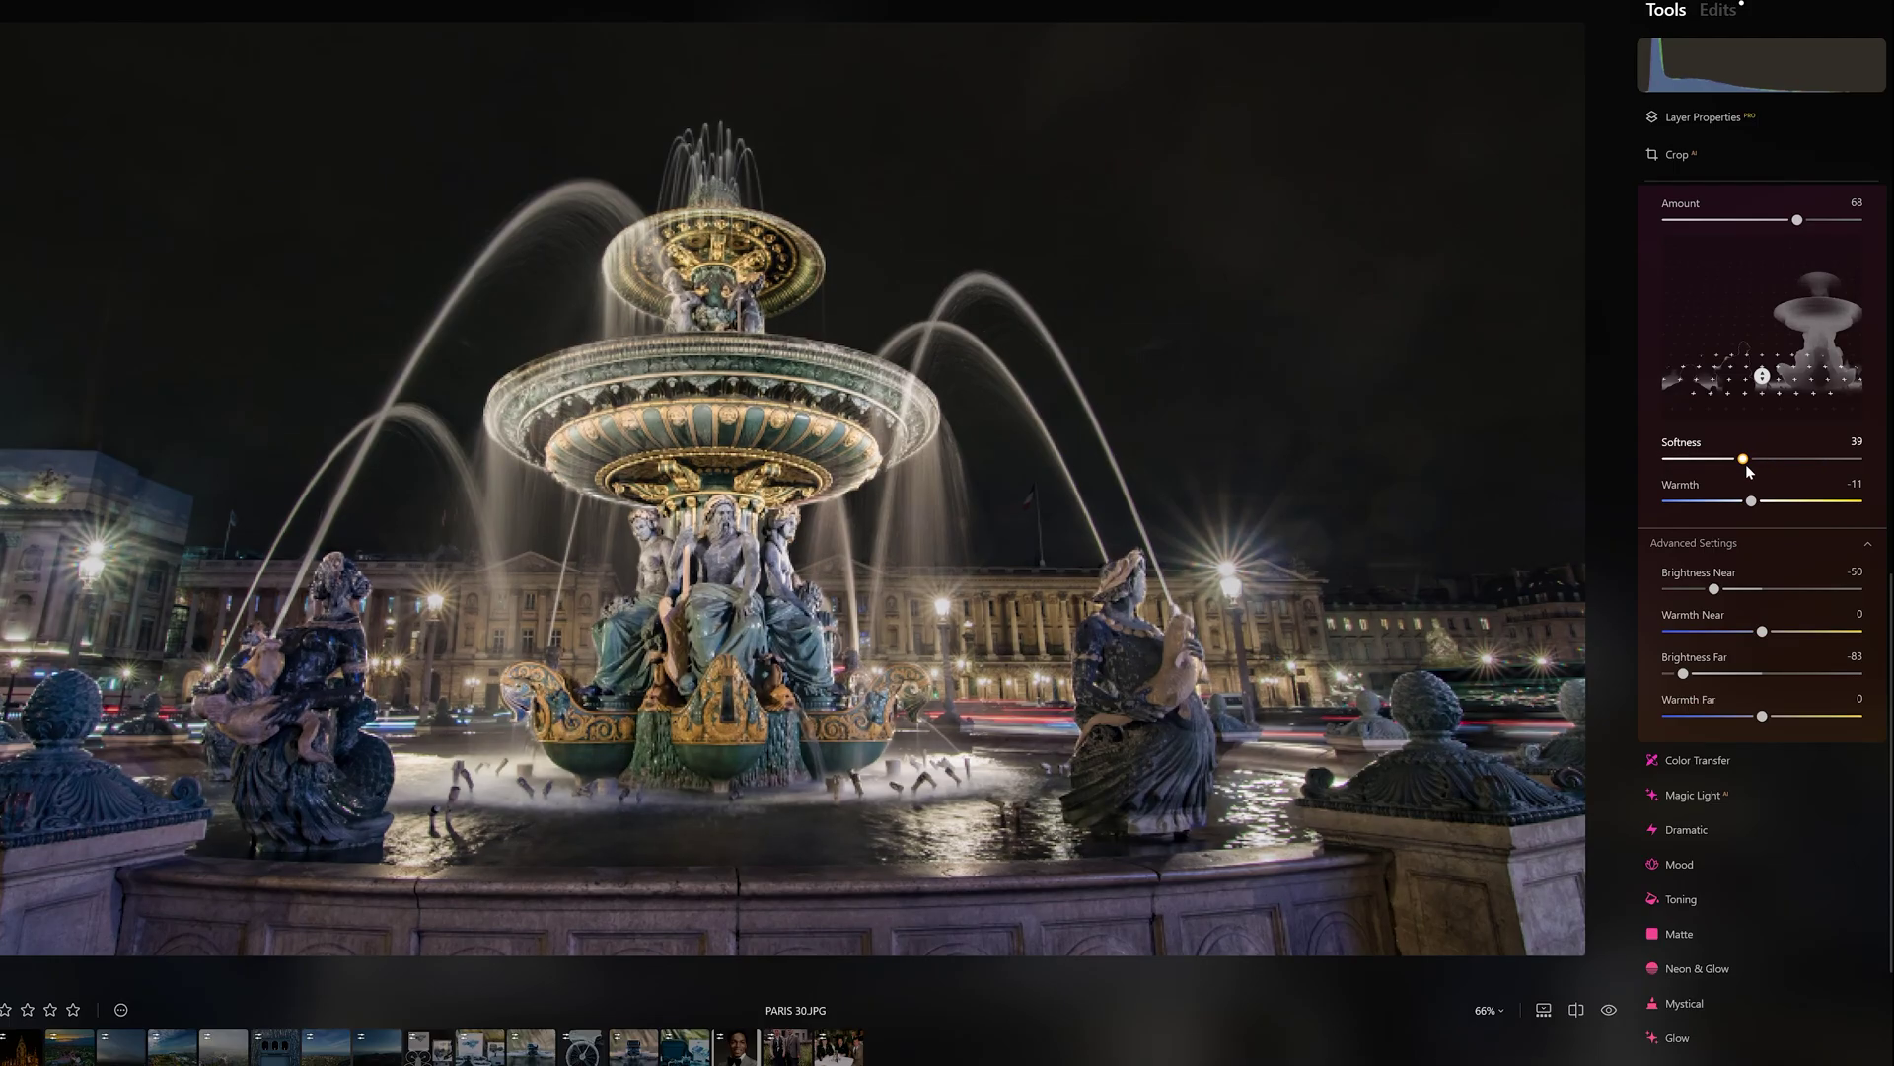
drag(1797, 465, 1775, 474)
mouse_move(1753, 508)
mouse_down()
mouse_move(1697, 506)
mouse_move(1782, 507)
mouse_move(1751, 507)
mouse_up()
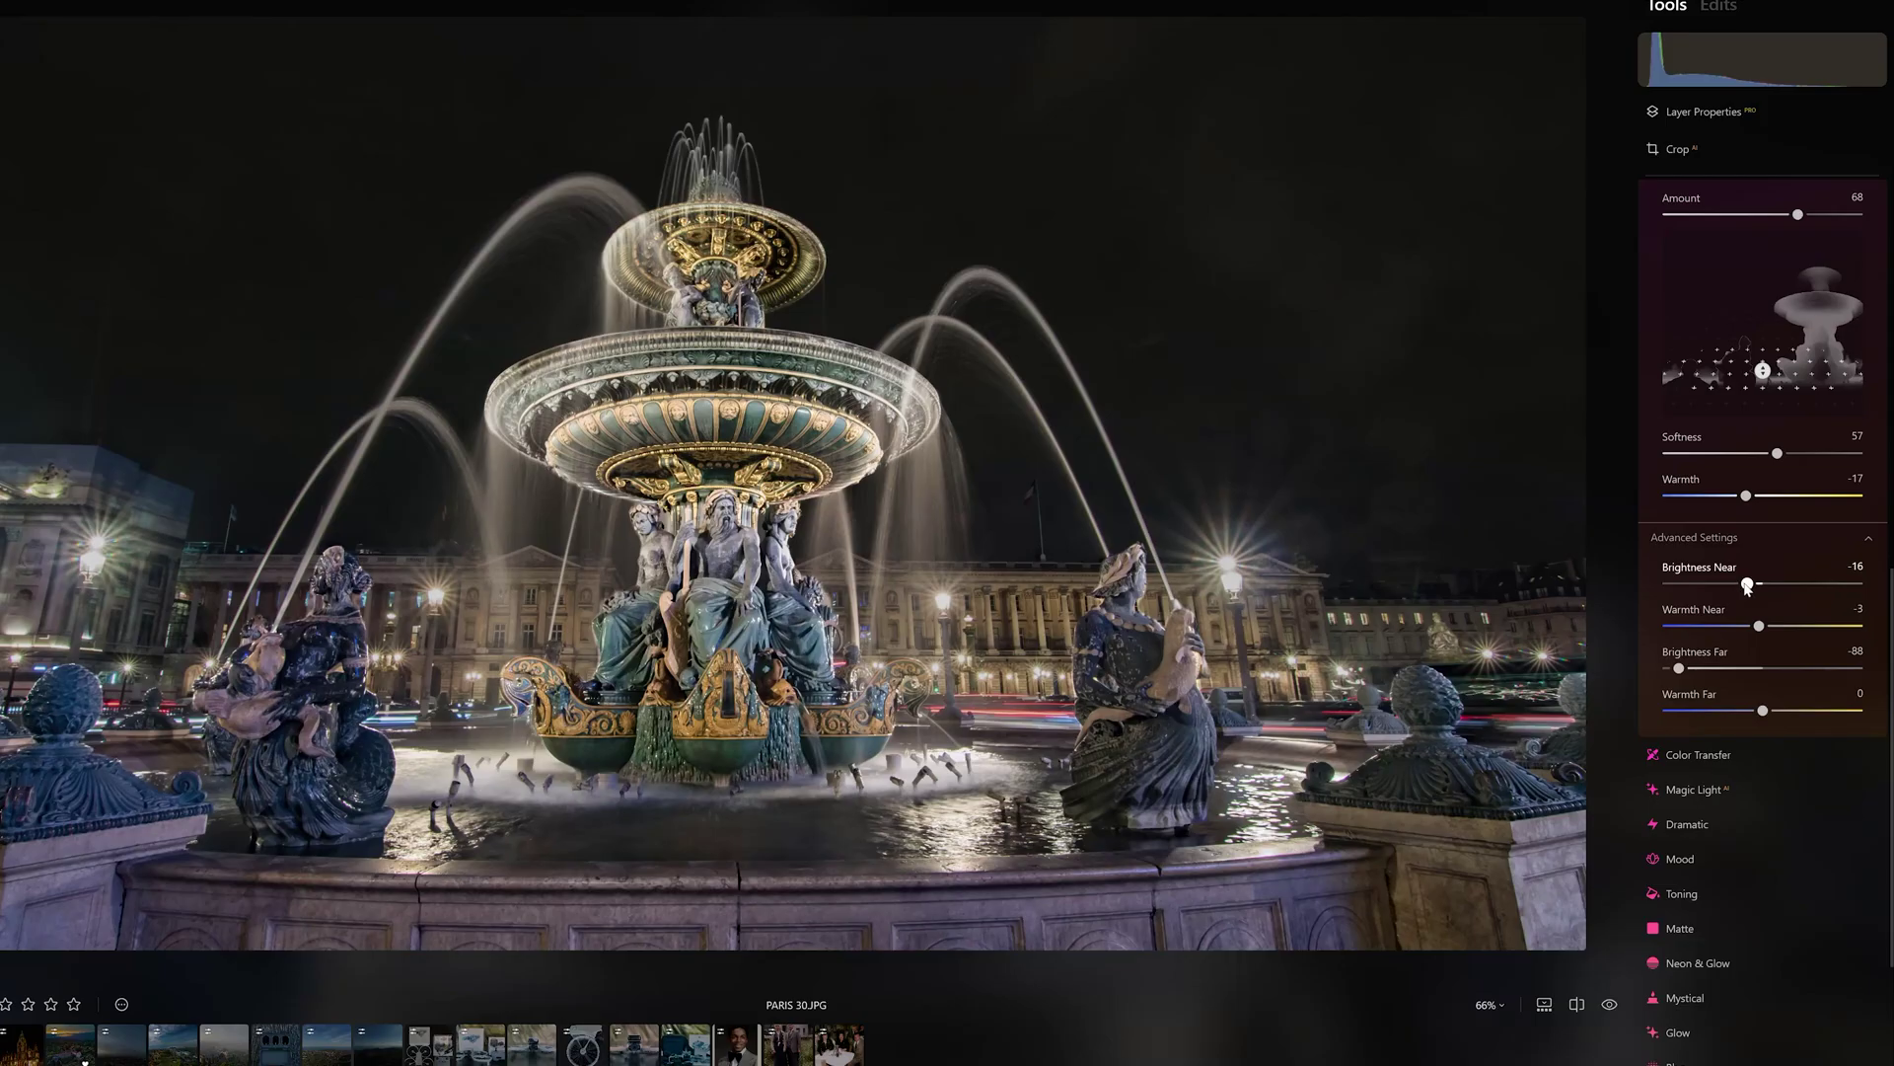
mouse_move(1747, 586)
mouse_down()
mouse_move(1826, 590)
mouse_move(1747, 600)
mouse_up()
mouse_move(1683, 672)
mouse_down()
mouse_move(1823, 668)
mouse_move(1690, 667)
mouse_up()
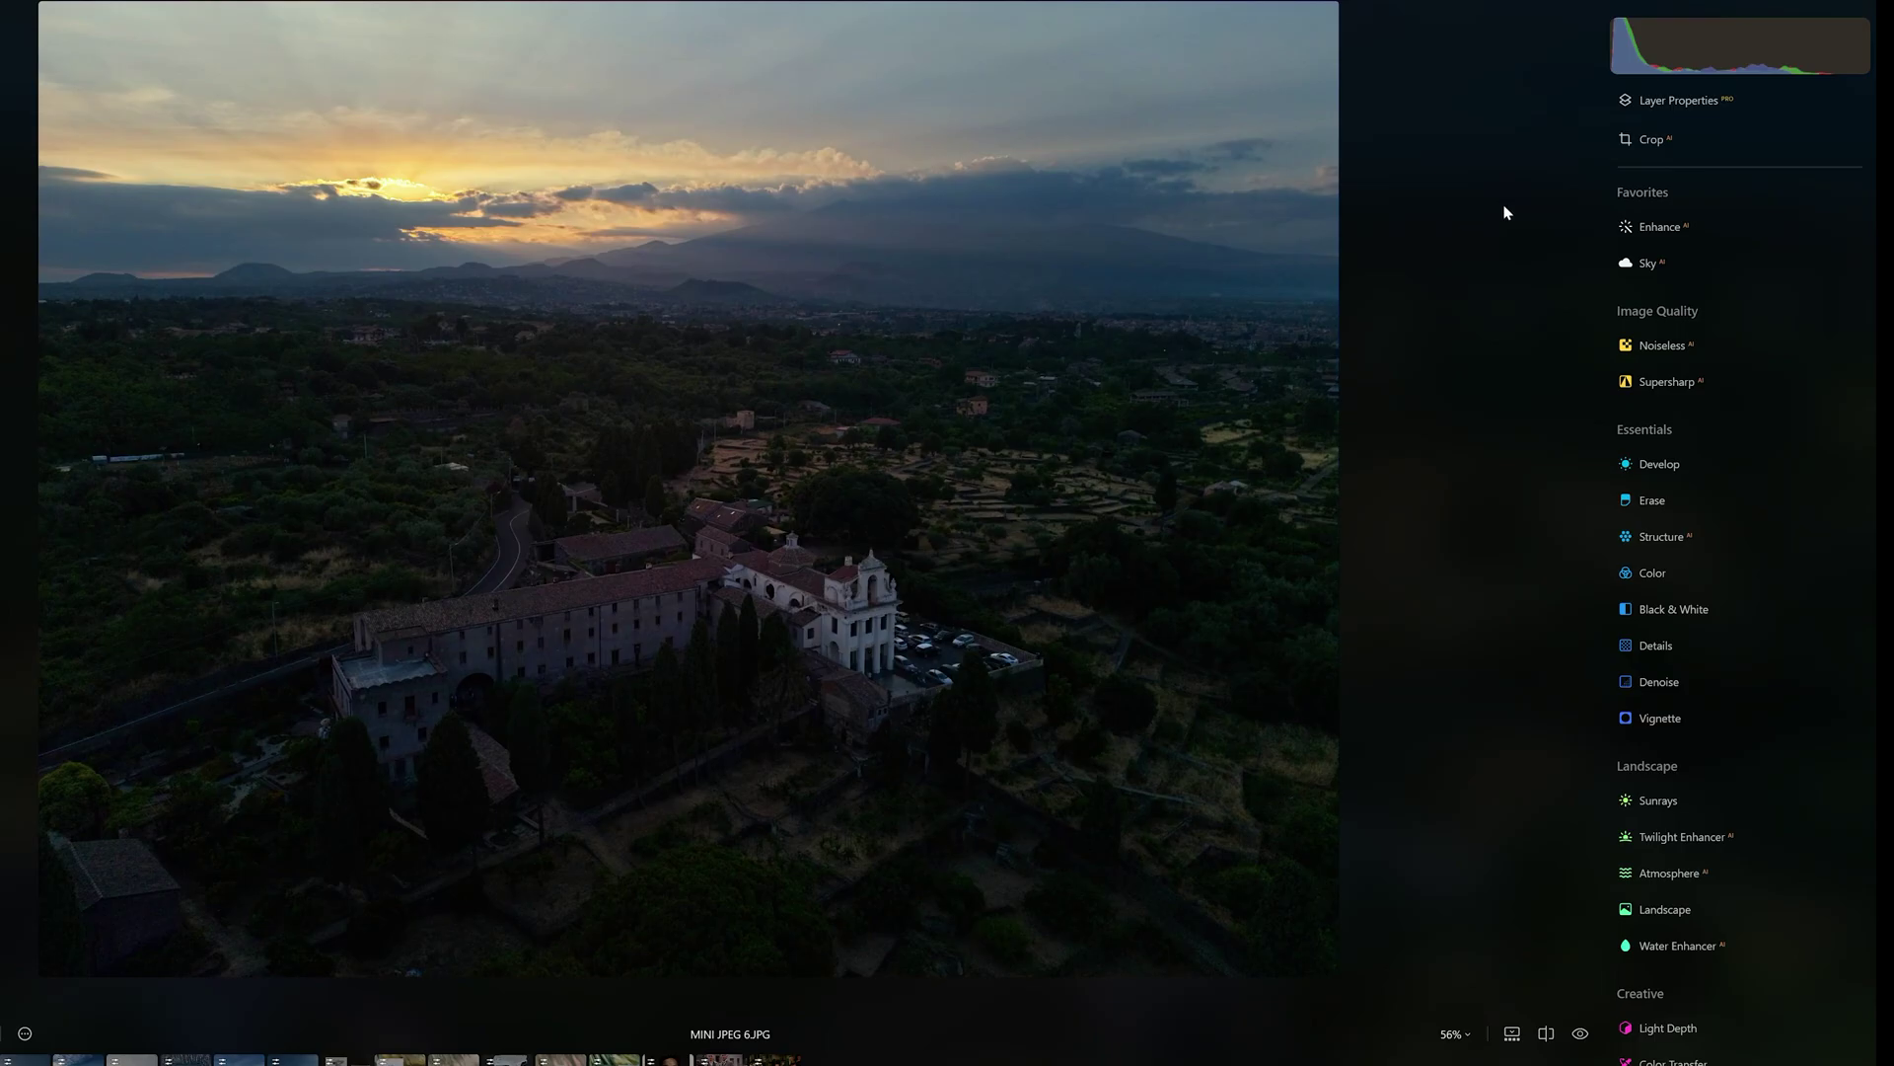
Raise Enhance Accent to 68 and Sky Enhancer to 57 on the monastery photo
click(1666, 230)
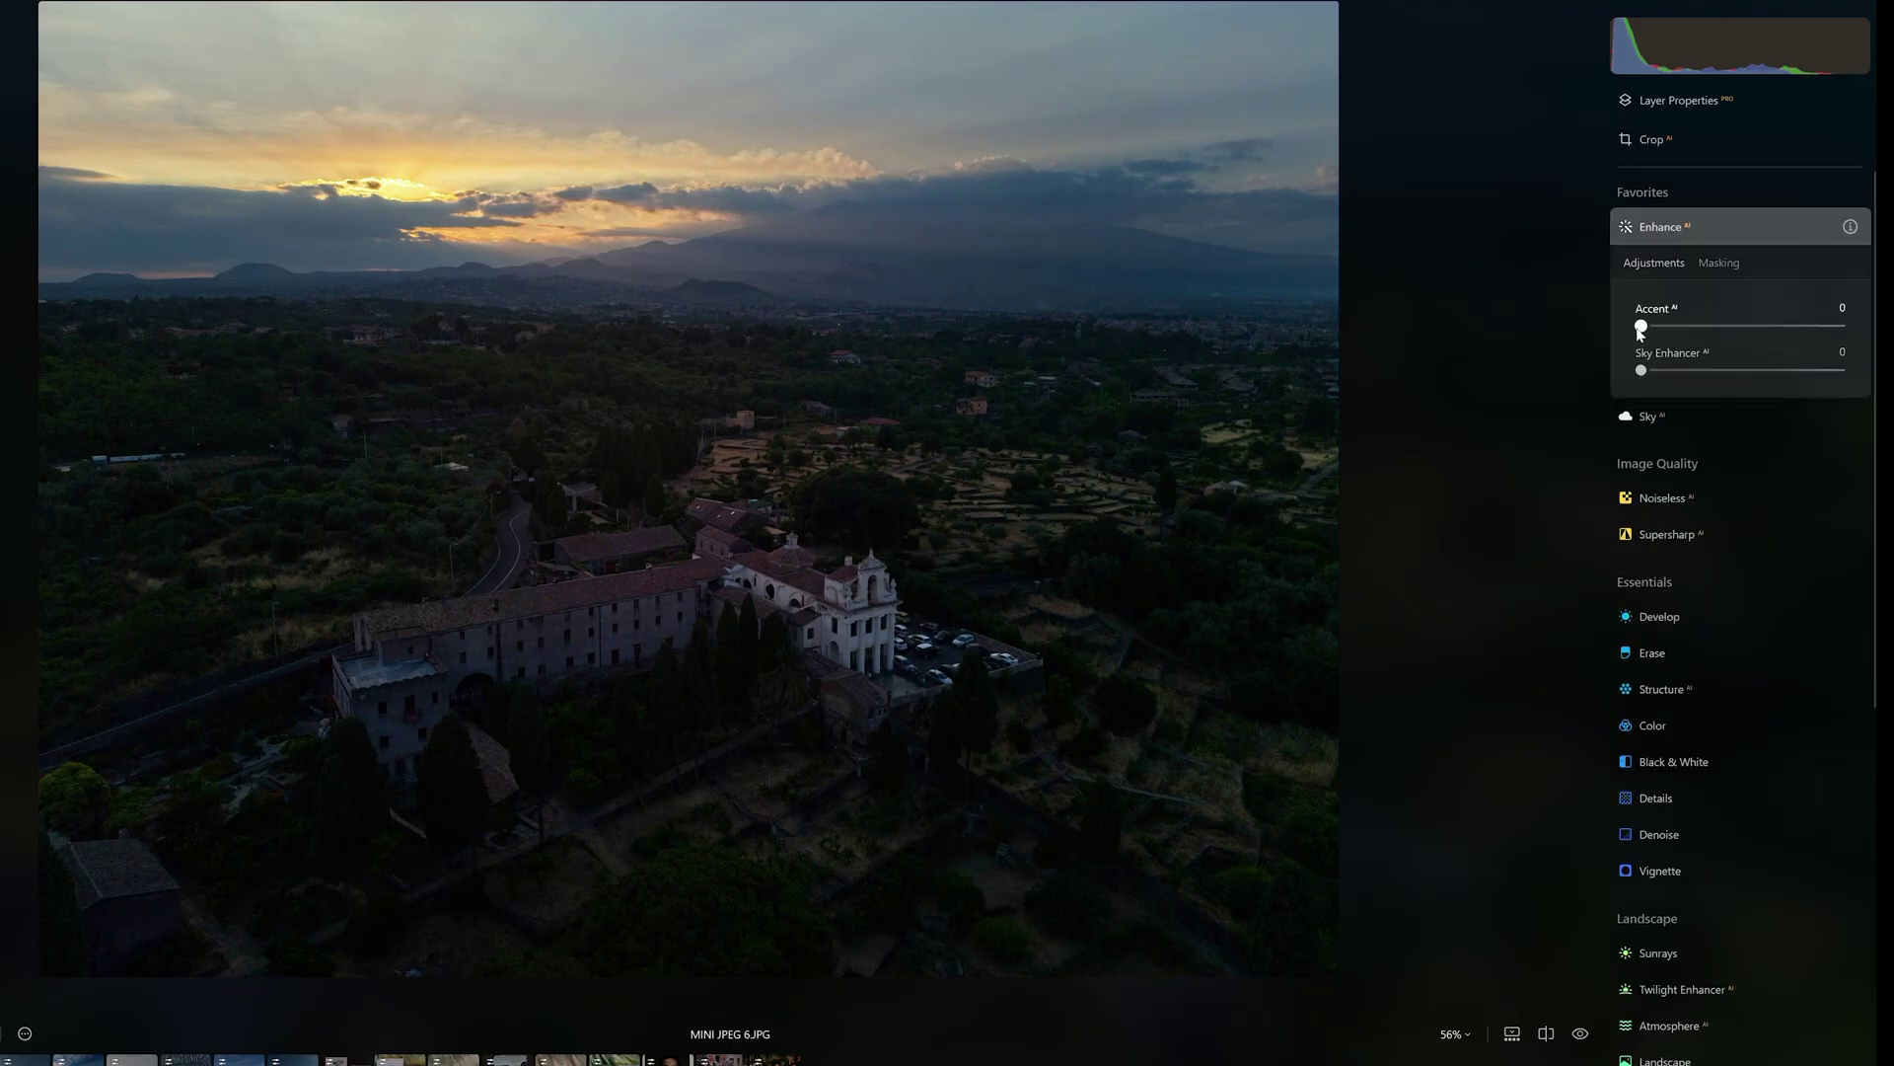
drag(1640, 326, 1777, 329)
drag(1642, 372, 1753, 371)
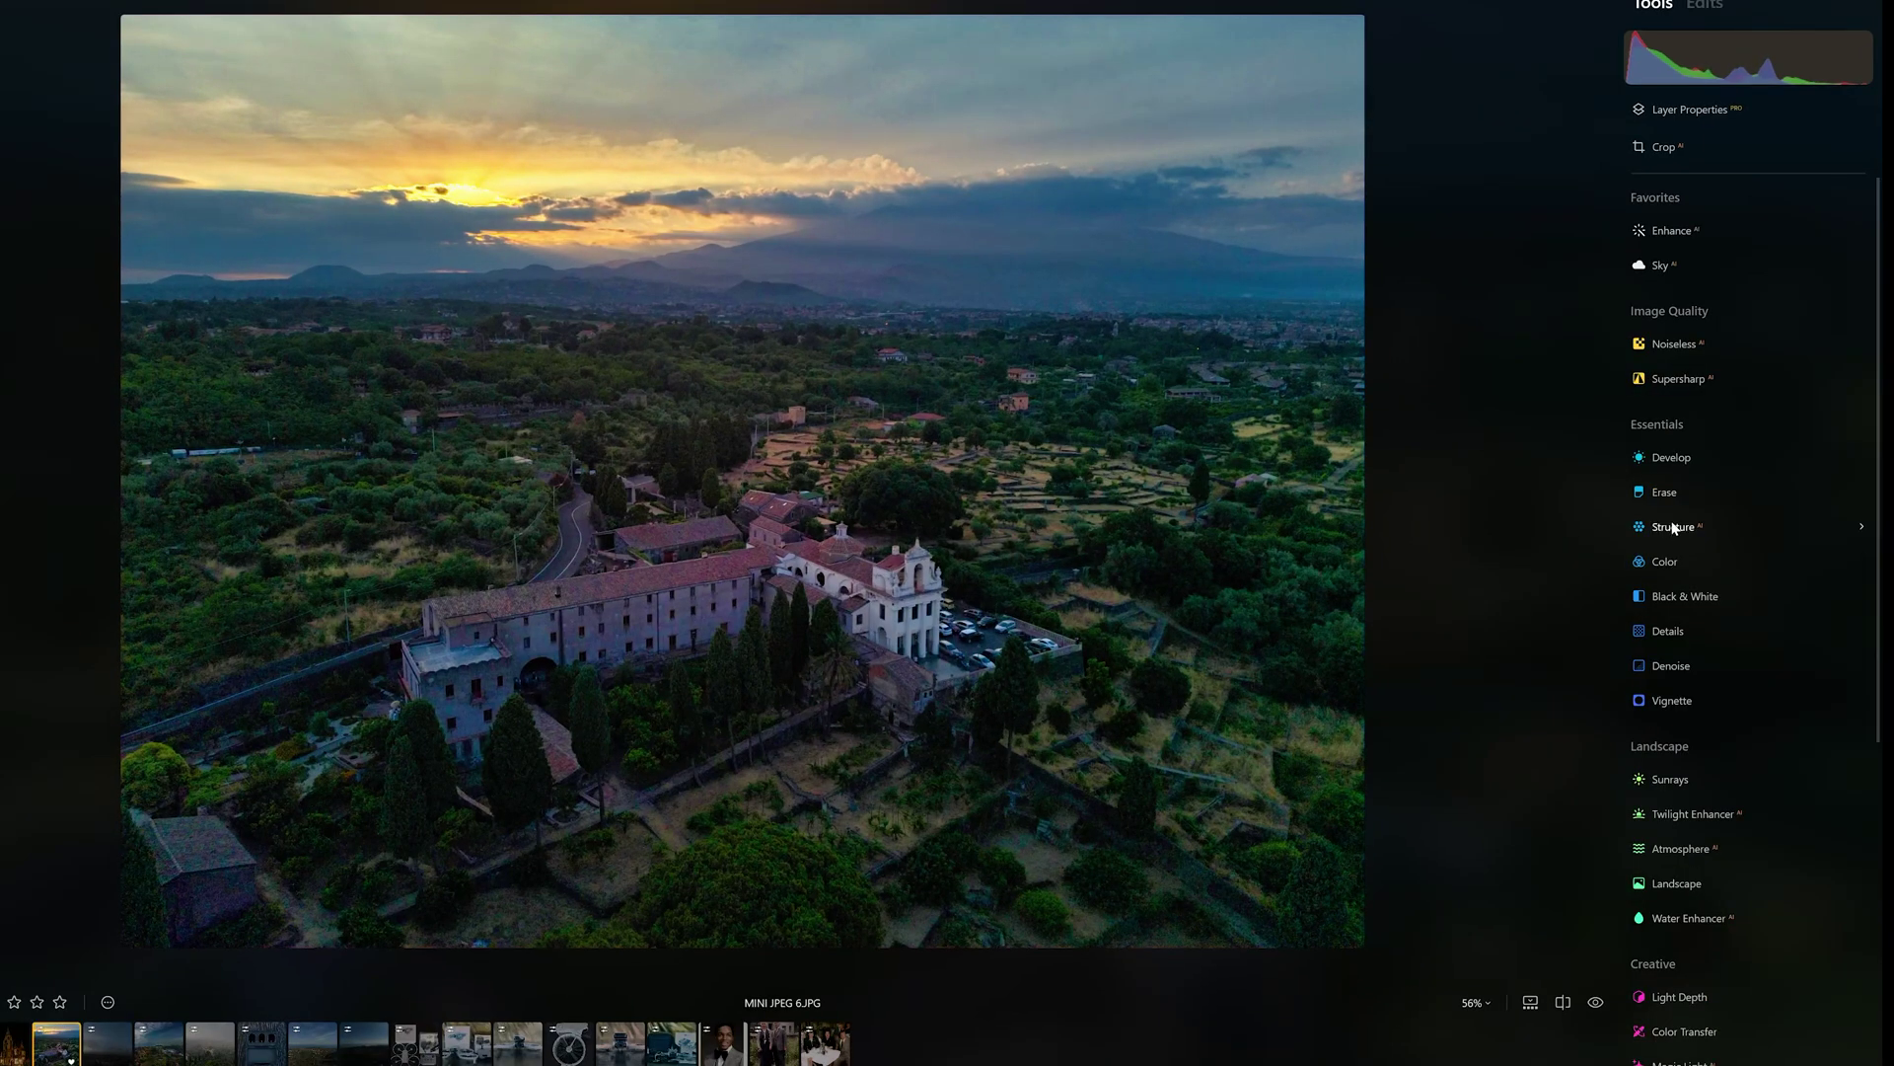
Set Structure Amount to 23 and Boost to 37
click(1674, 527)
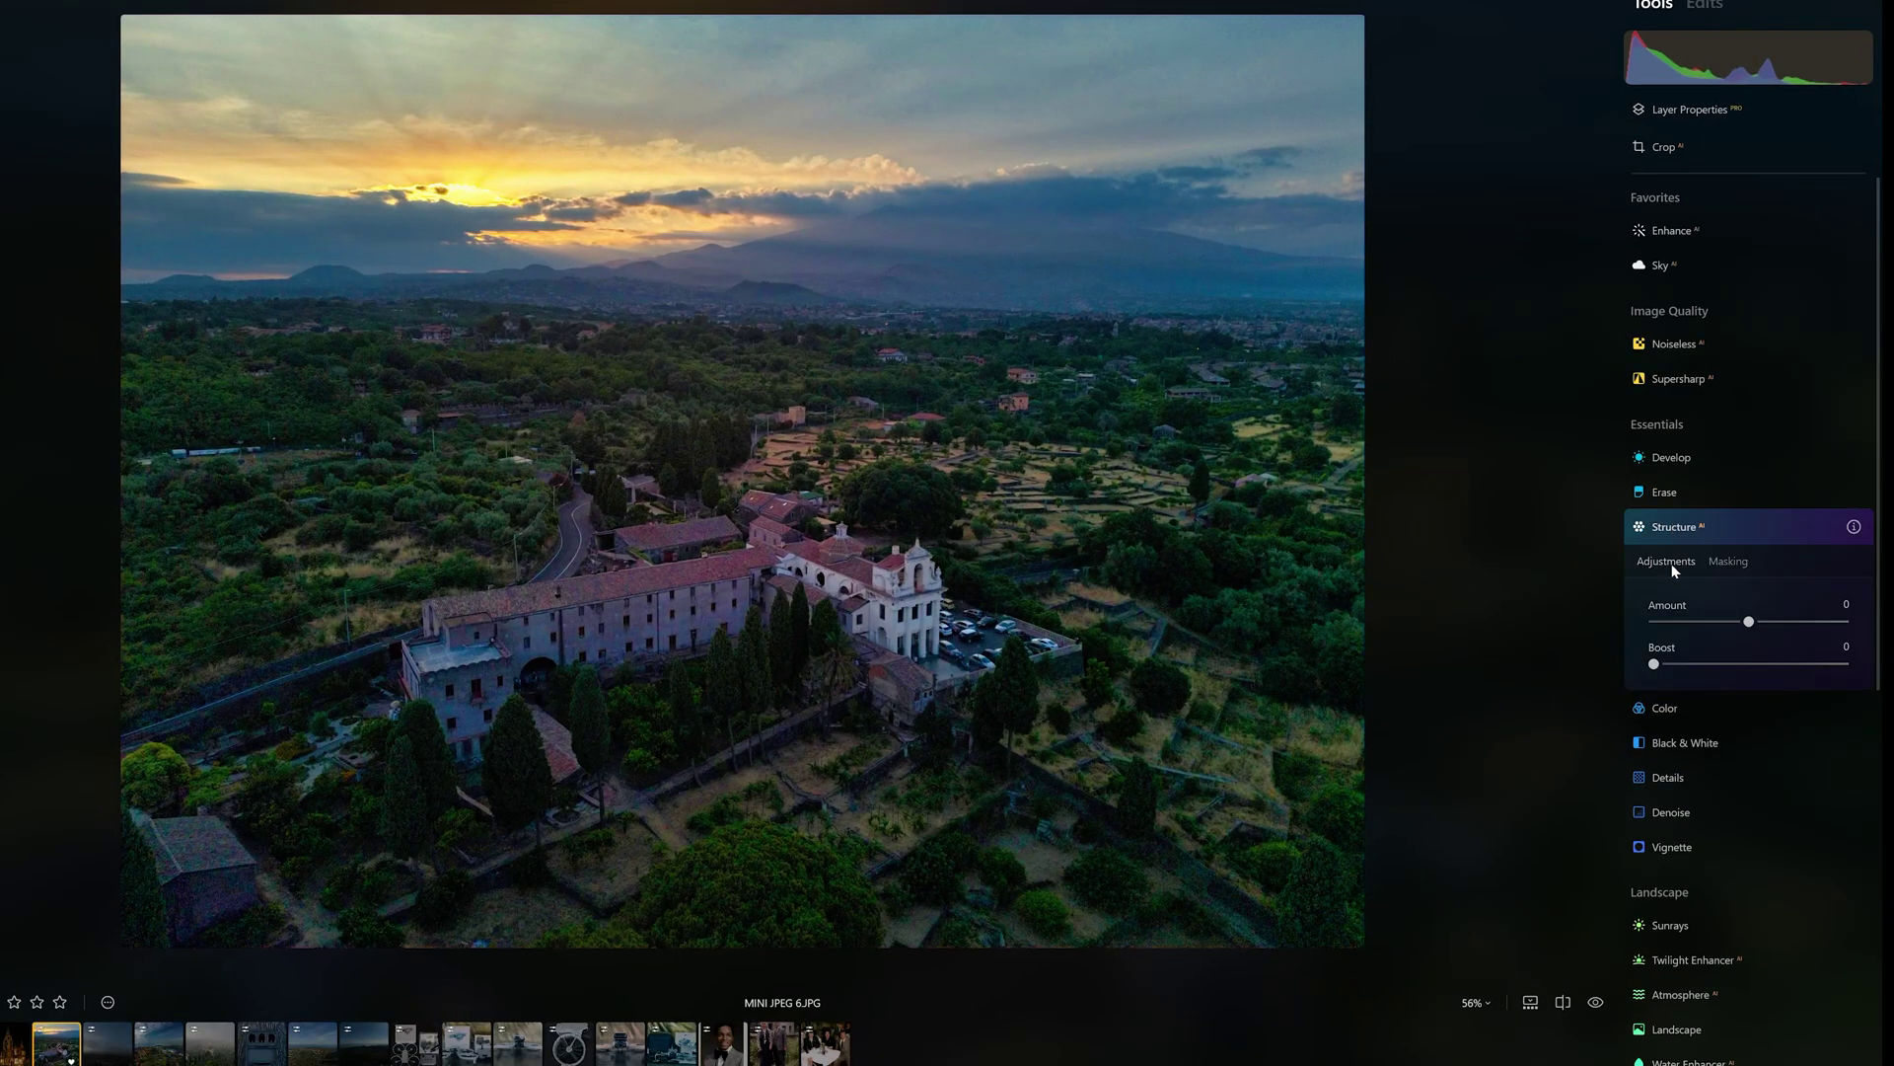
mouse_move(1748, 623)
mouse_down()
mouse_move(1806, 611)
mouse_move(1773, 621)
mouse_up()
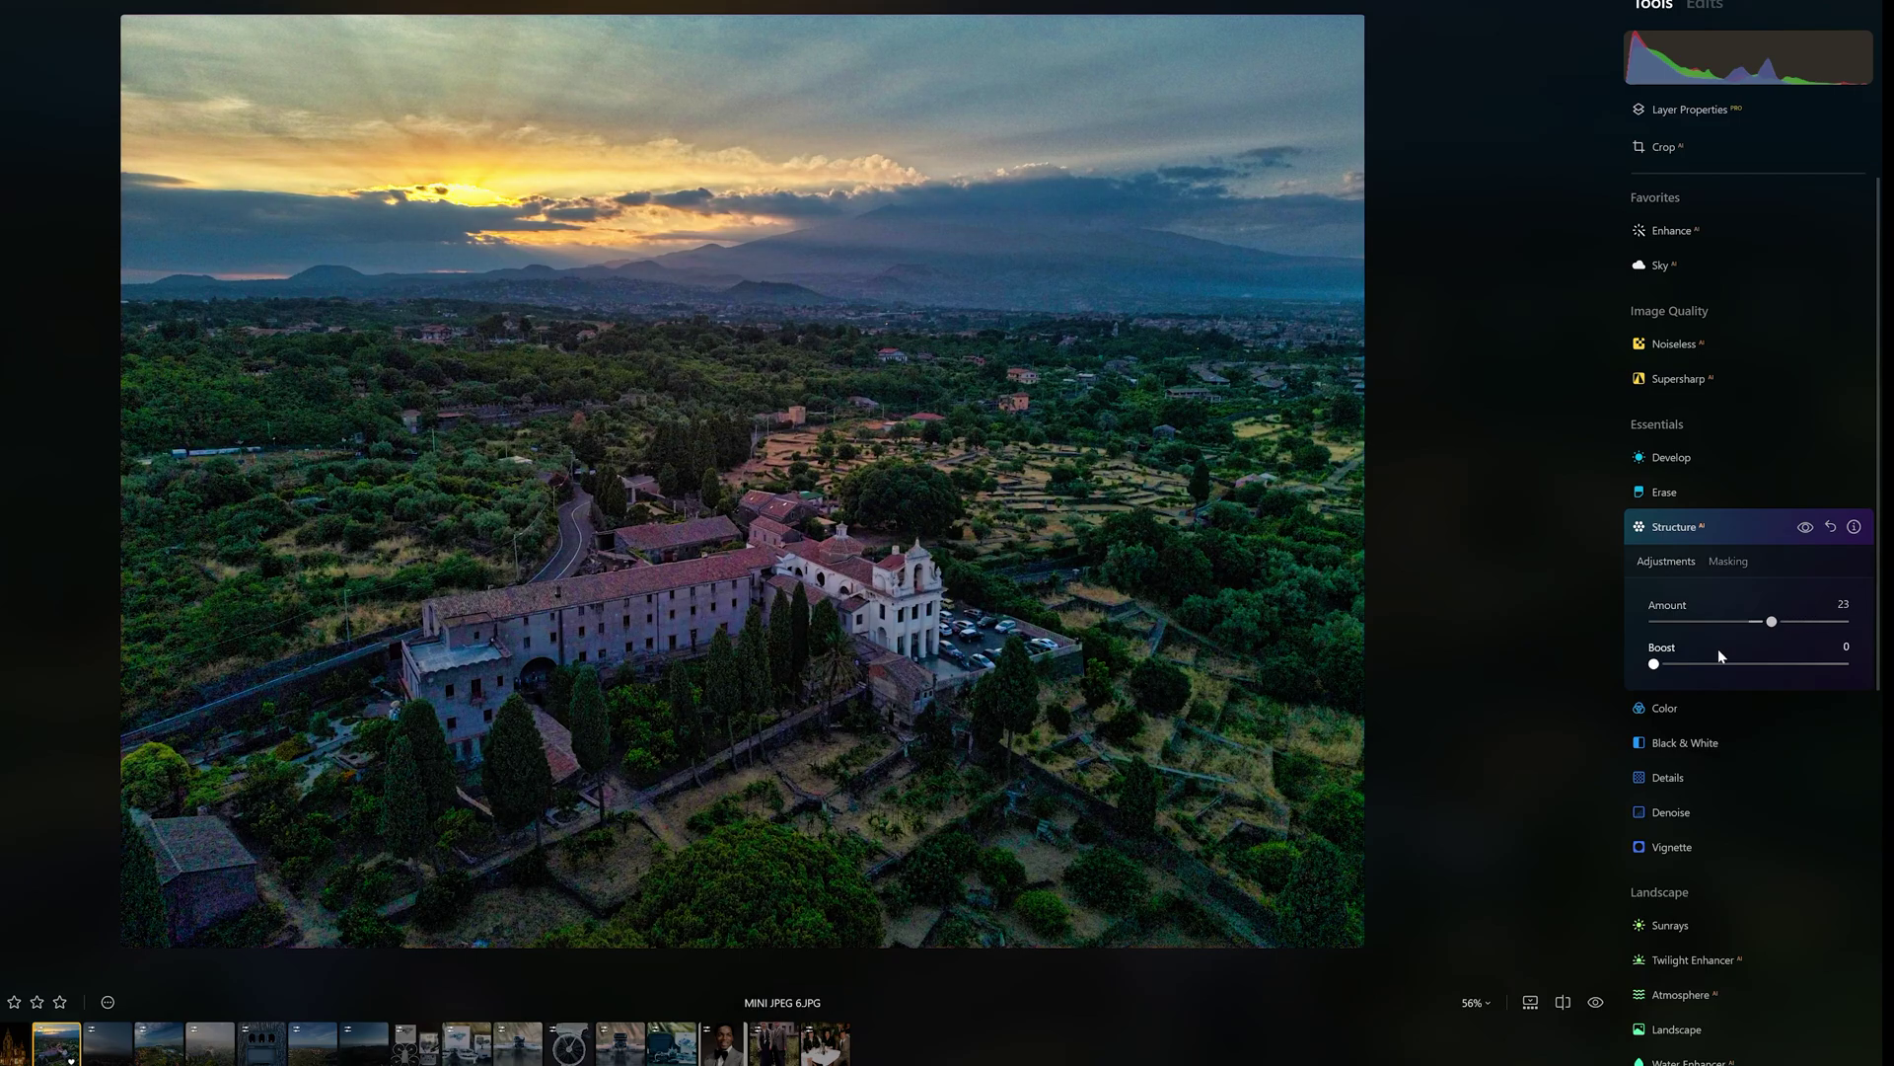
drag(1658, 668, 1725, 664)
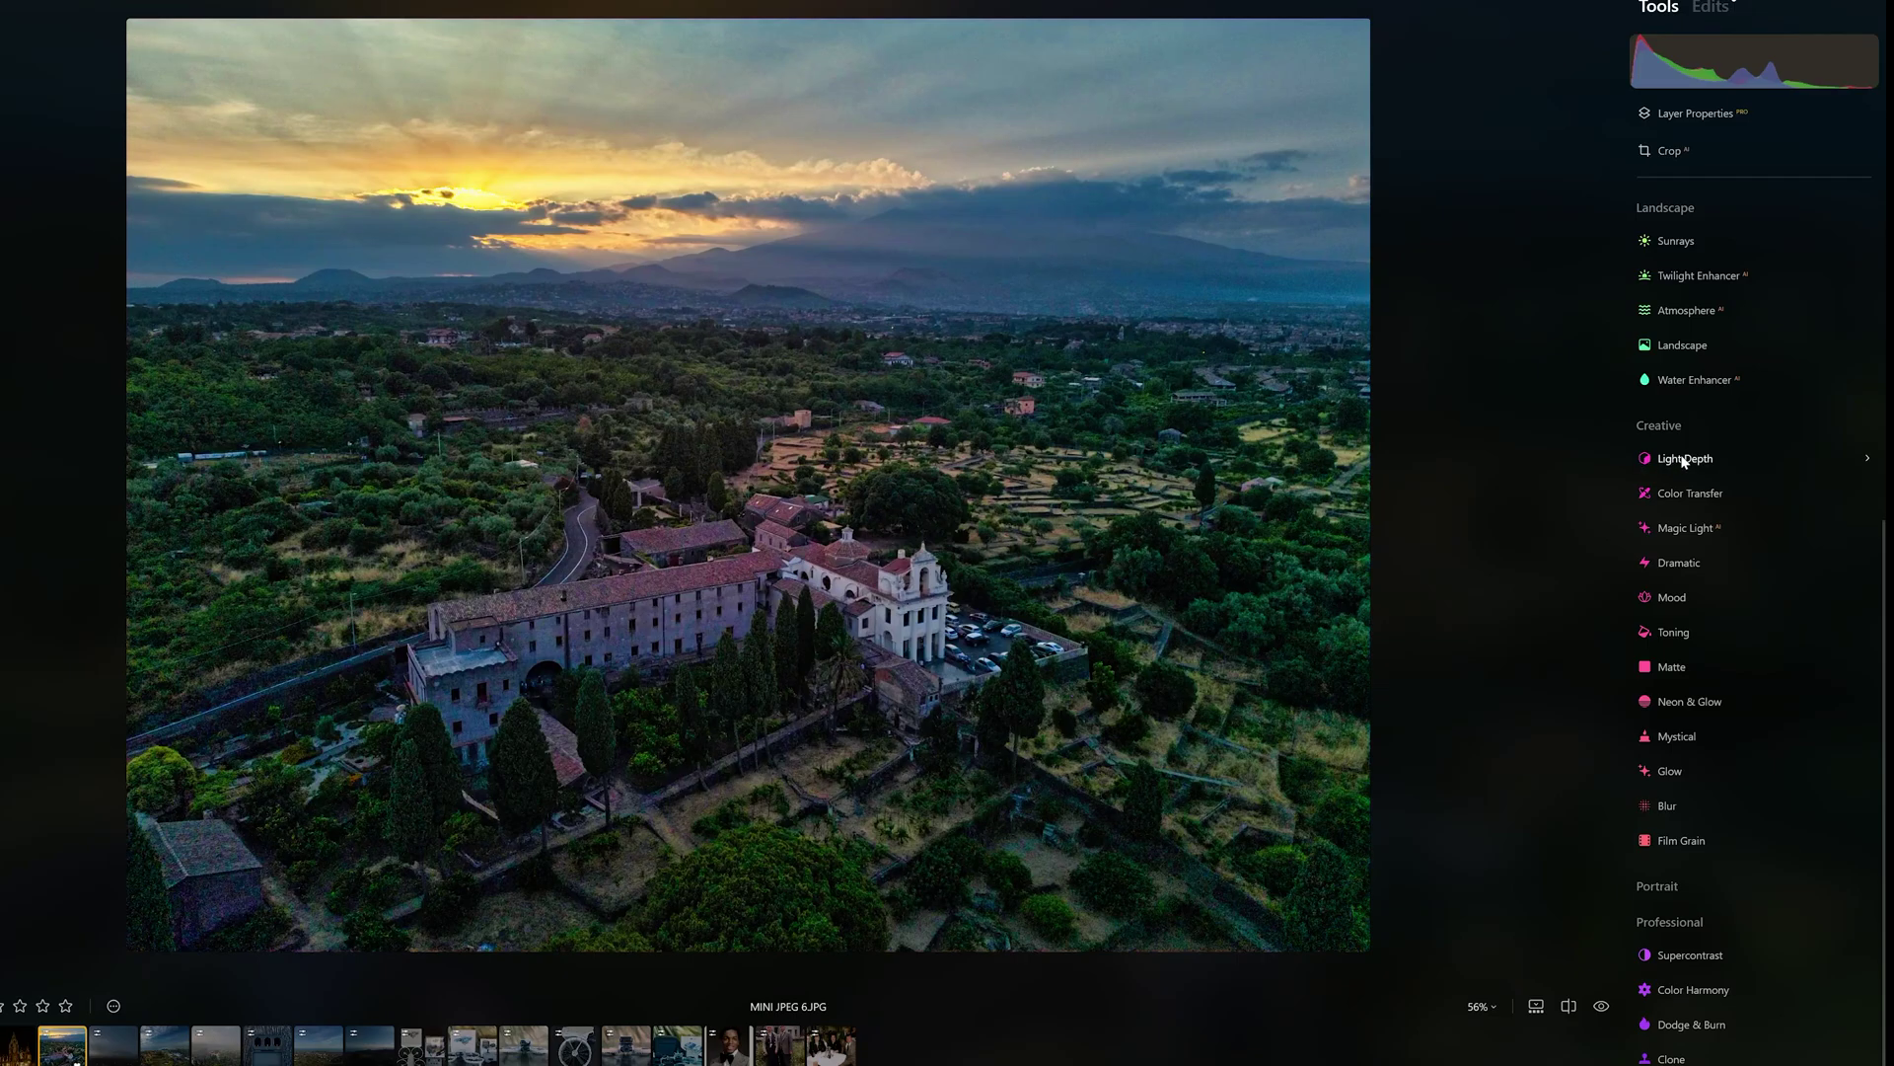
click(1685, 459)
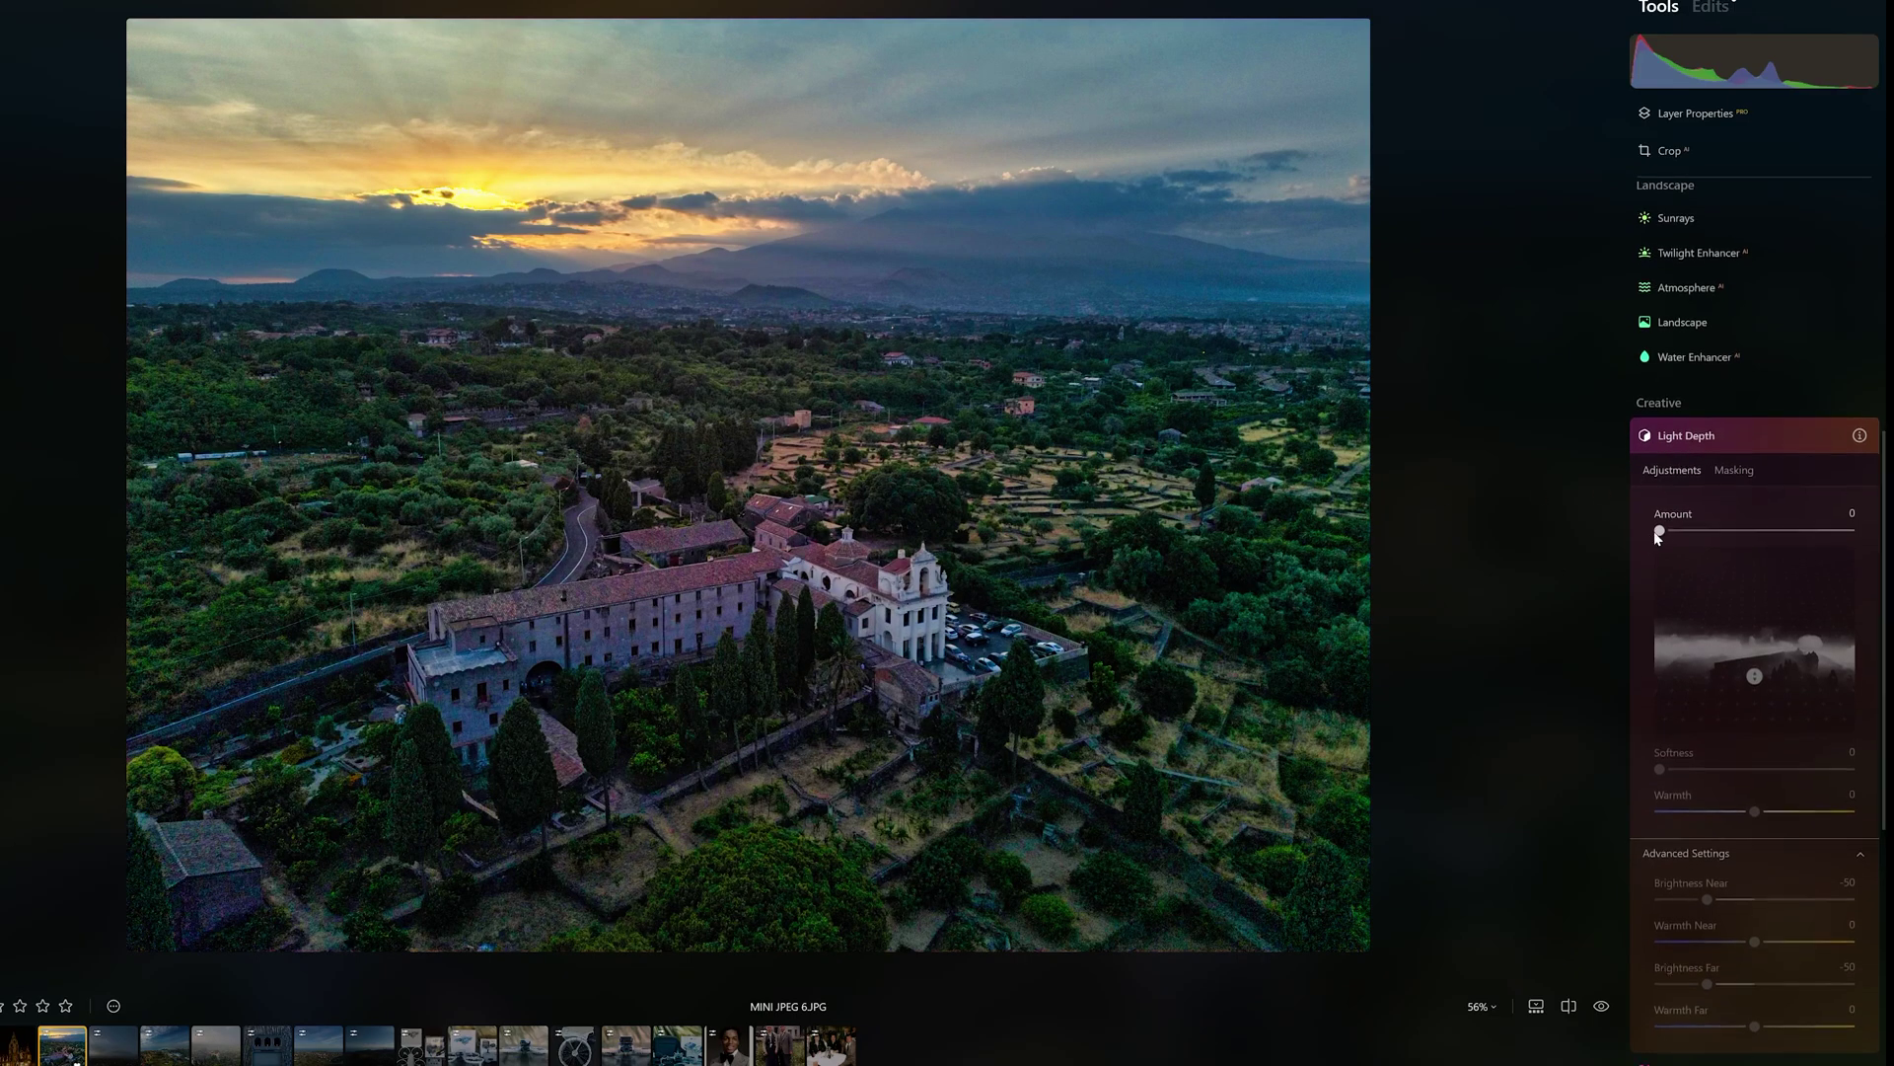
Set Light Depth Amount 56, Softness 64, Brightness Near -14 and Brightness Far -85
drag(1659, 530, 1767, 533)
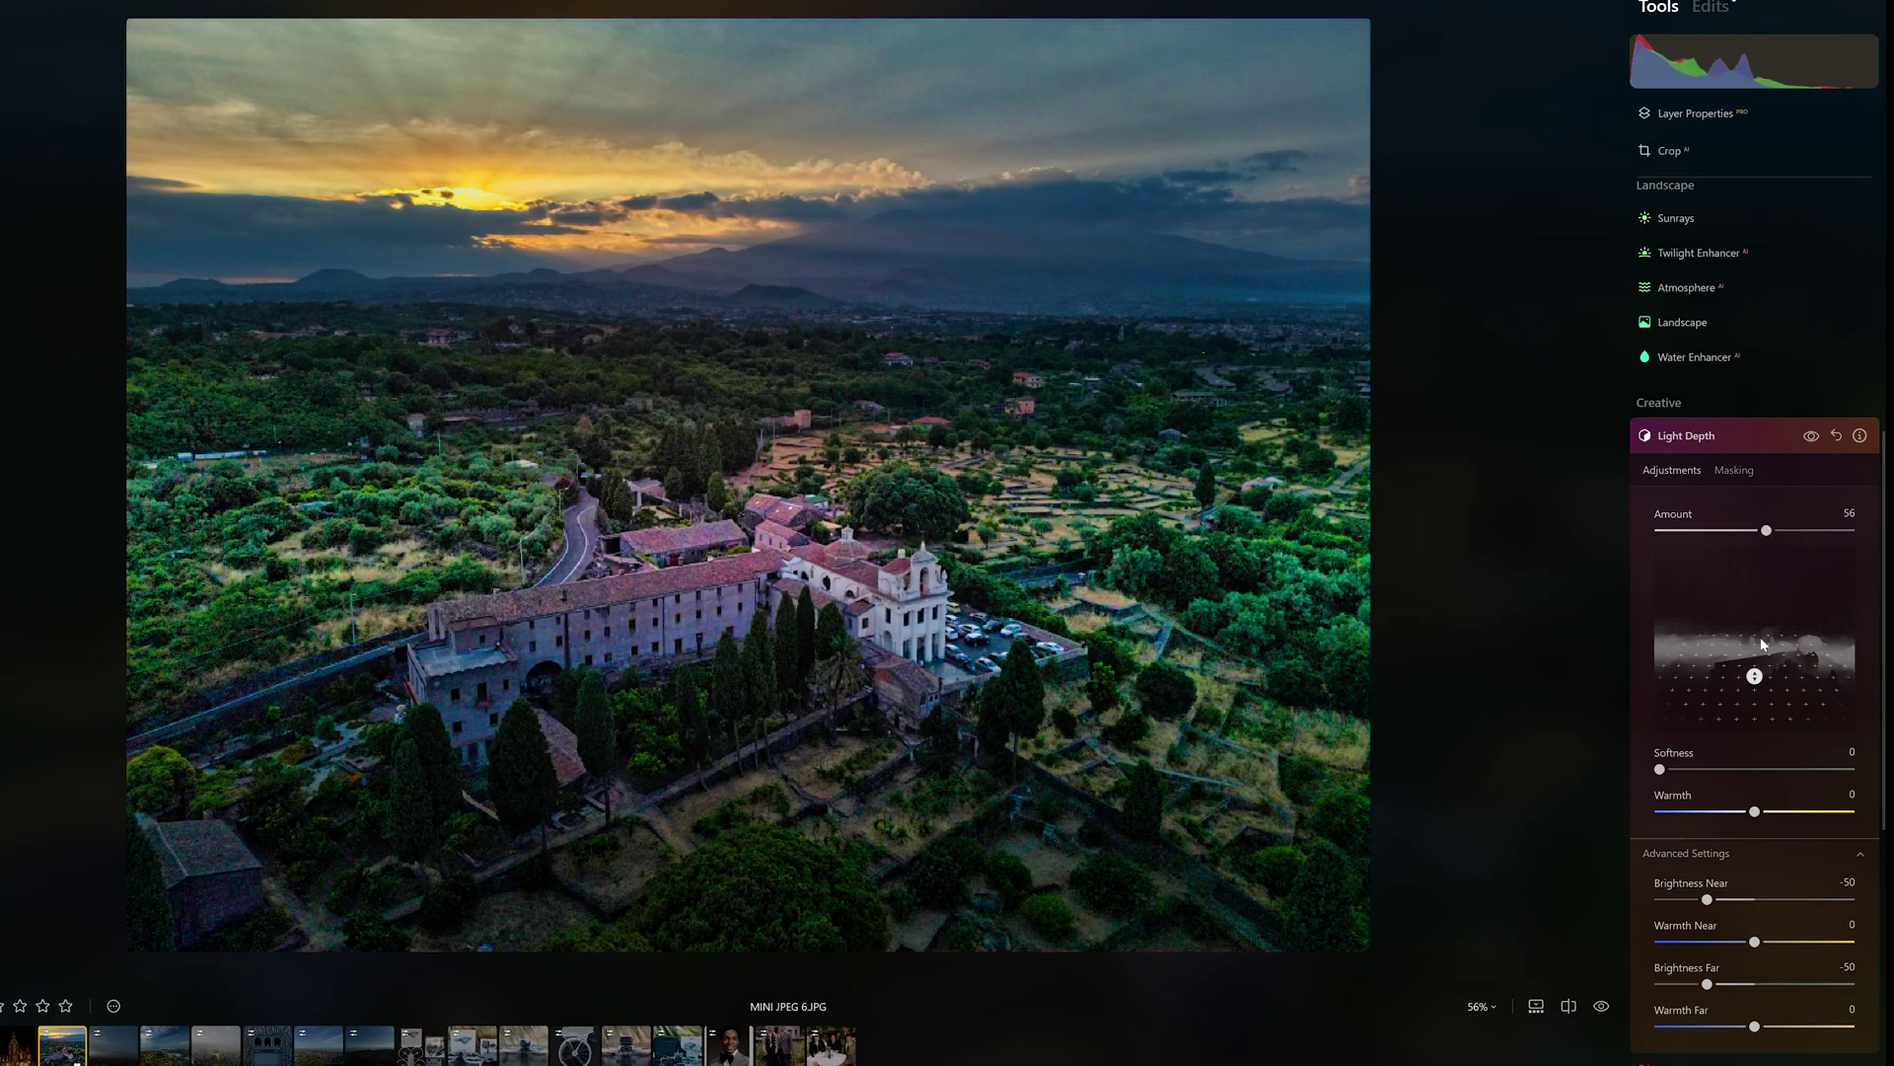
drag(1663, 768, 1784, 754)
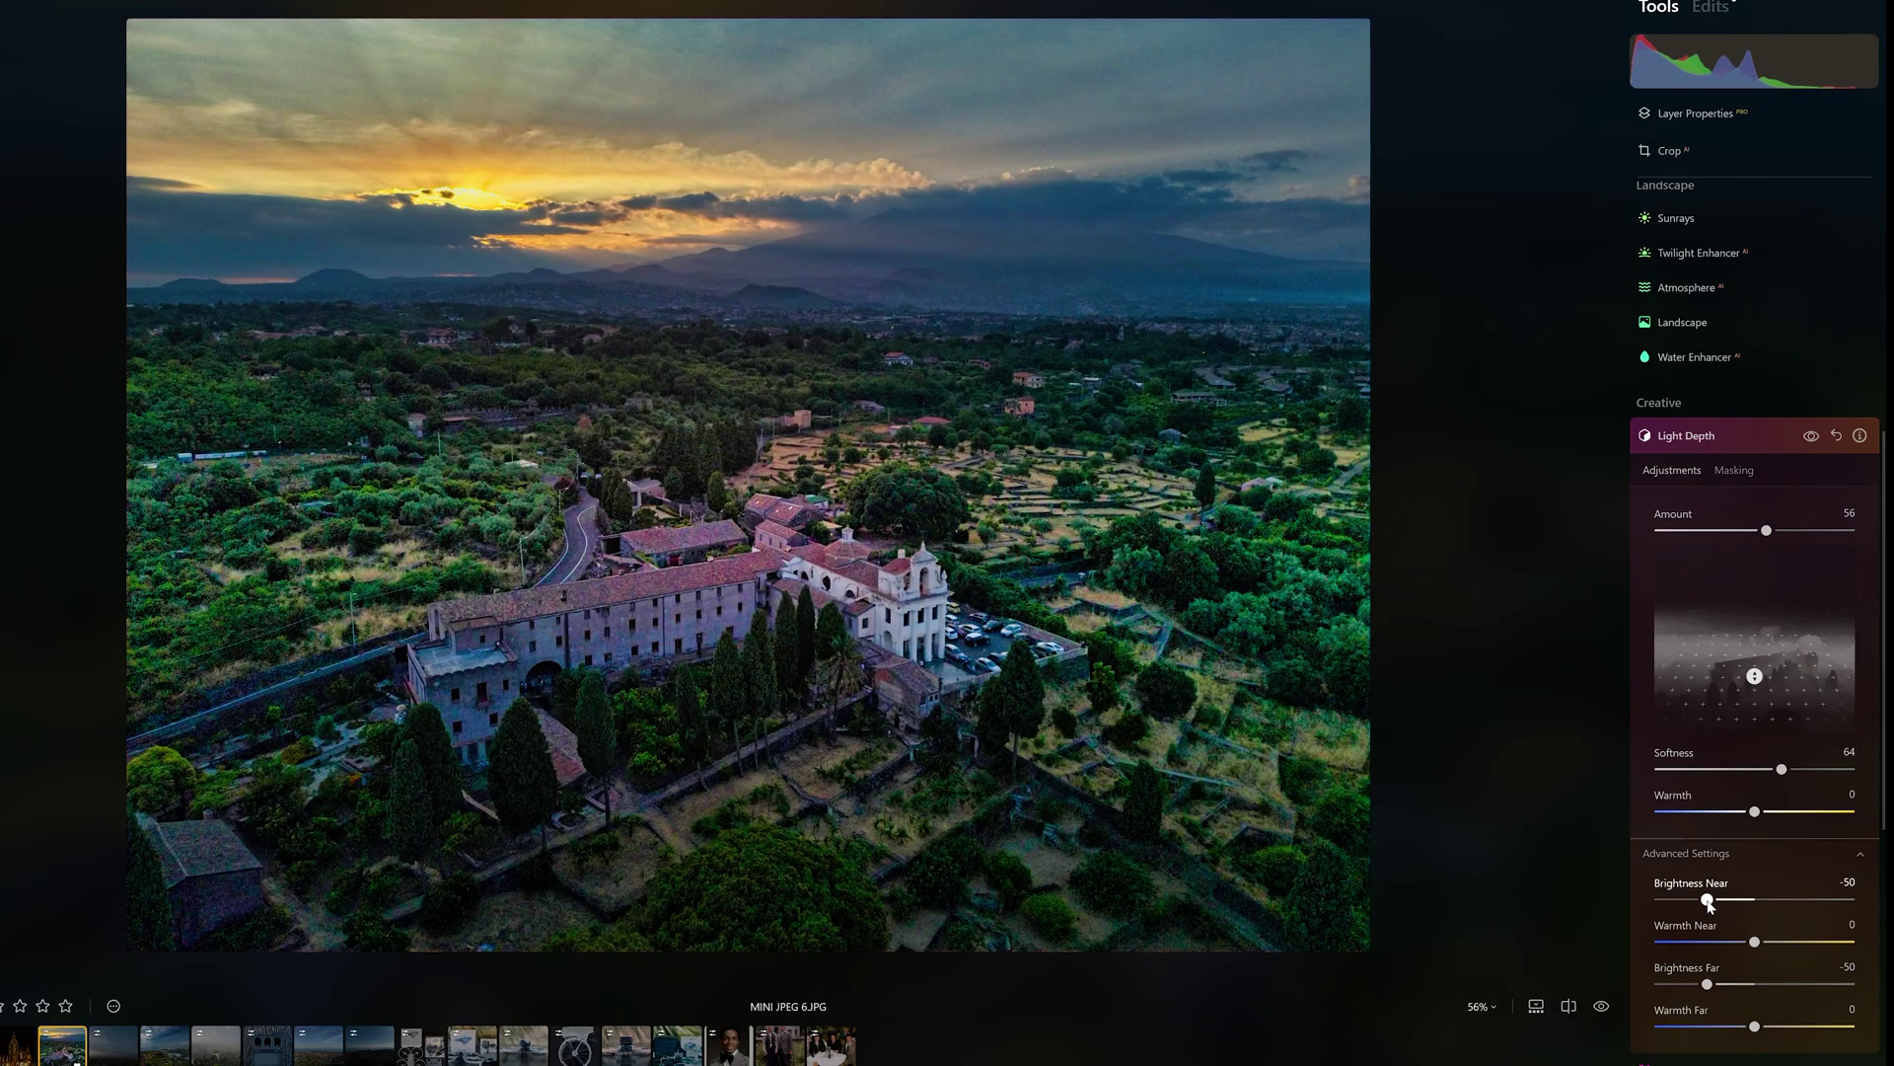
mouse_move(1708, 899)
mouse_down()
mouse_move(1776, 895)
mouse_move(1743, 899)
mouse_up()
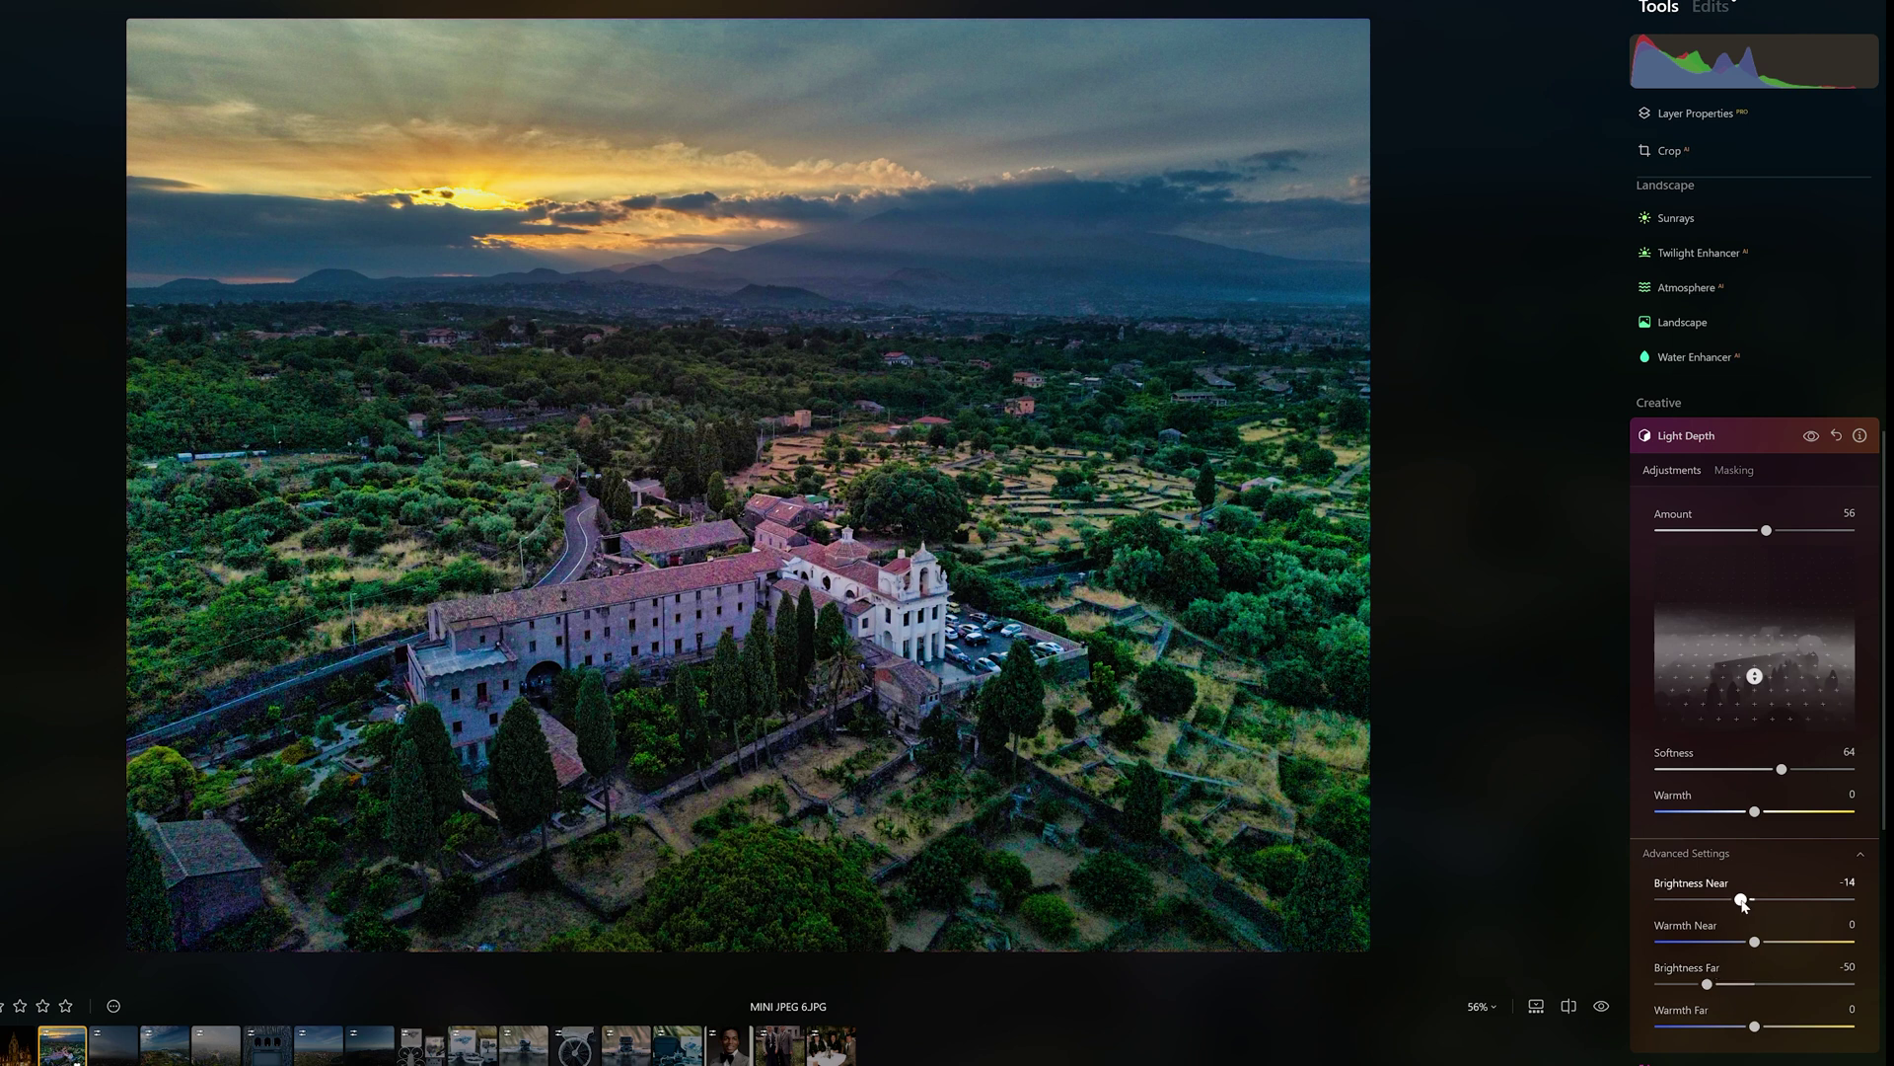
drag(1707, 984, 1677, 982)
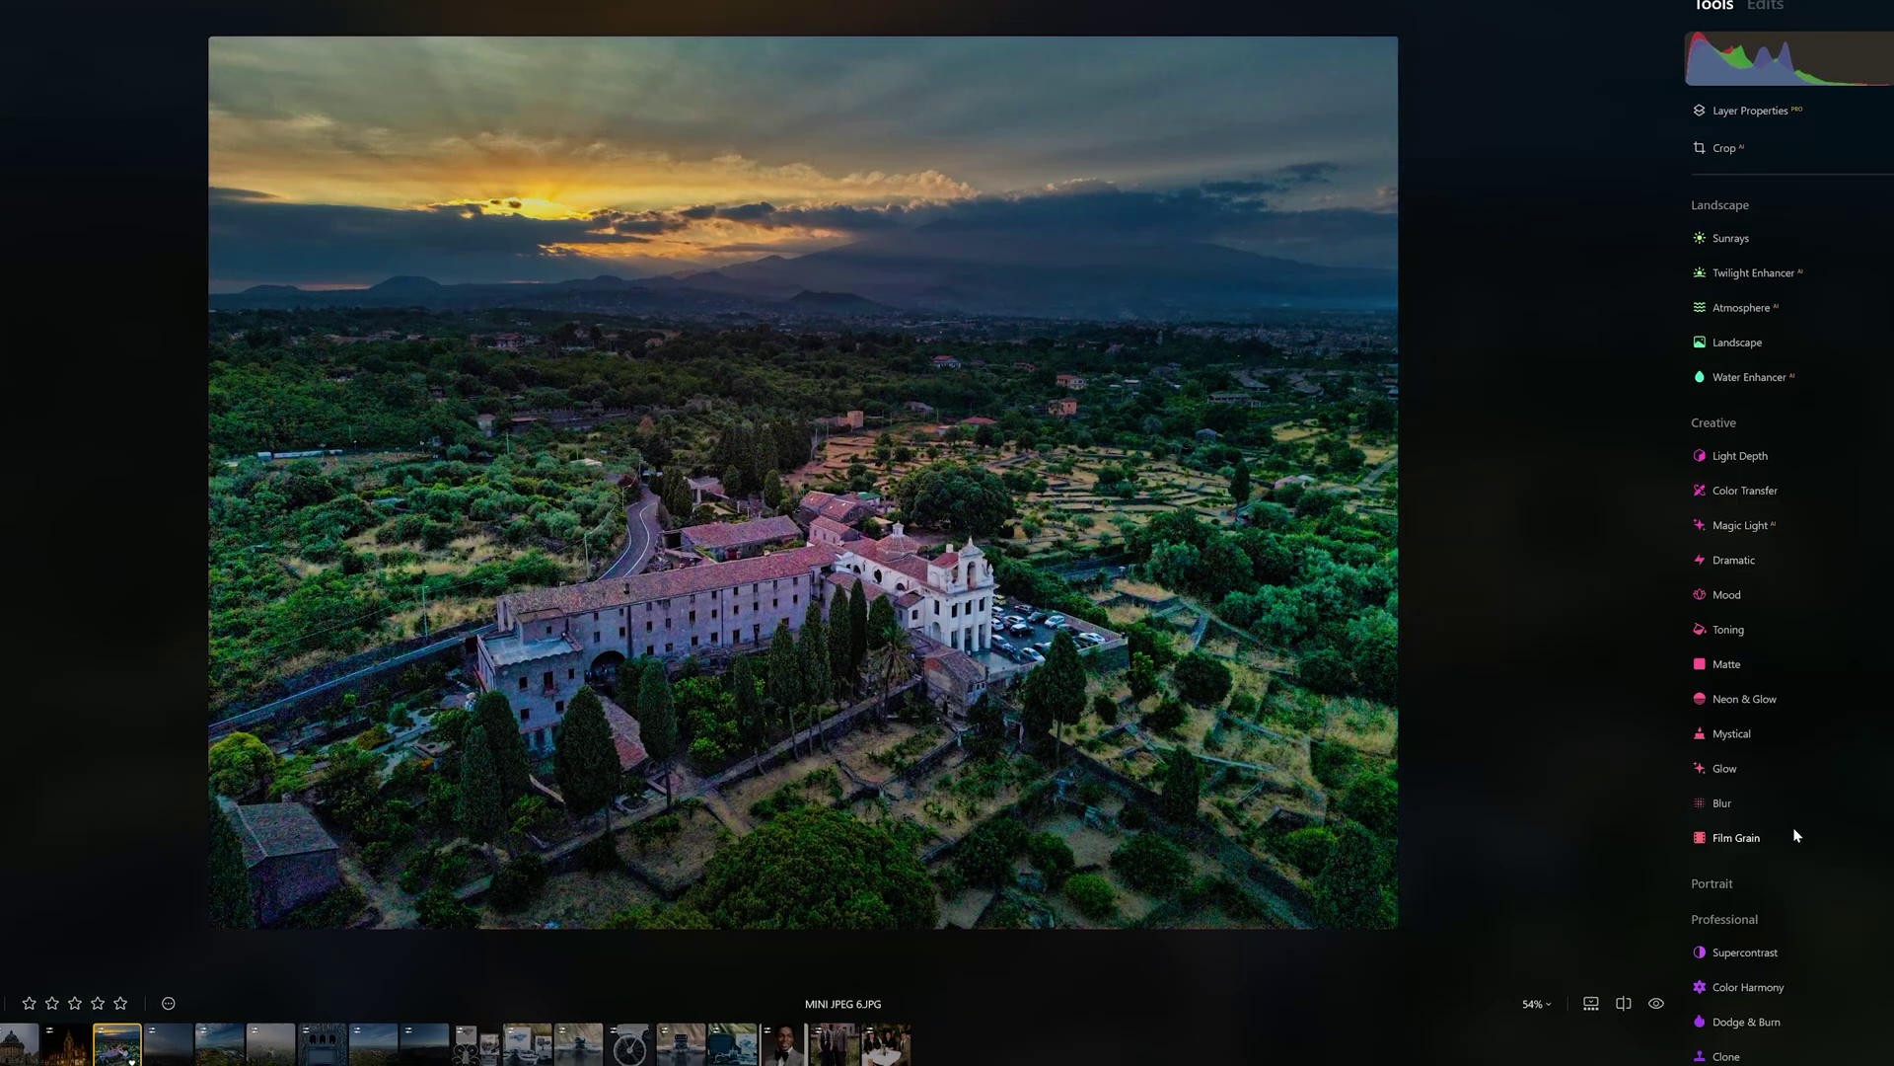
click(1737, 829)
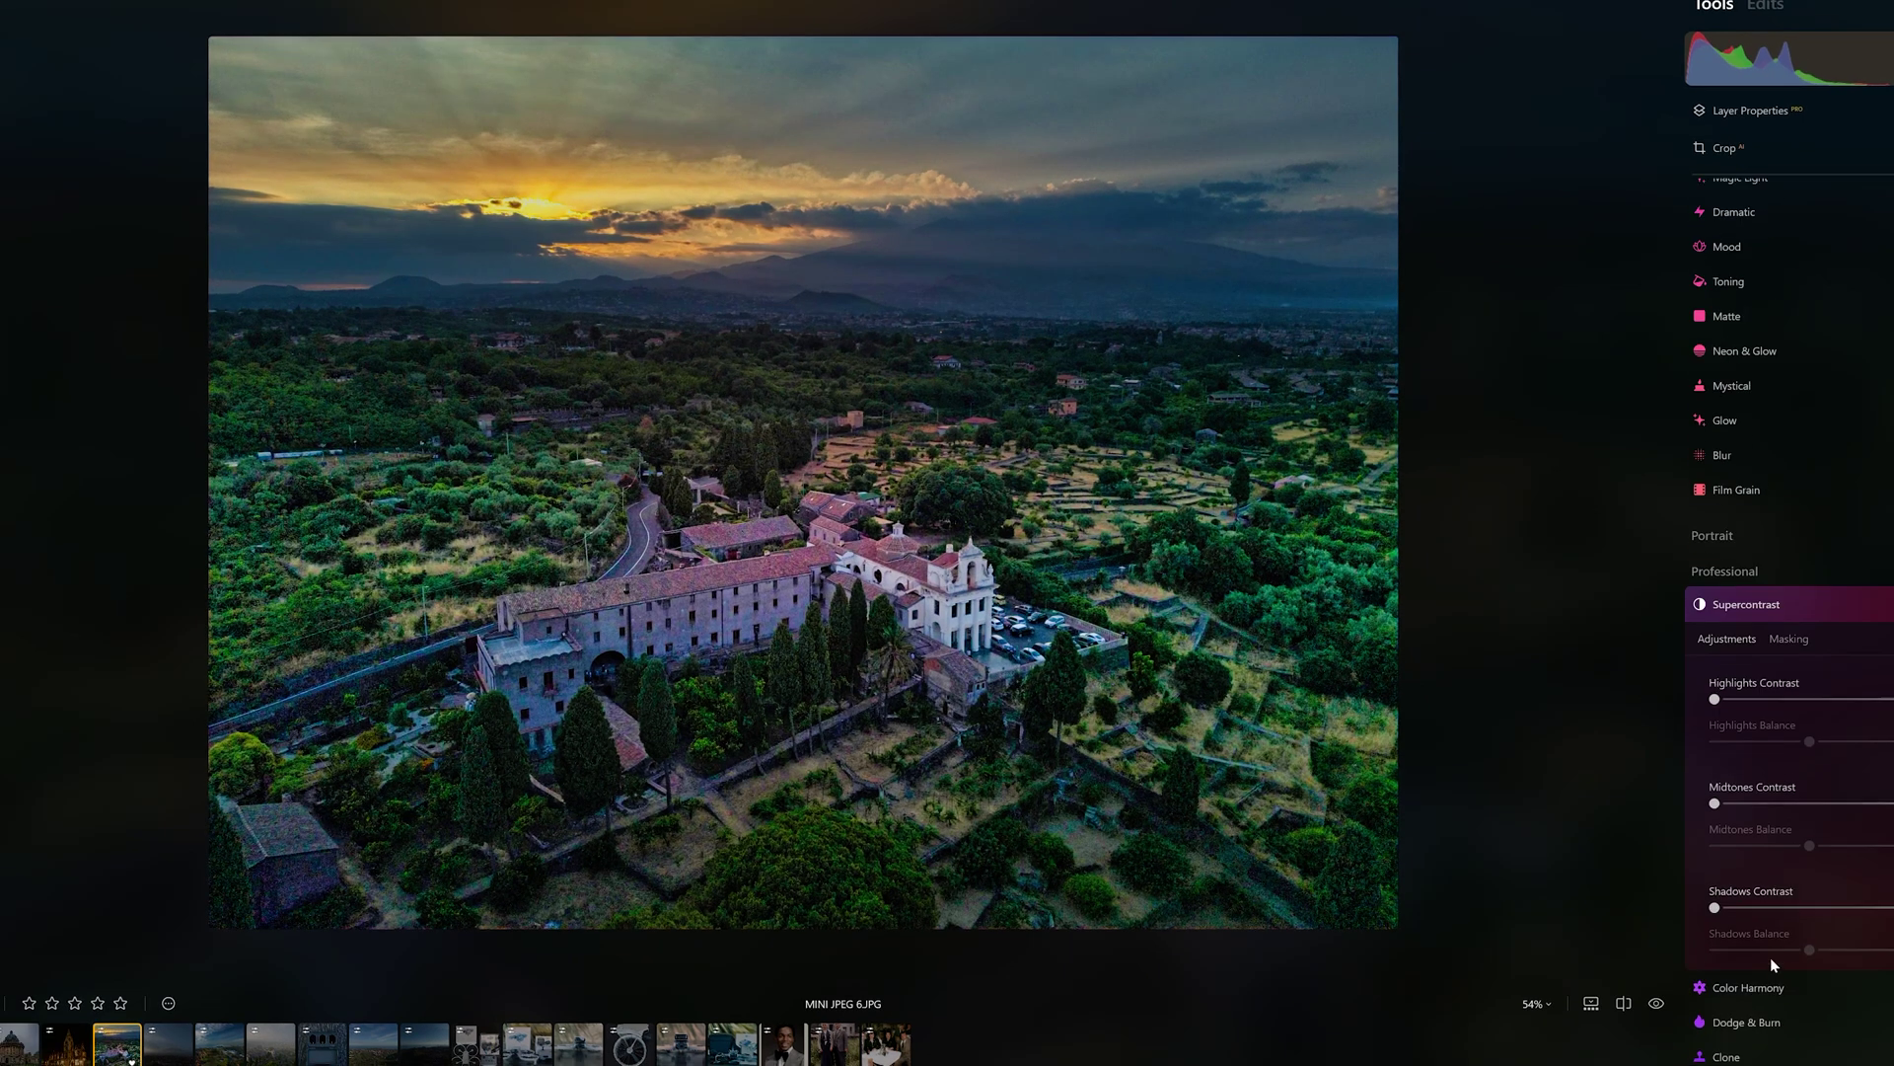
Set Supercontrast Highlights 33/27, Midtones 43/-3 and Shadows 31/12
drag(1760, 694, 1835, 736)
drag(1716, 797, 1807, 840)
drag(1715, 901, 1821, 933)
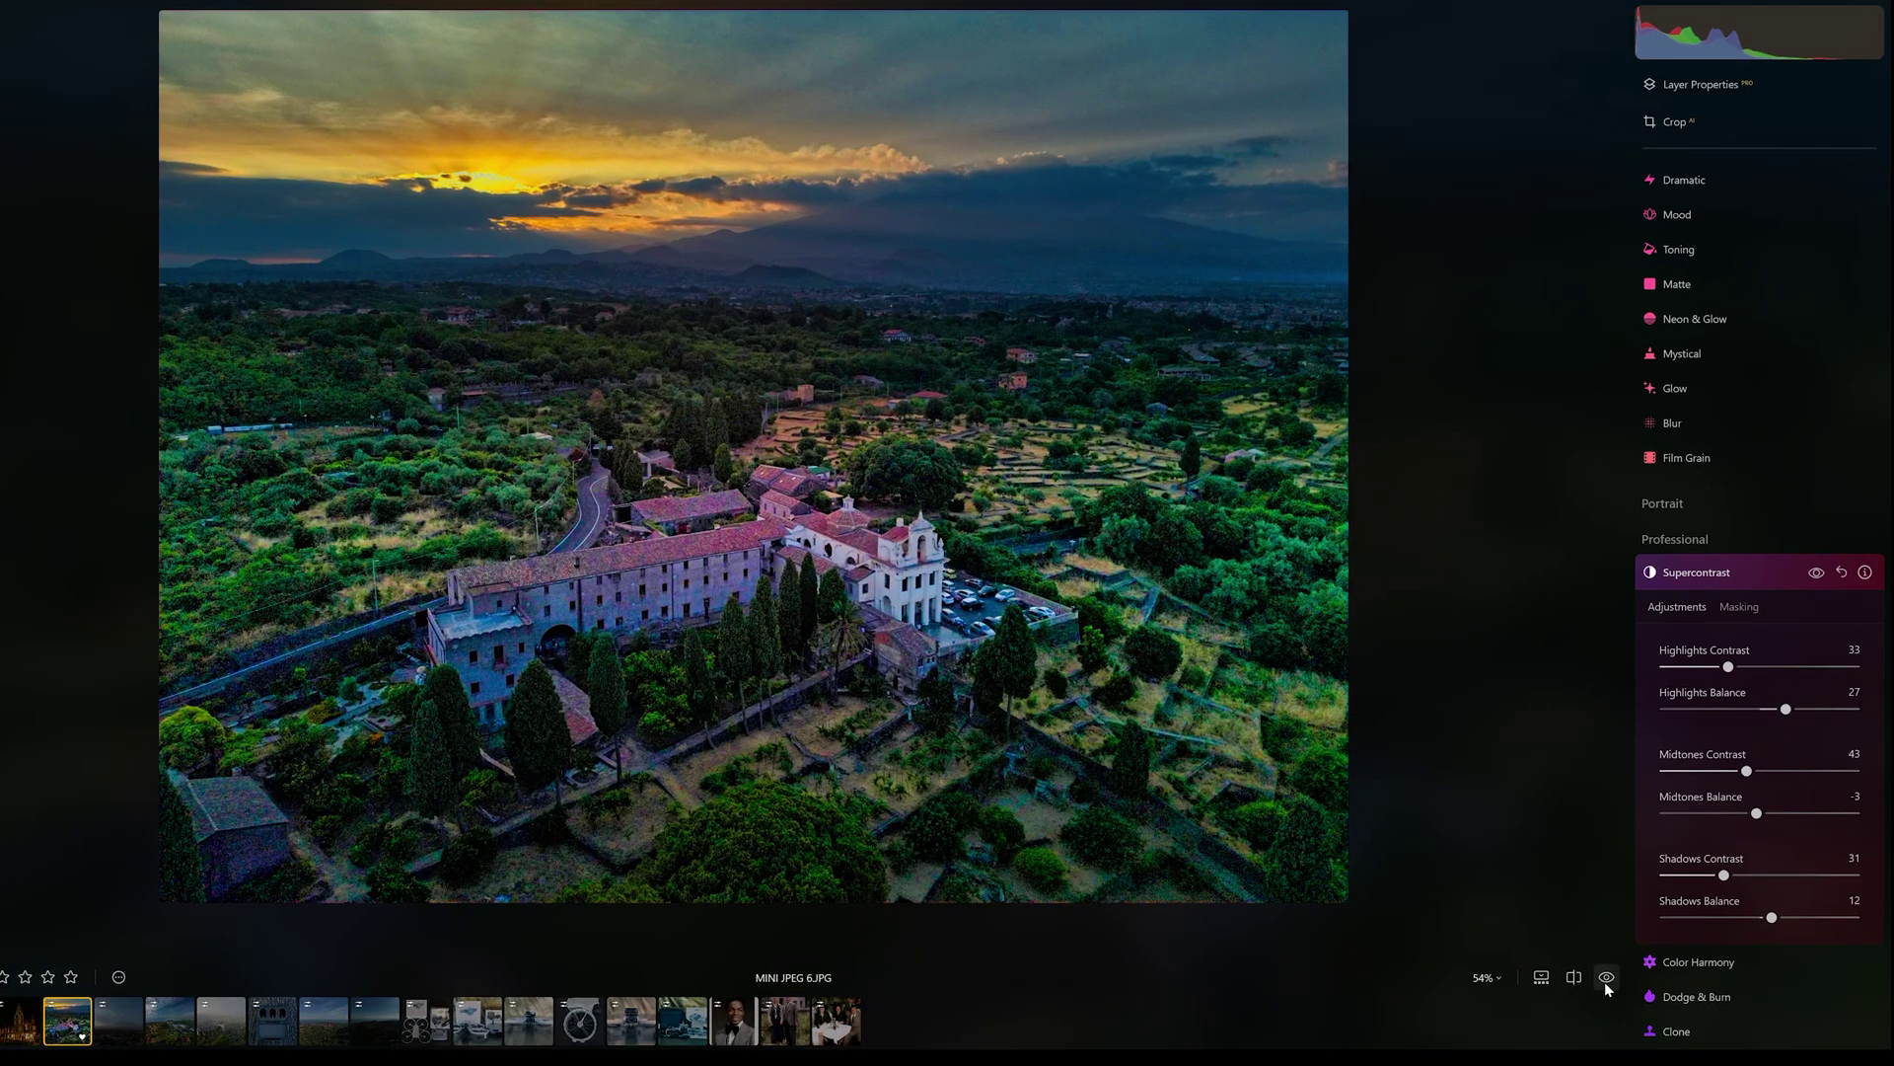
Check the monastery edit against the original, then view a before/after split with the divider moved left
click(1606, 979)
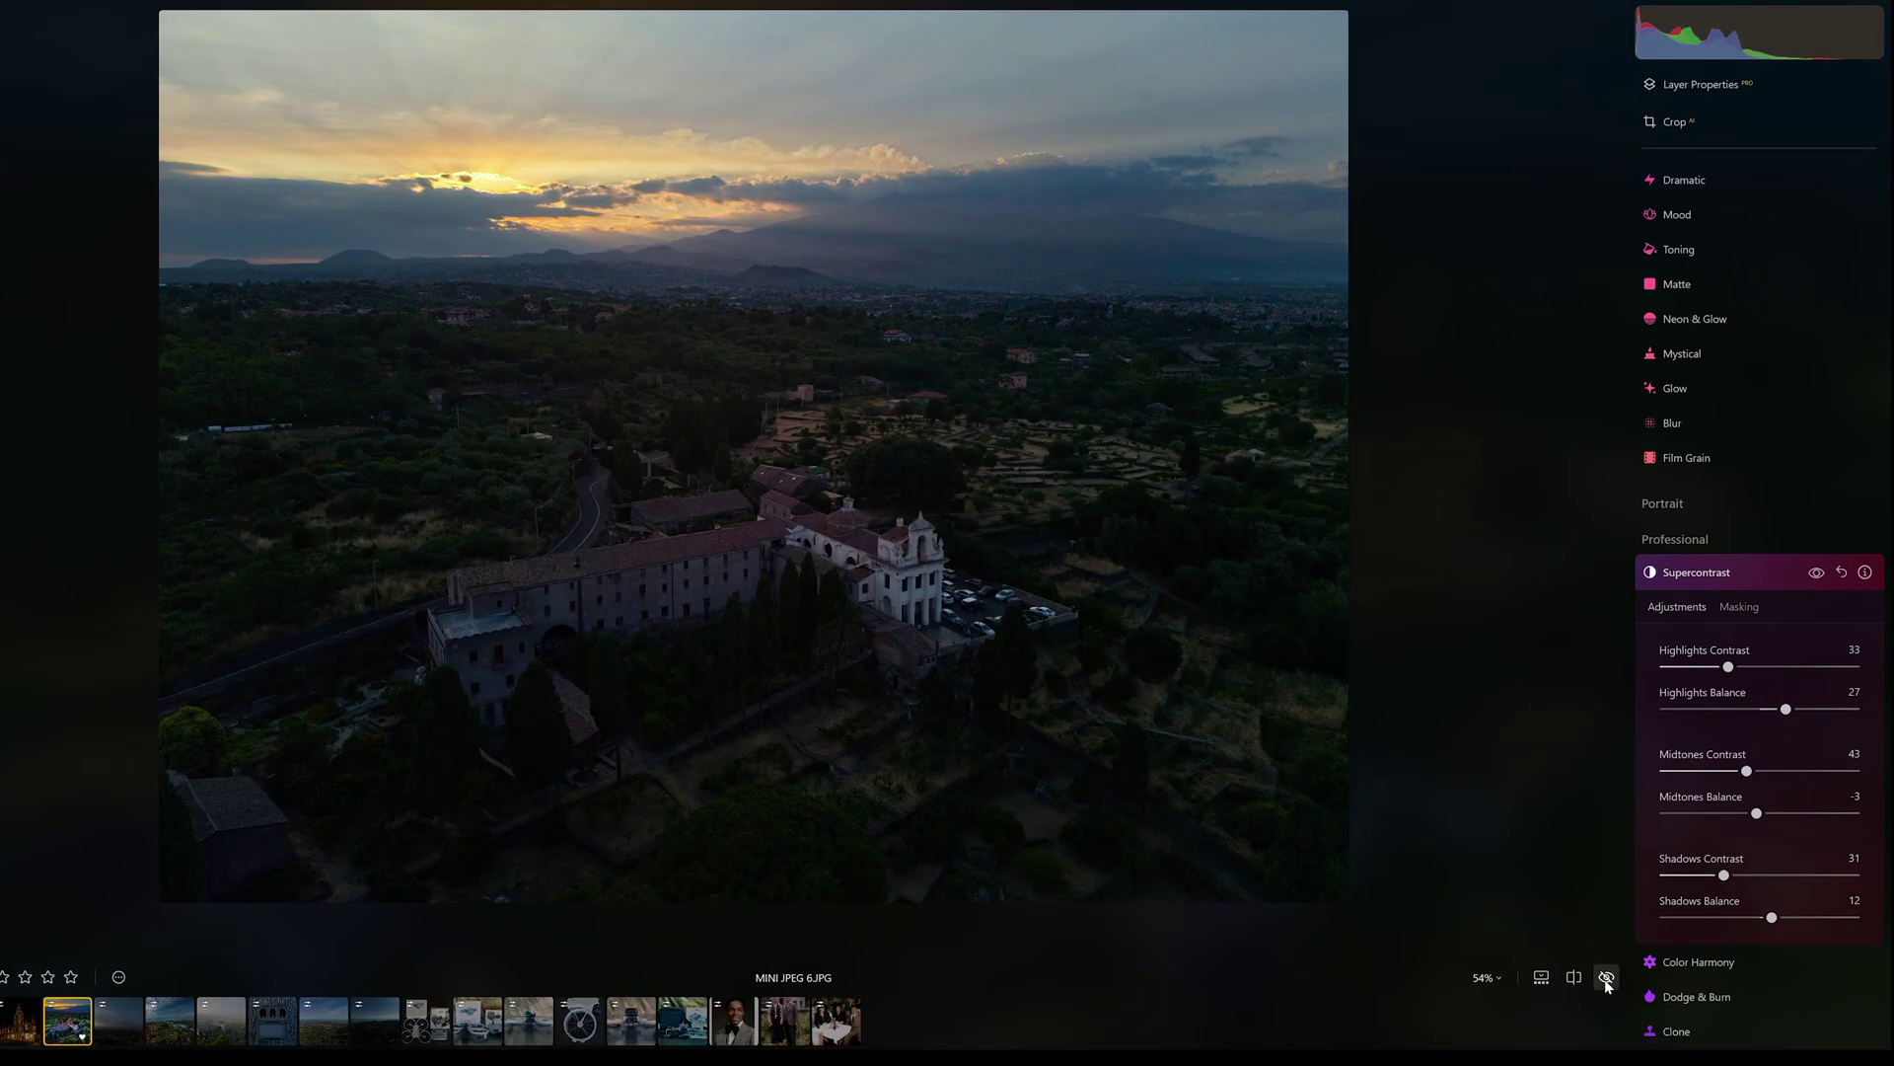
click(1606, 979)
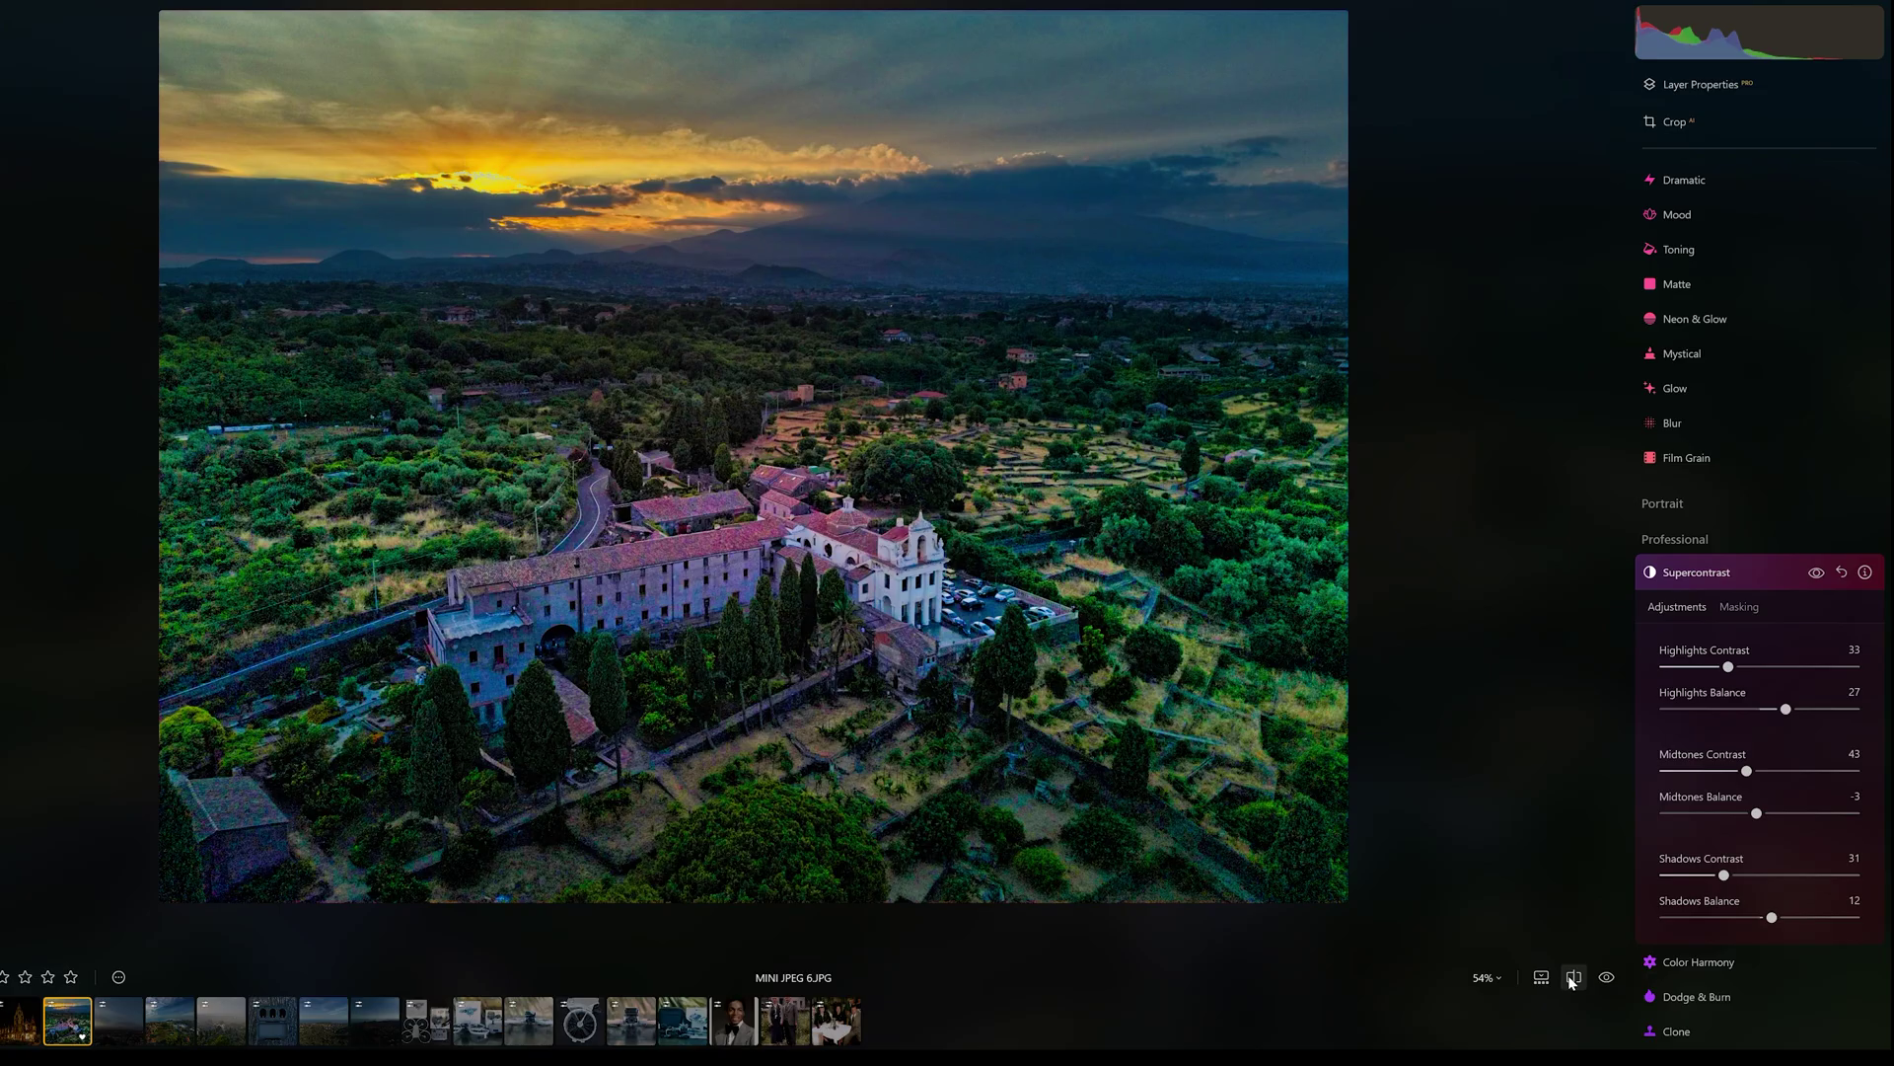
click(1574, 978)
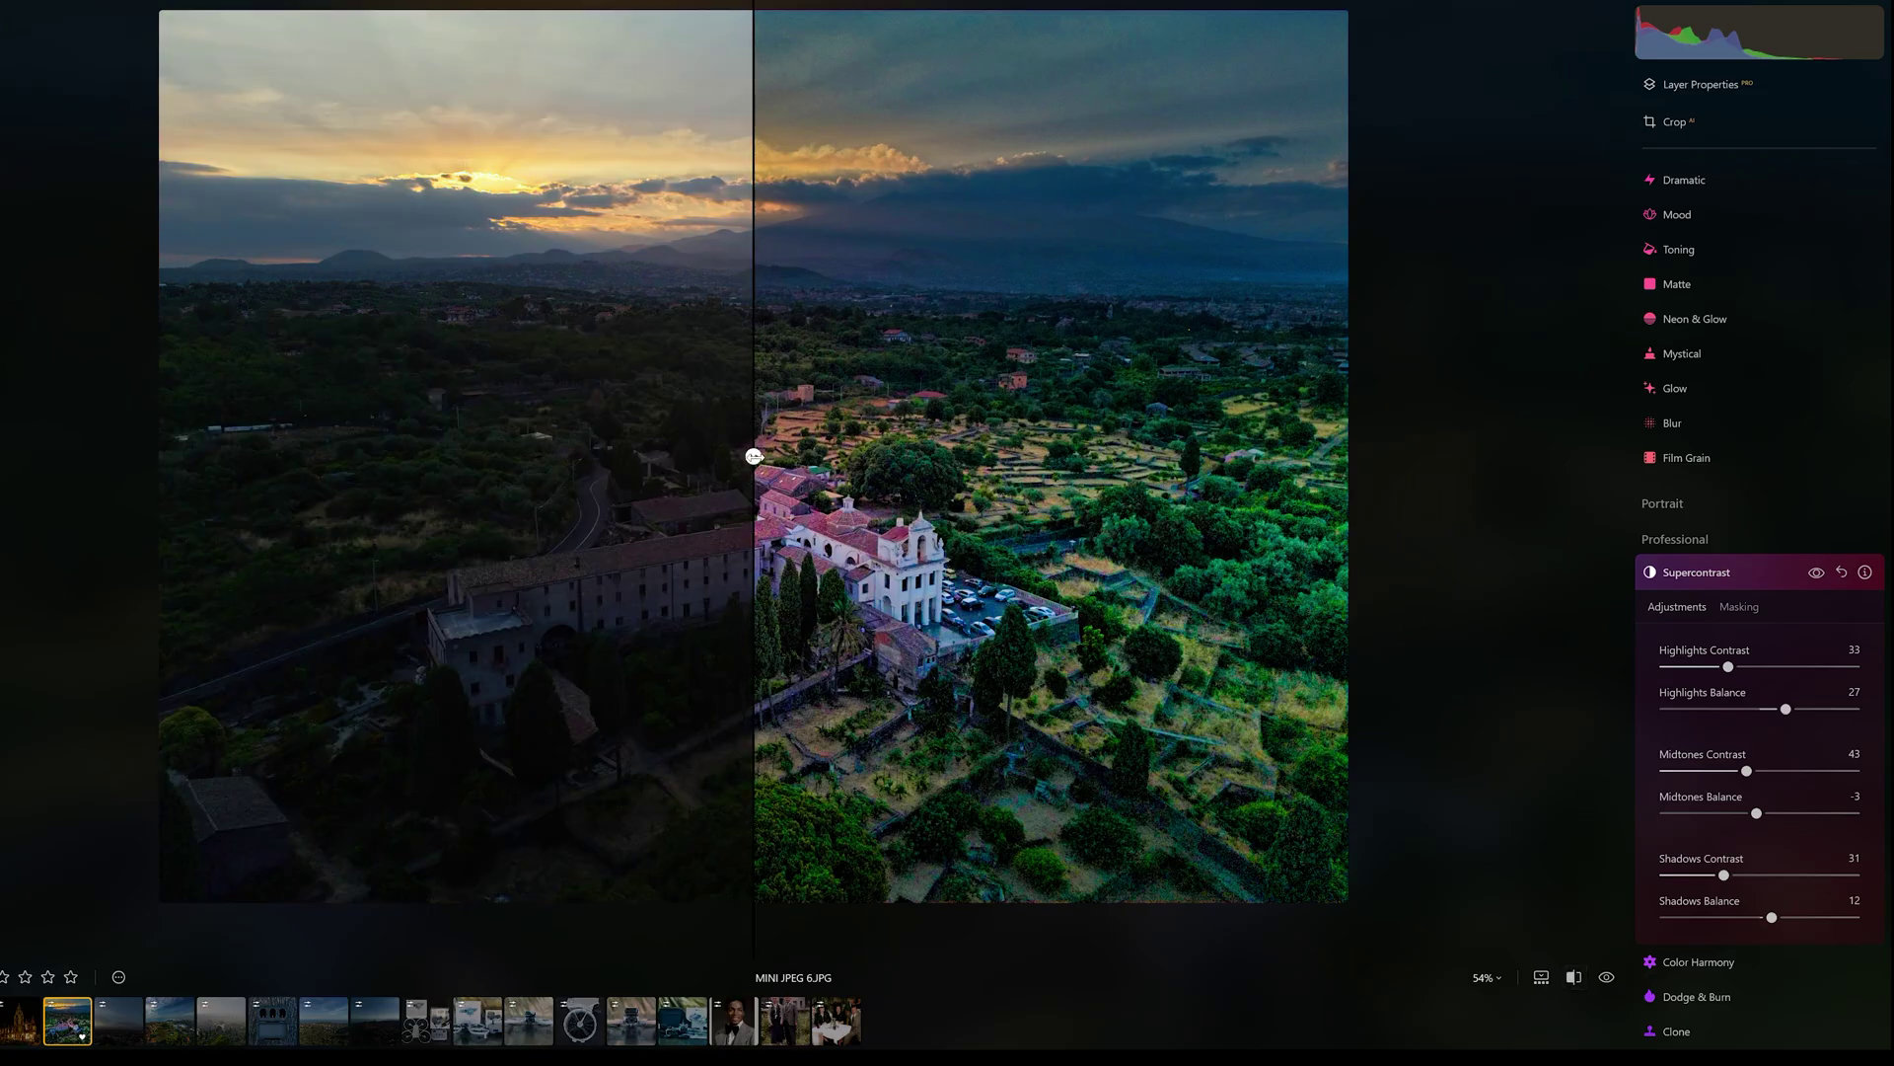
drag(754, 455, 386, 505)
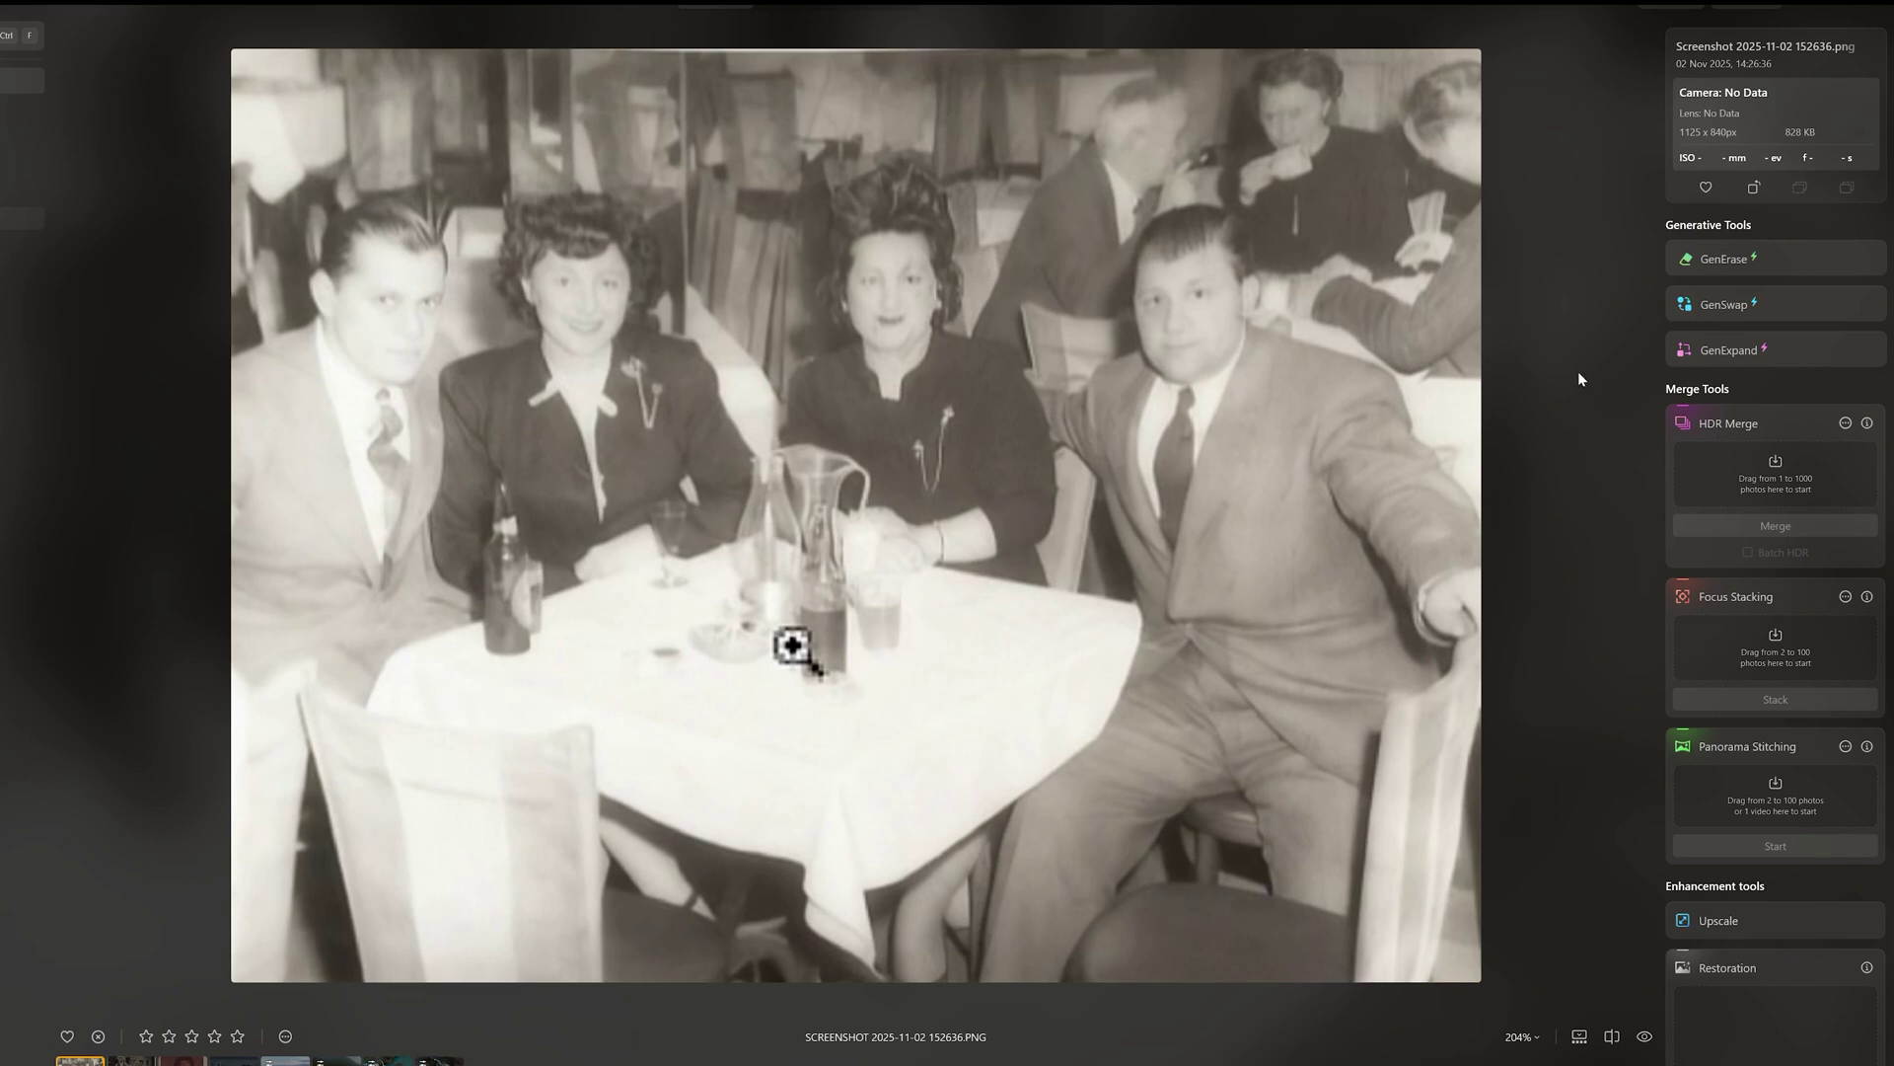
Advance two photos to the scratched bow-tie portrait, then return to the catalog grid
key(Right)
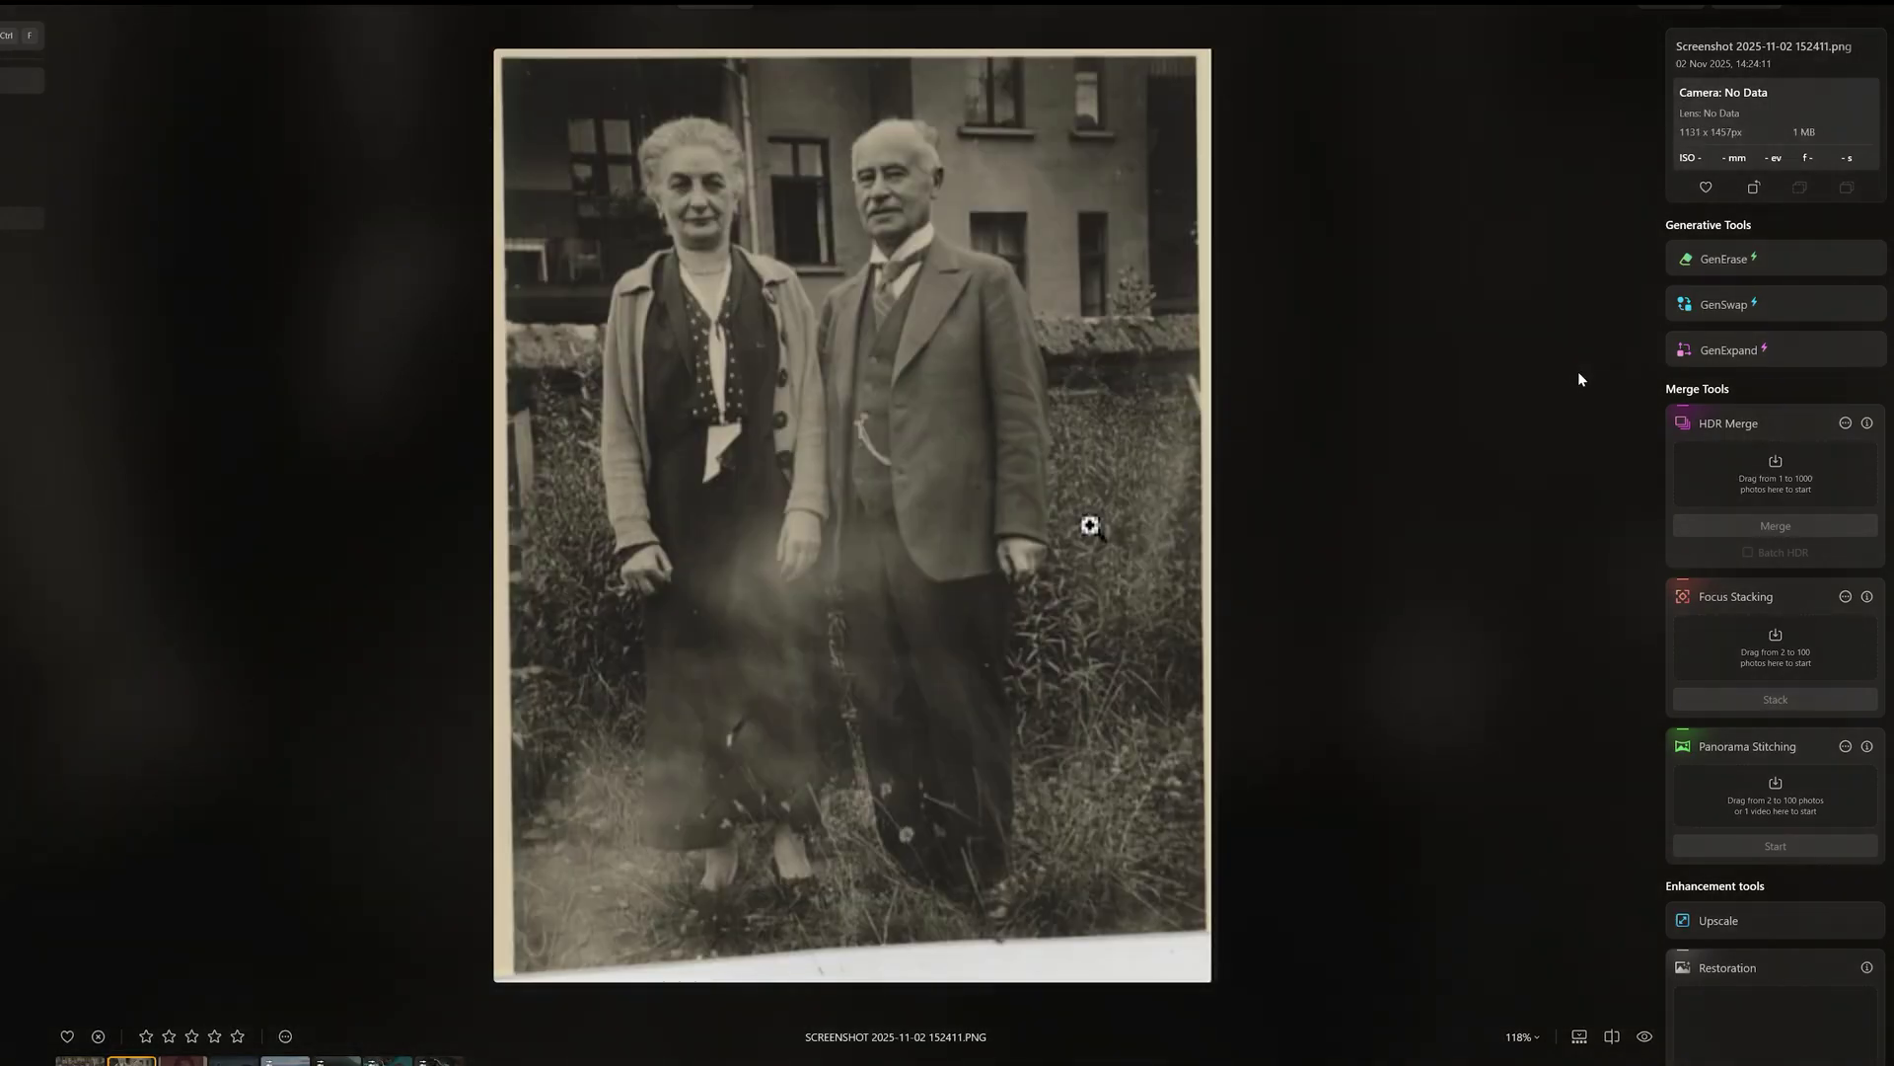
key(Right)
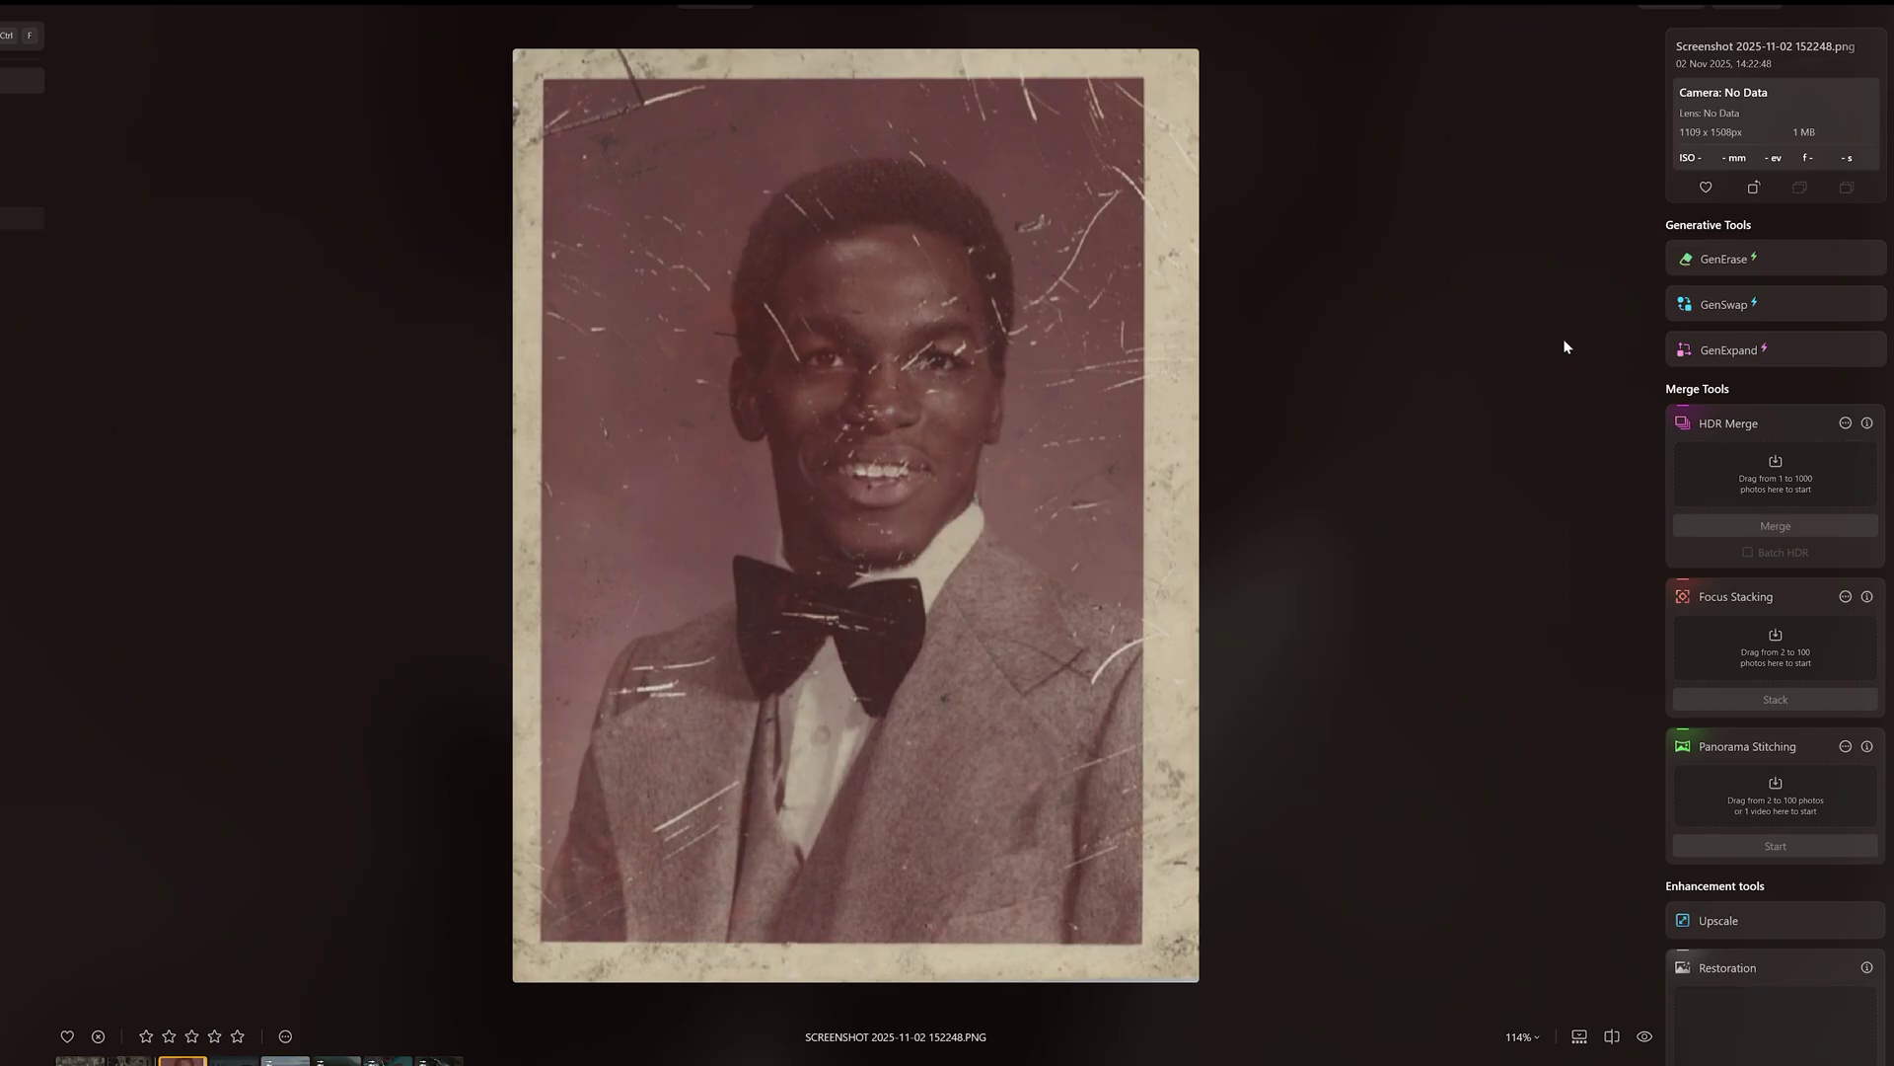
click(787, 4)
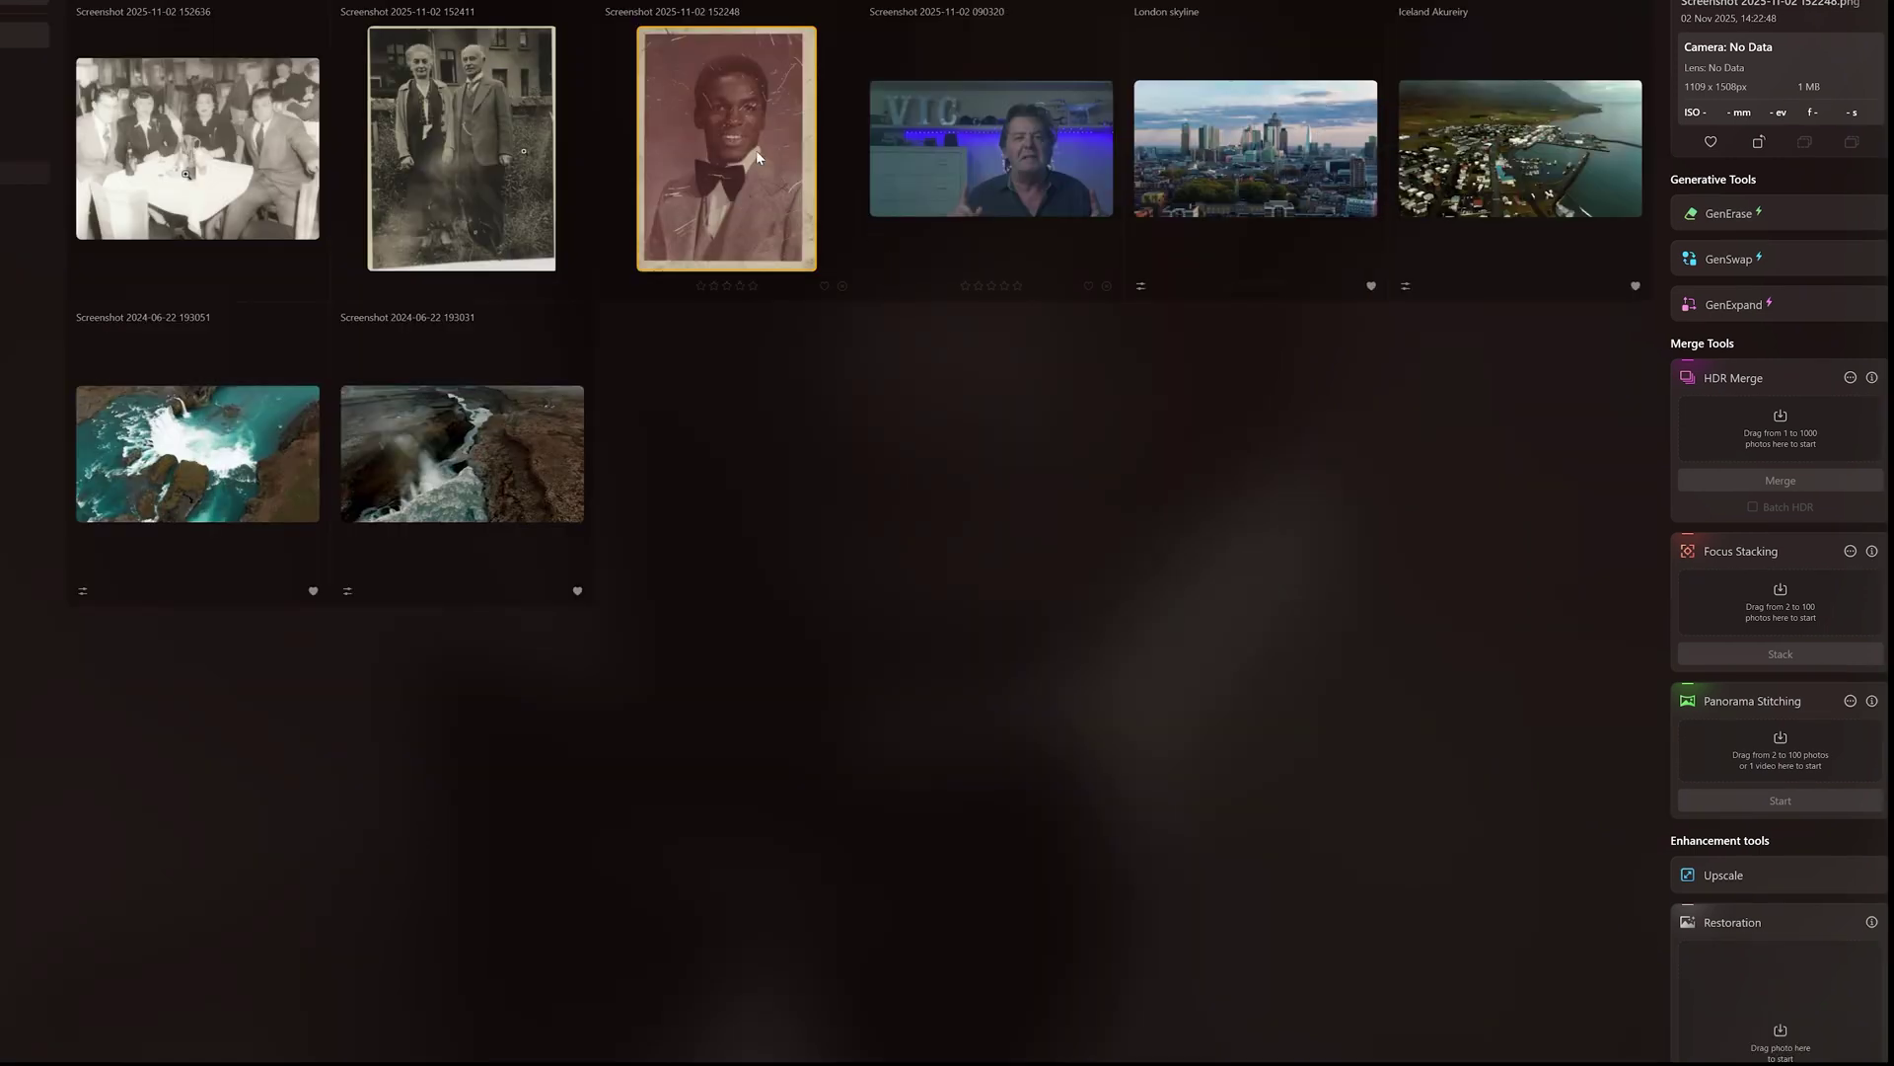
Drop the bow-tie portrait onto Restoration and run a Full restore
drag(740, 123, 1805, 958)
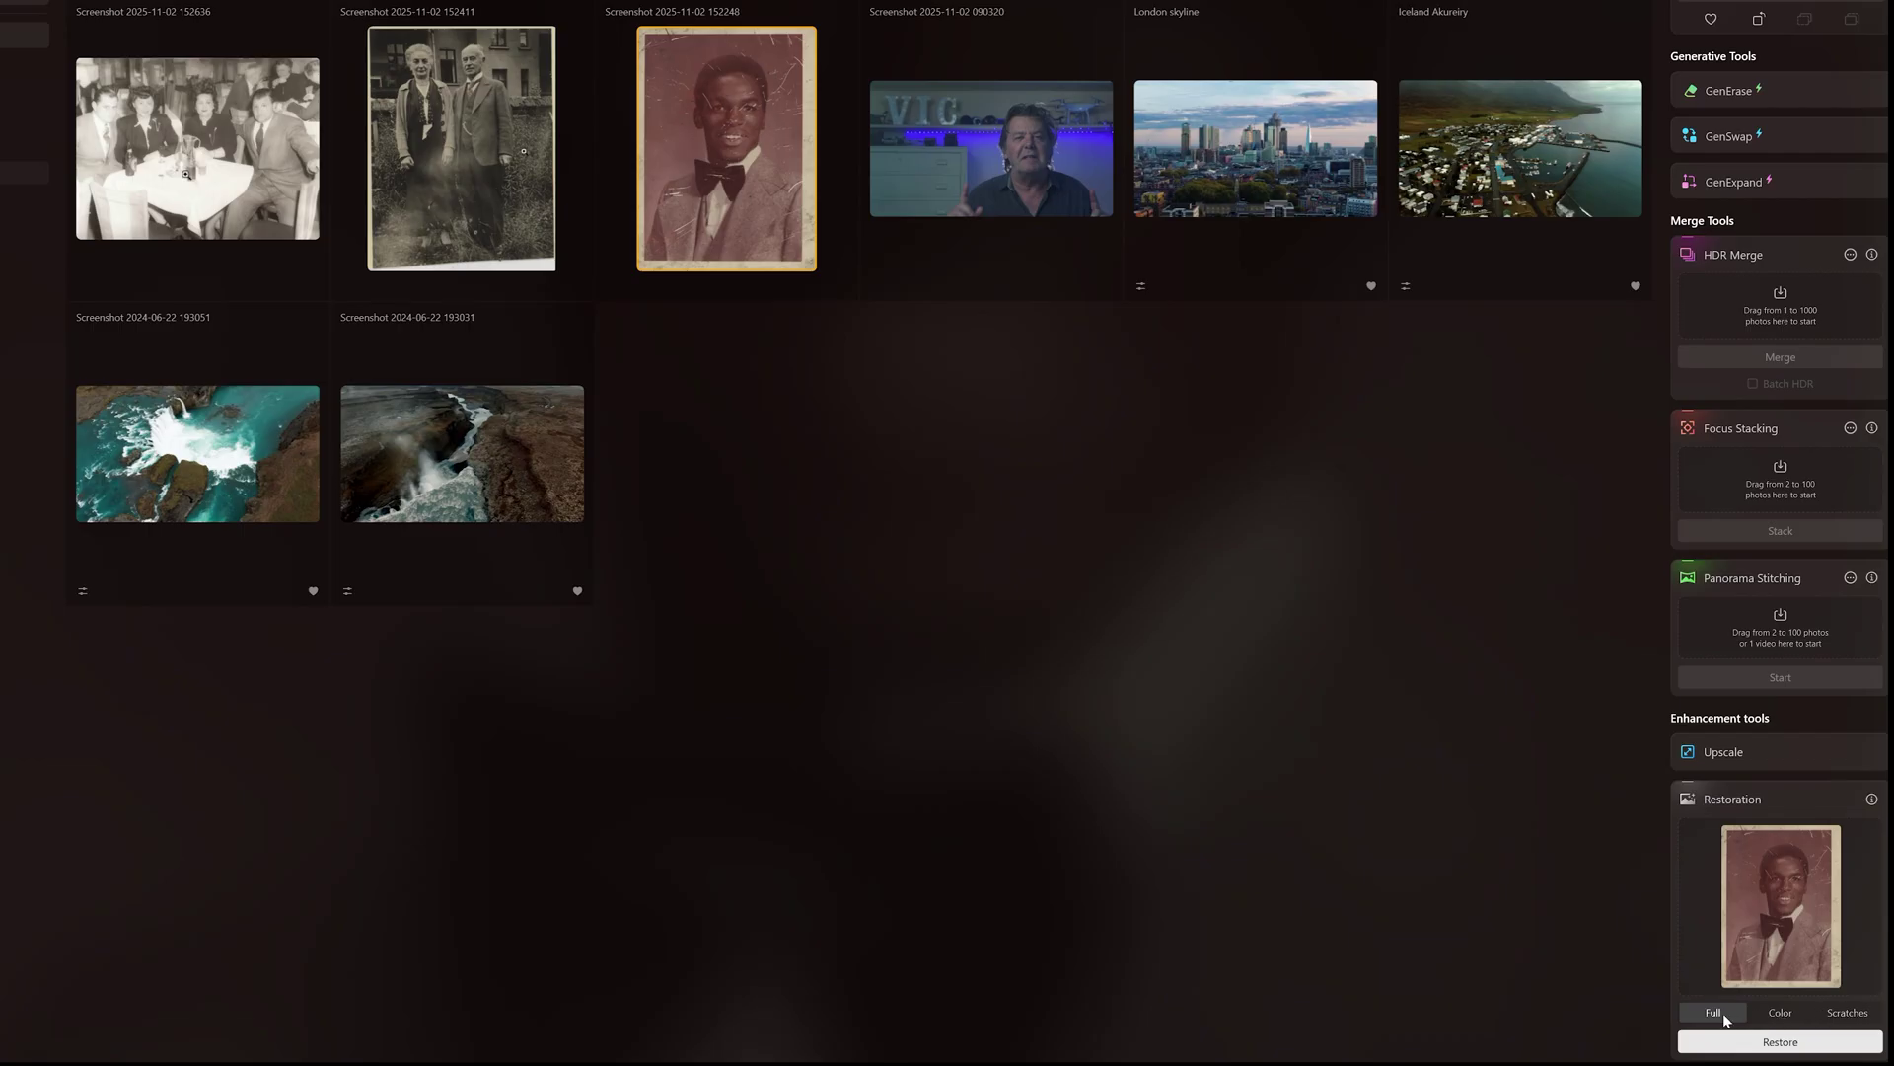
click(1780, 1044)
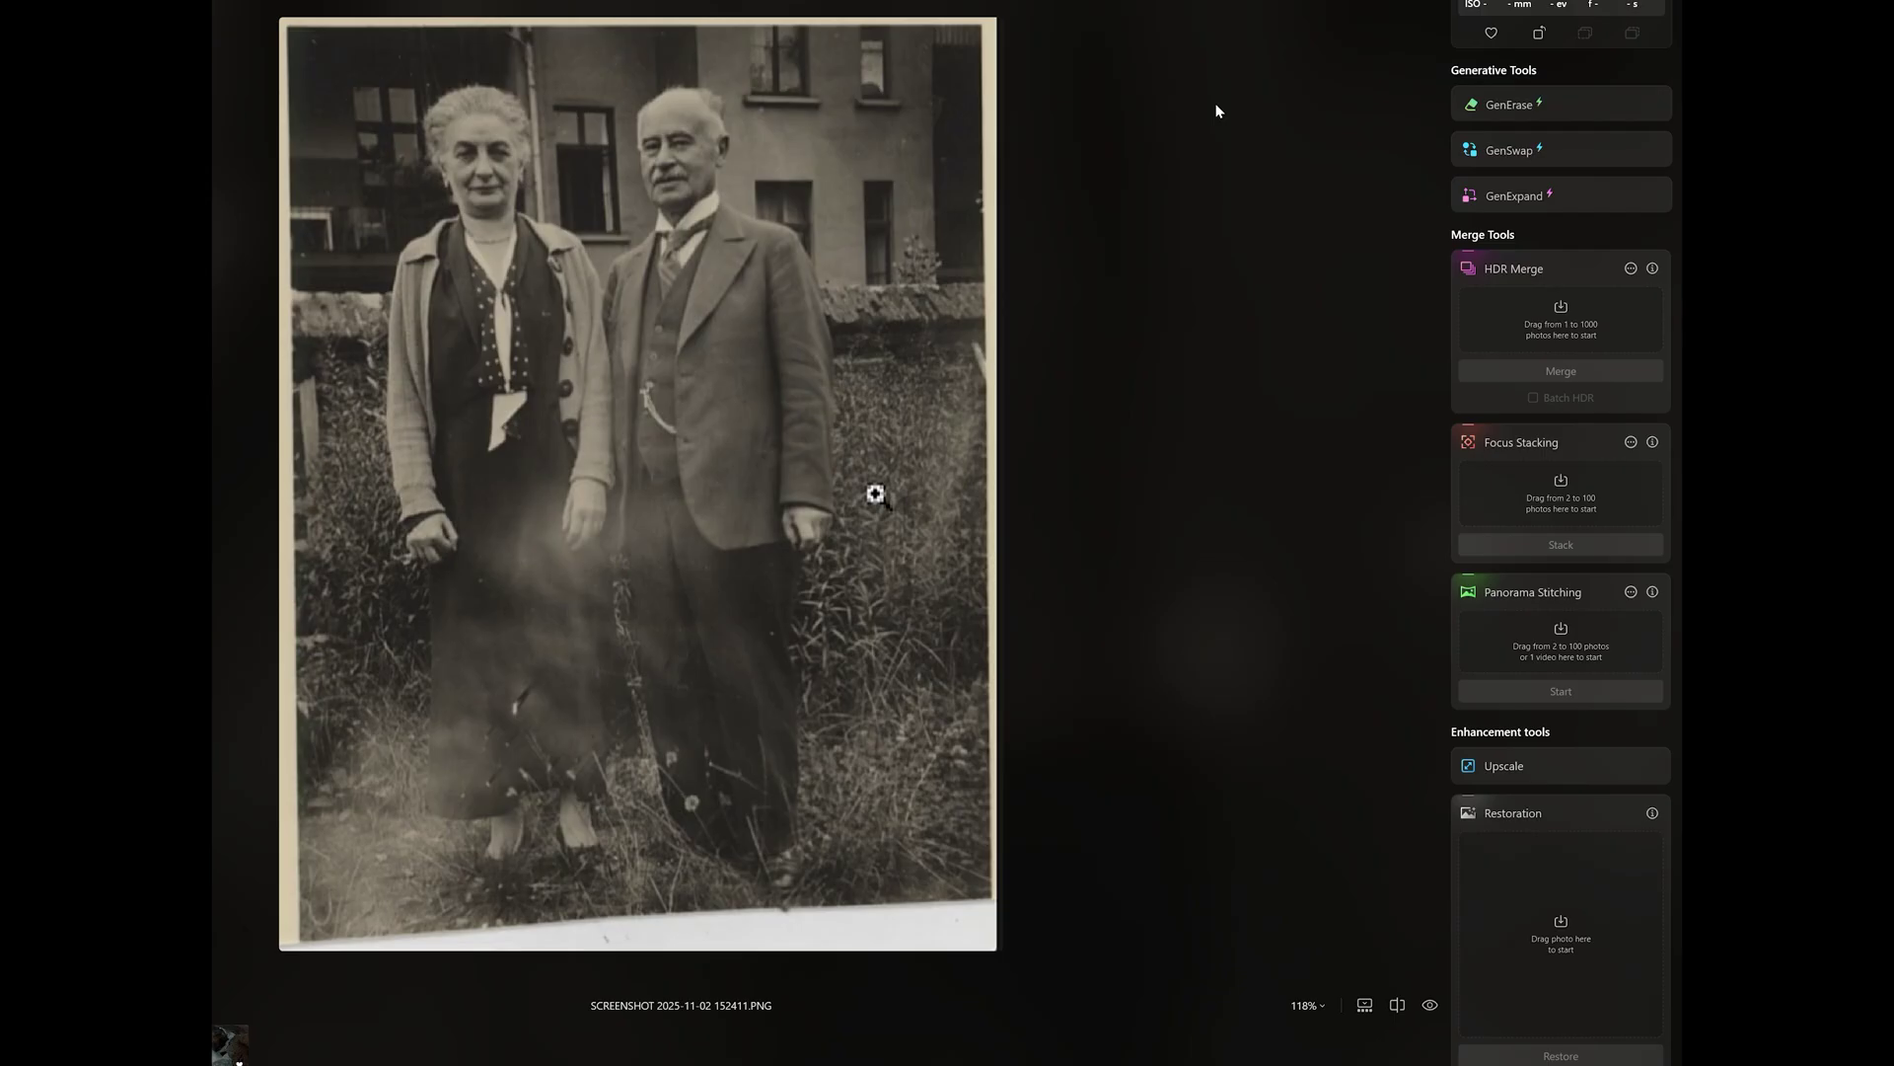
Load the elderly couple's photo into Restoration and restore scratches only
double_click(875, 493)
drag(286, 167, 1630, 964)
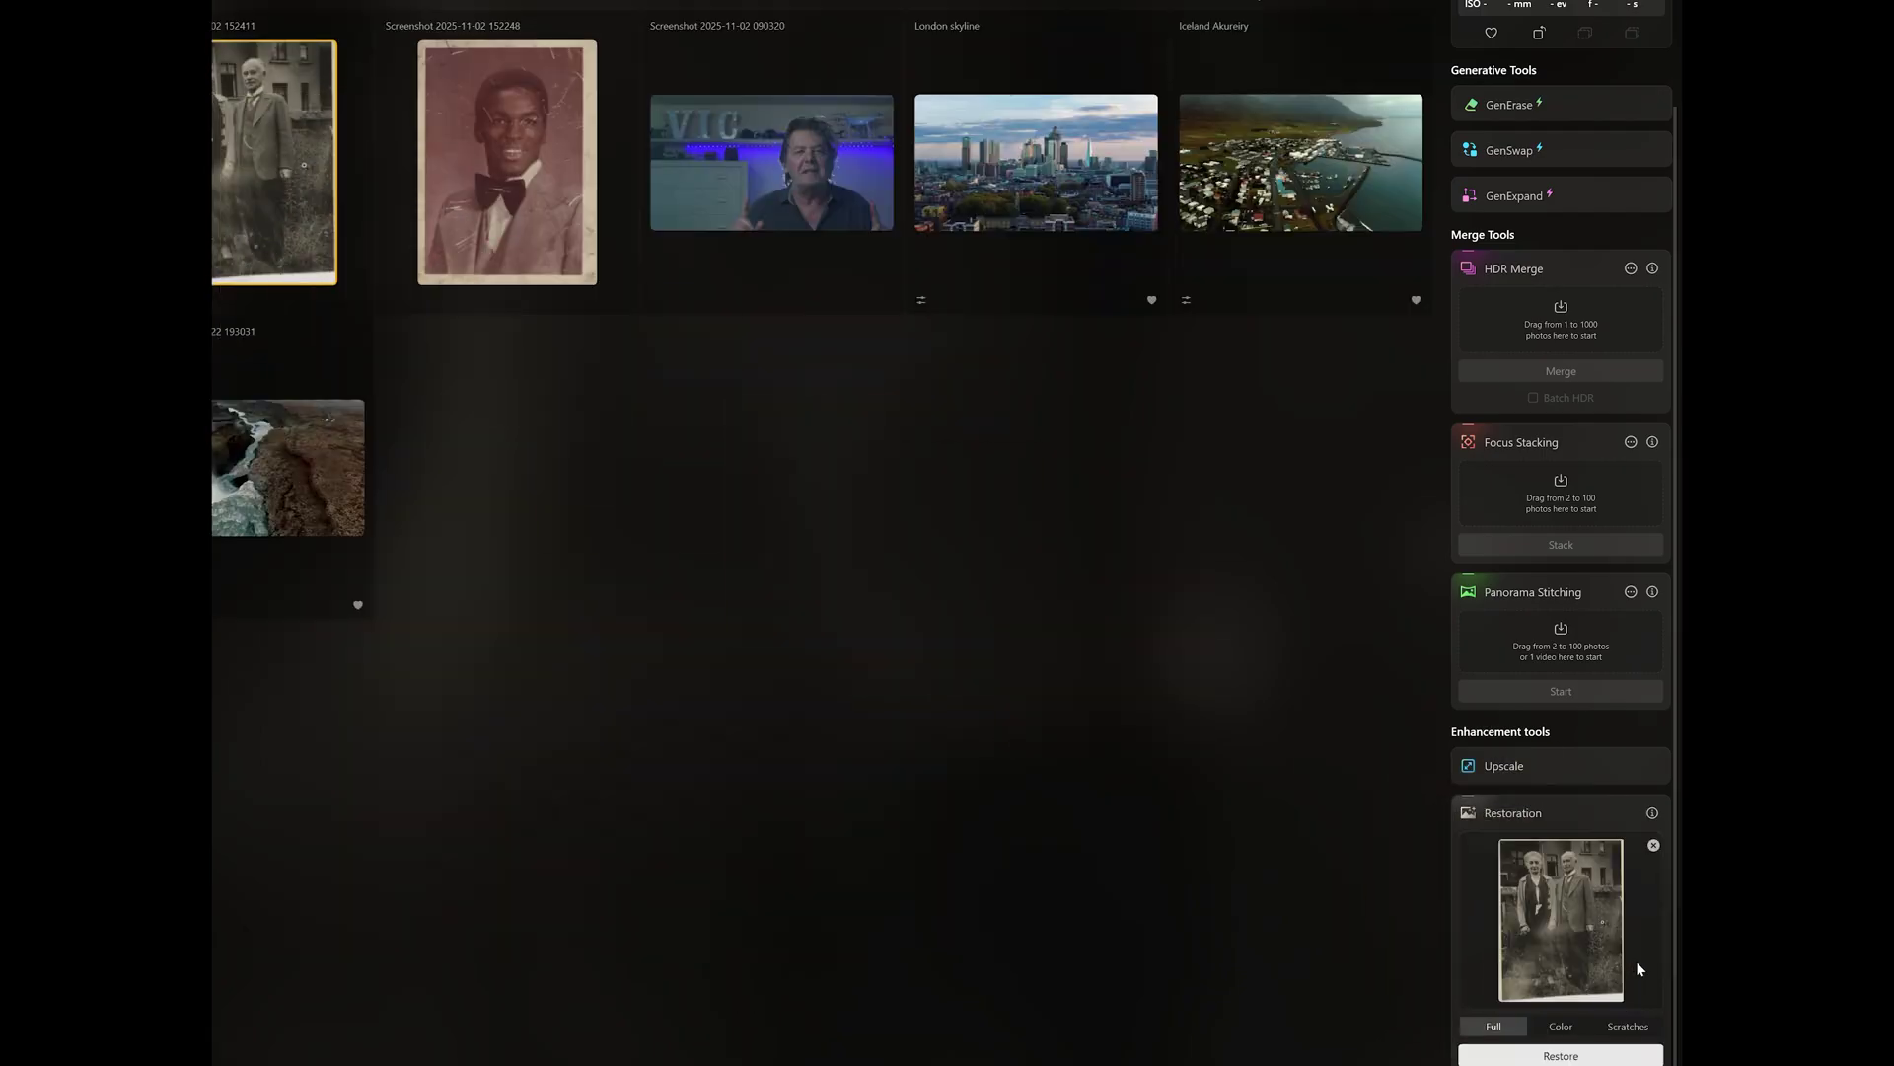
click(1630, 1031)
click(1577, 1057)
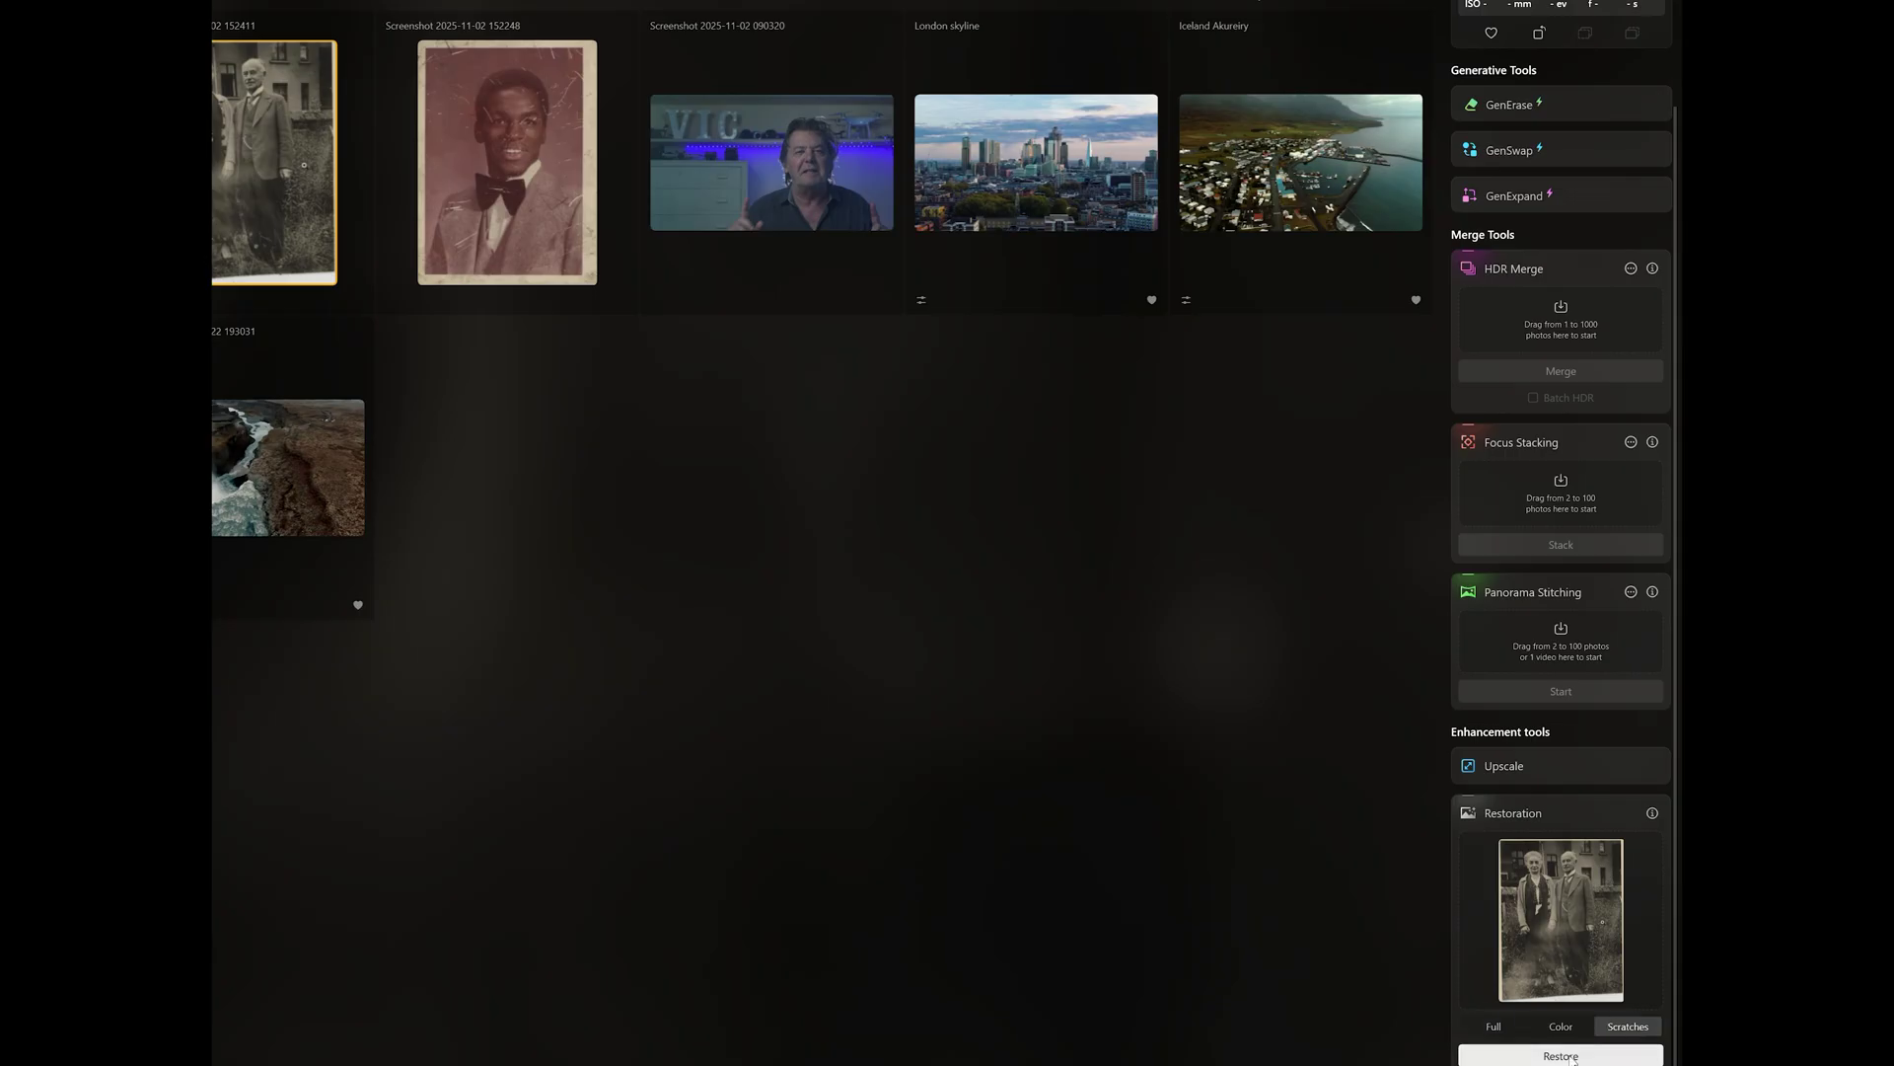